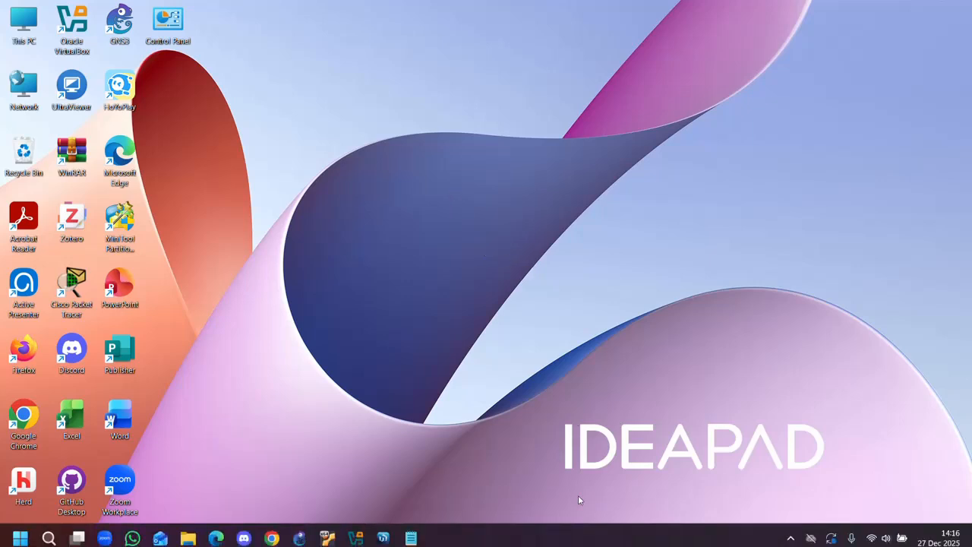
Open the Winbox note in Notepad and review its list of required software.
{"action": "mouse_move", "coordinate": [581, 544]}
{"action": "left_click", "coordinate": [414, 535]}
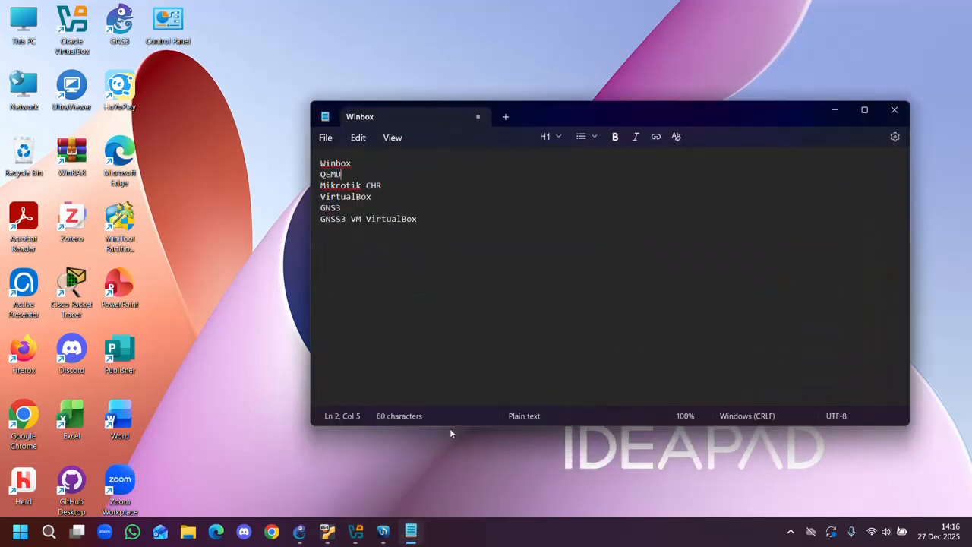
{"action": "left_click", "coordinate": [375, 162]}
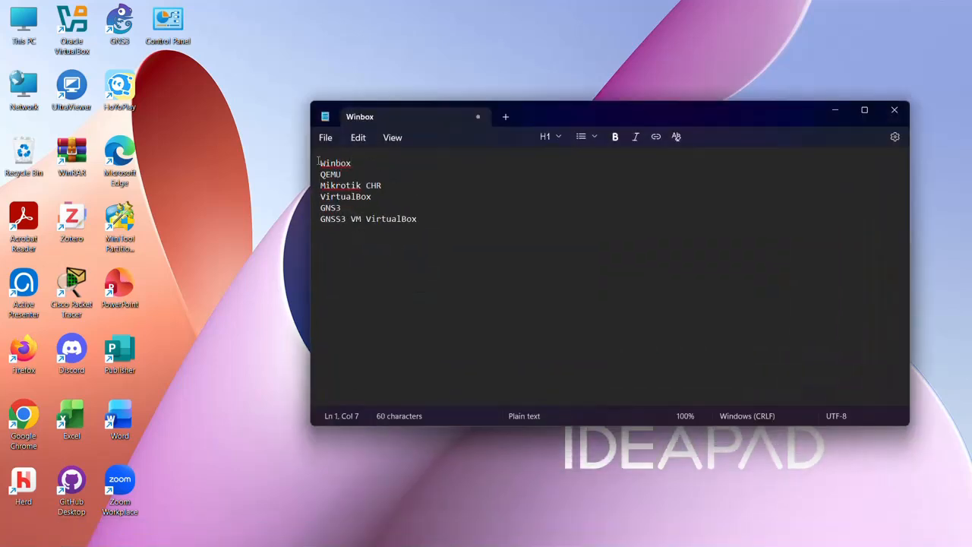
{"action": "left_click_drag", "start_coordinate": [319, 163], "coordinate": [358, 162]}
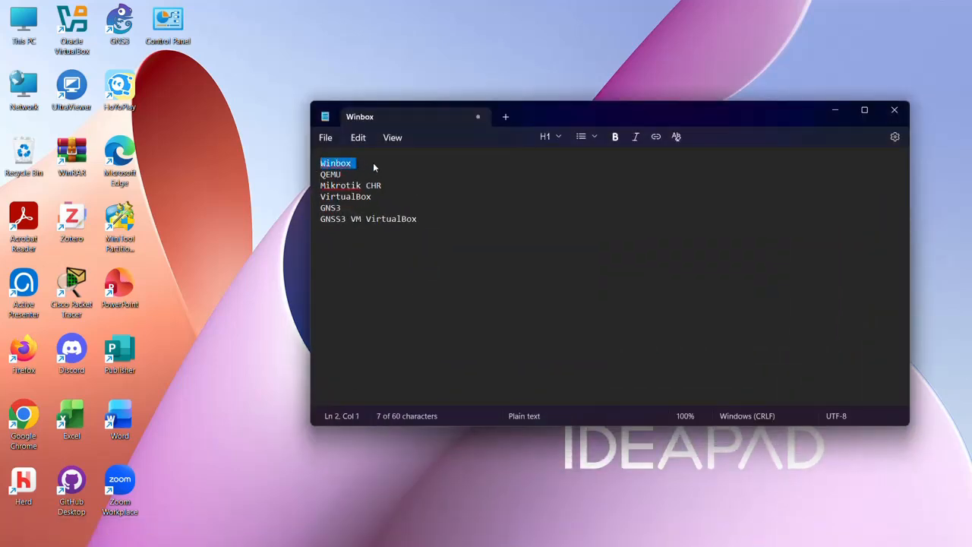
{"action": "left_click", "coordinate": [373, 163]}
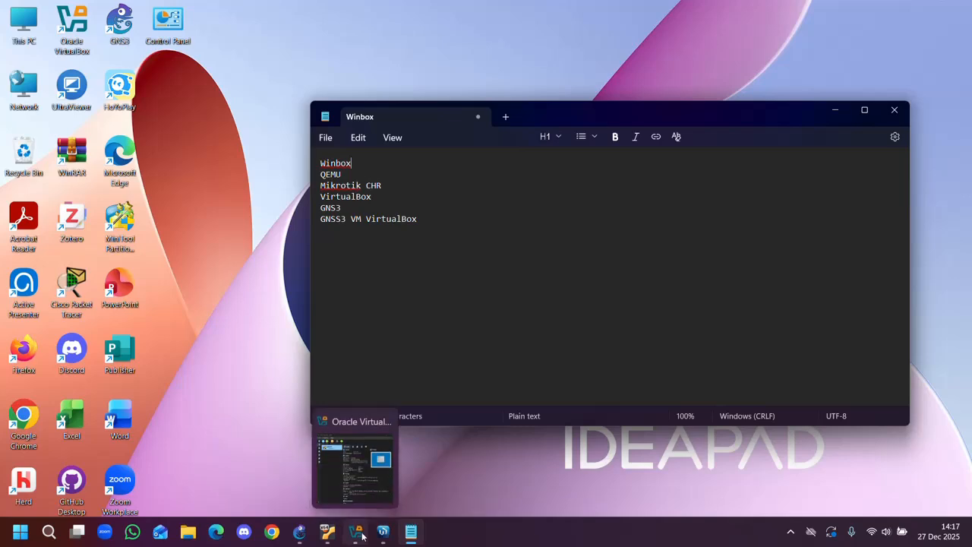
Switch to VirtualBox and select the GNS3 VM appliance from Downloads' GNS3.VM.VirtualBox.2.2.52 folder for import, cancelling before importing it.
{"action": "left_click", "coordinate": [363, 536]}
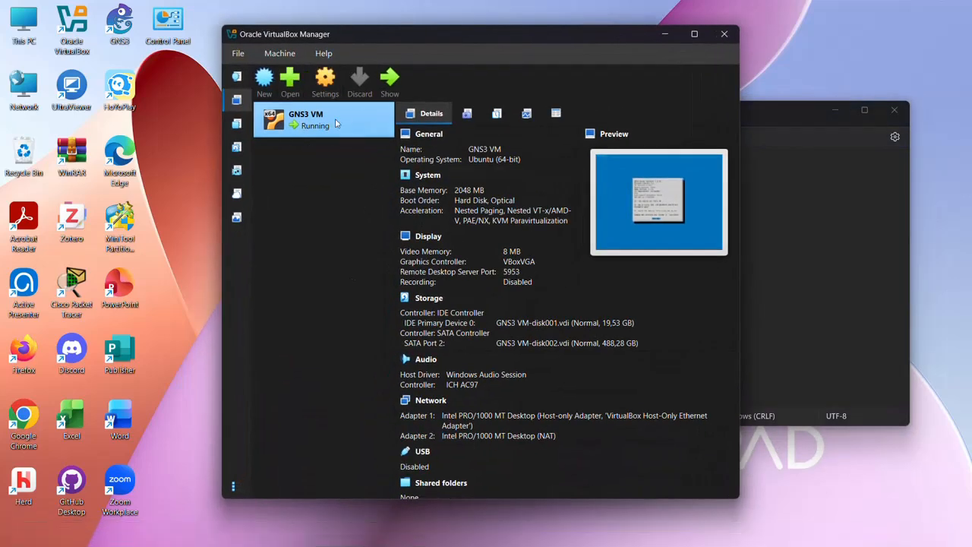
{"action": "left_click", "coordinate": [240, 59]}
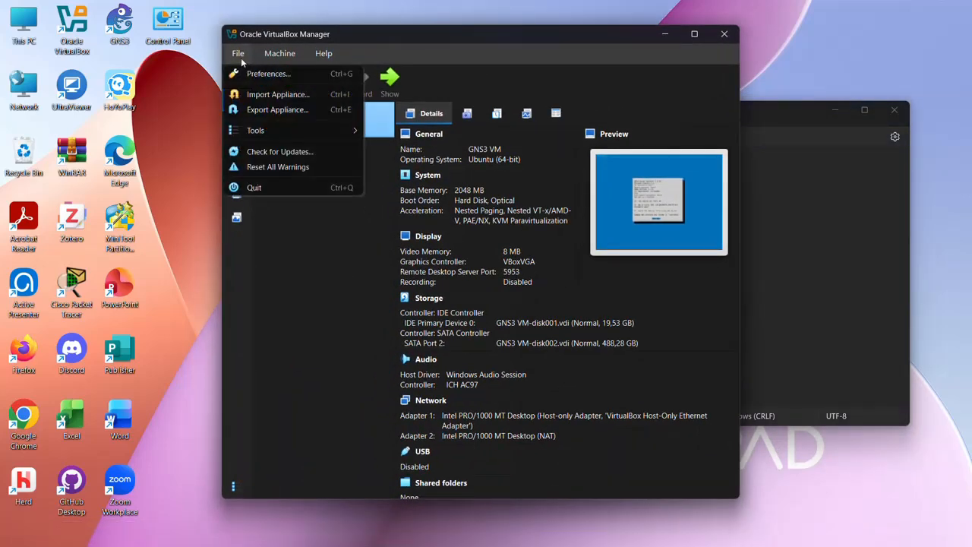
{"action": "left_click", "coordinate": [262, 95]}
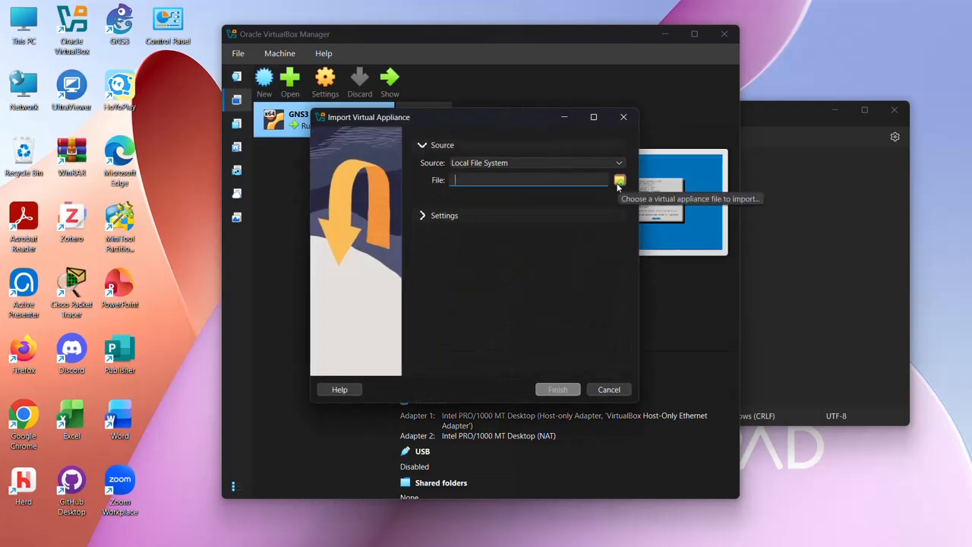
{"action": "left_click", "coordinate": [619, 181]}
{"action": "scroll", "coordinate": [396, 309], "scroll_direction": "down", "scroll_amount": 2}
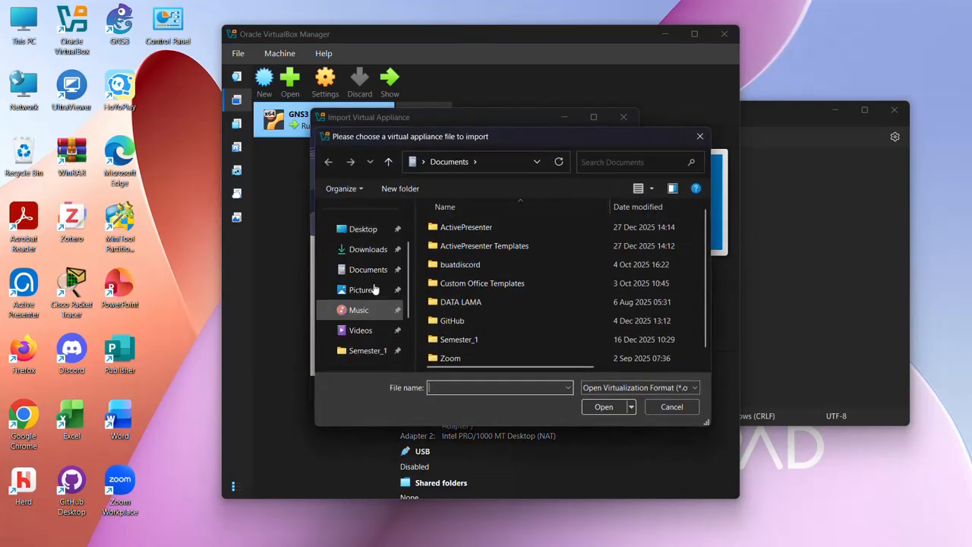
{"action": "left_click", "coordinate": [370, 252]}
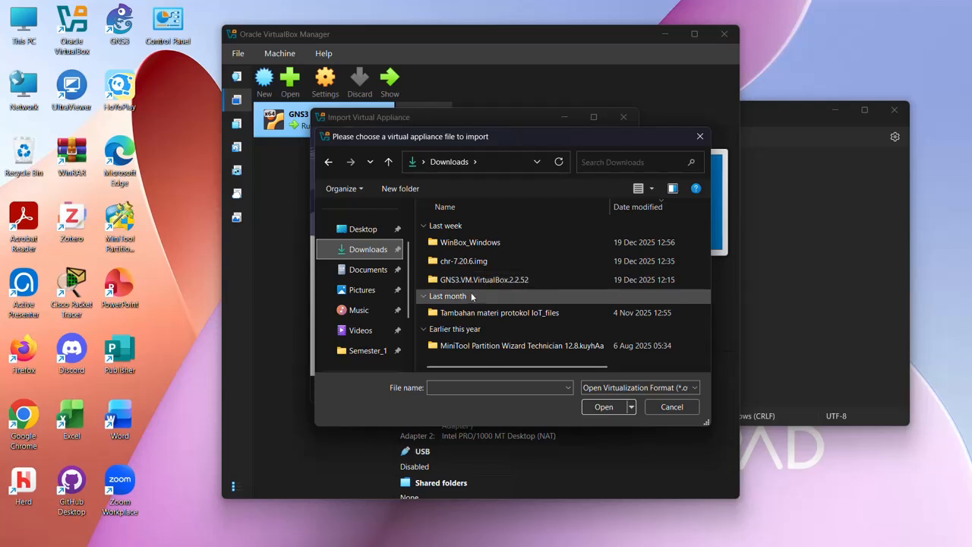
{"action": "double_click", "coordinate": [488, 282]}
{"action": "left_click", "coordinate": [472, 248]}
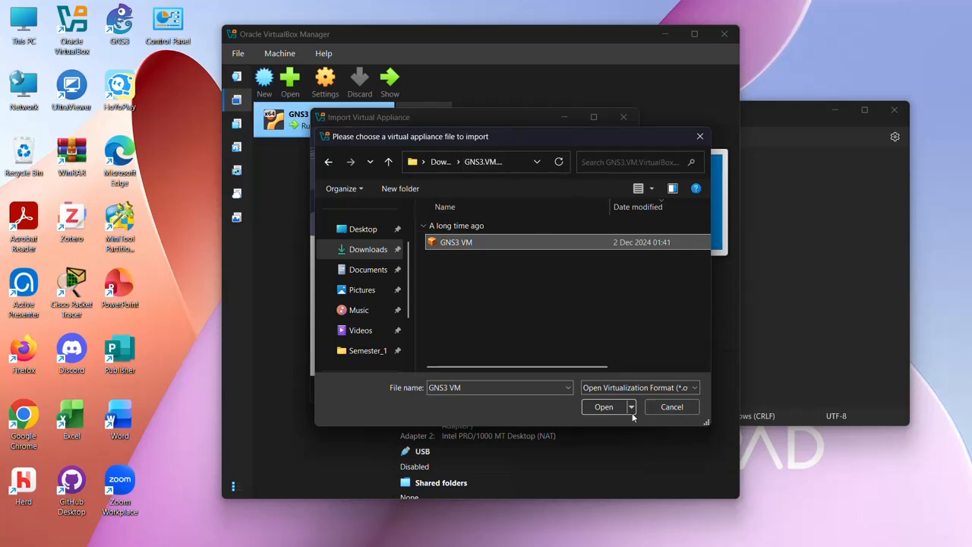
{"action": "left_click", "coordinate": [699, 138]}
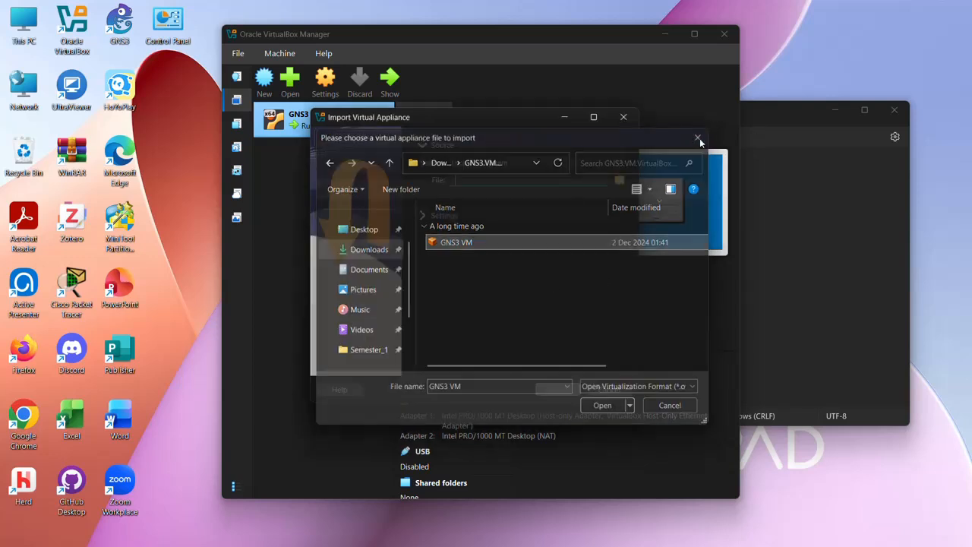
{"action": "left_click", "coordinate": [620, 120]}
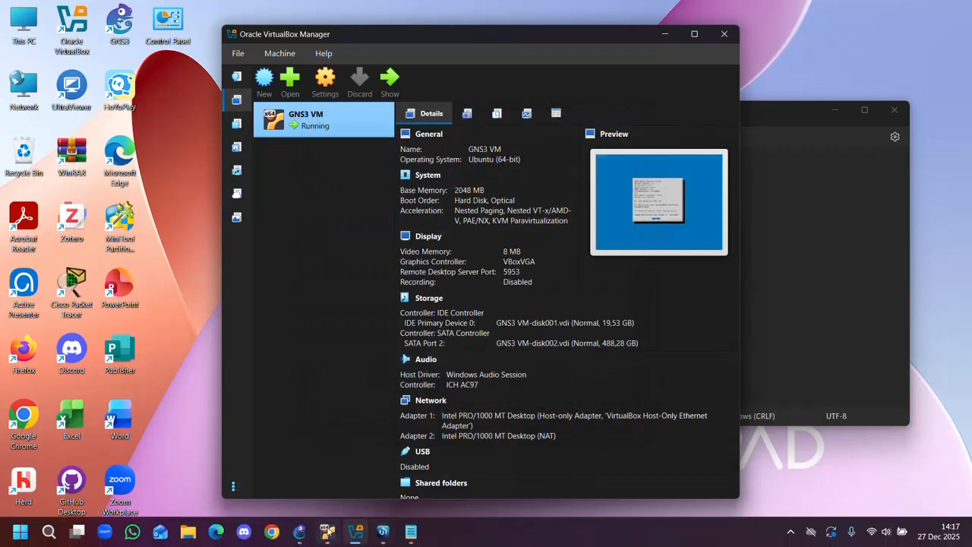
Examine the running GNS3 VM's console and the network settings of its Adapter 1 and Adapter 2, closing the settings without changes.
{"action": "left_click", "coordinate": [327, 531]}
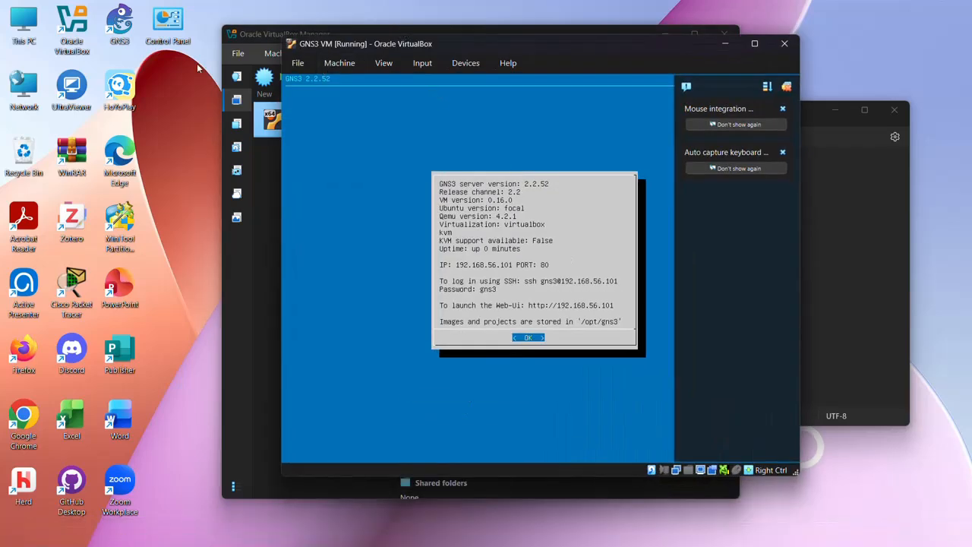
{"action": "left_click", "coordinate": [261, 195]}
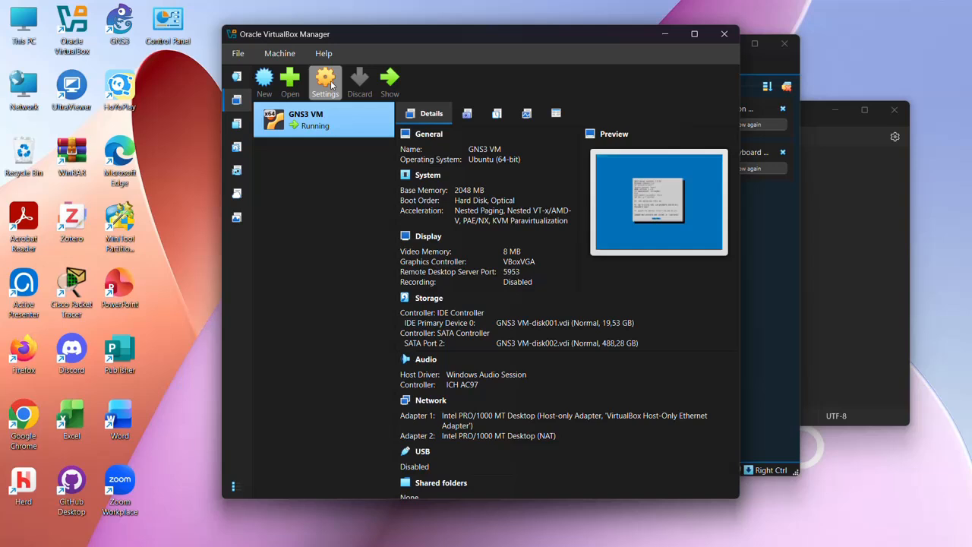
{"action": "left_click", "coordinate": [327, 81]}
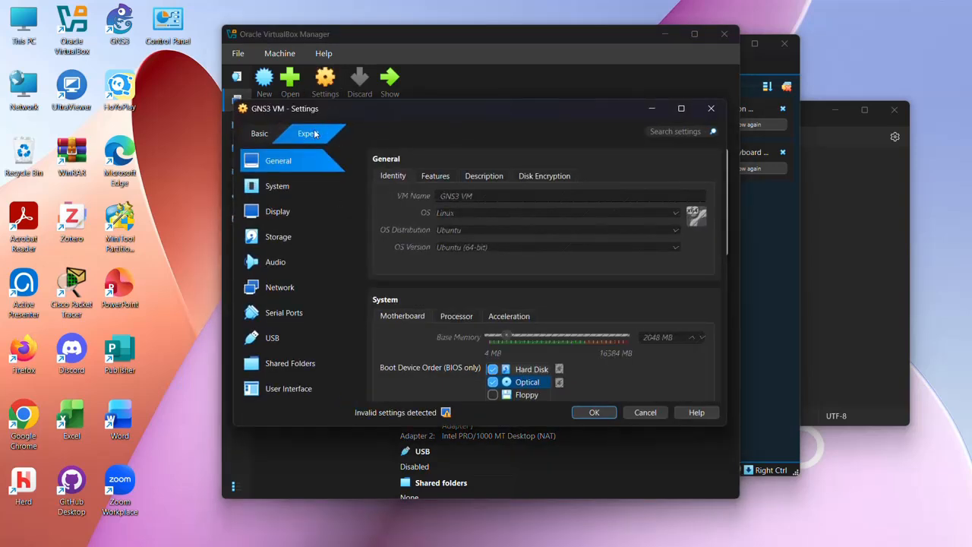
{"action": "left_click", "coordinate": [284, 290]}
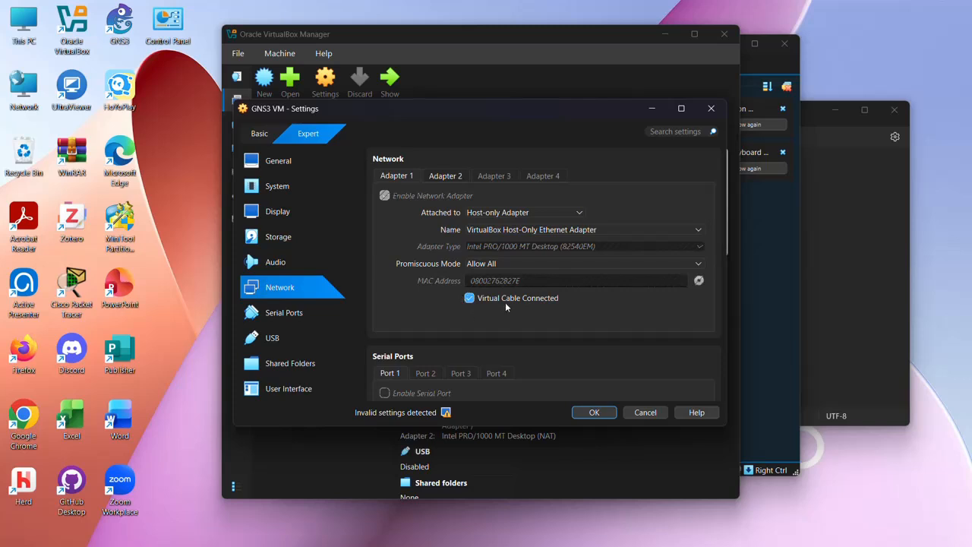
{"action": "left_click", "coordinate": [445, 175]}
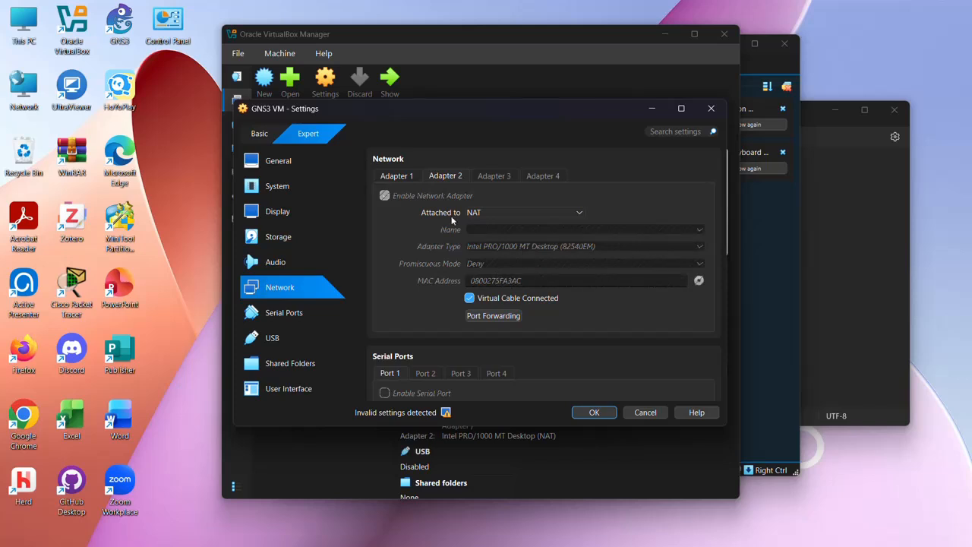
{"action": "left_click", "coordinate": [408, 176]}
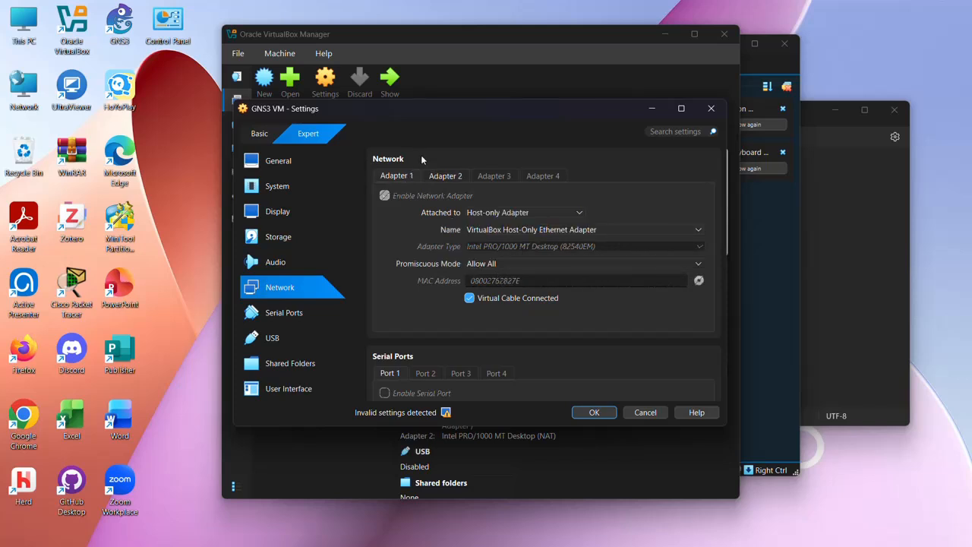
{"action": "left_click", "coordinate": [444, 178]}
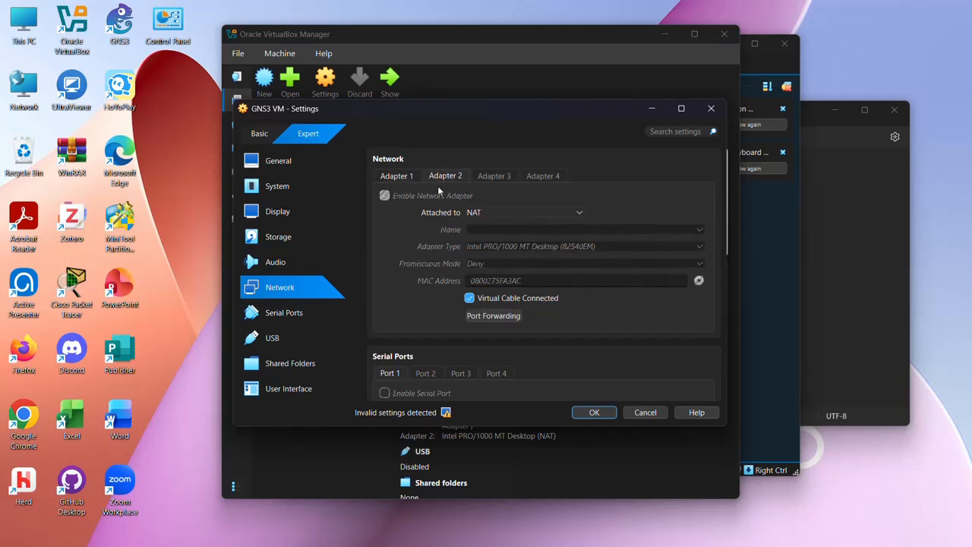
{"action": "left_click", "coordinate": [407, 177]}
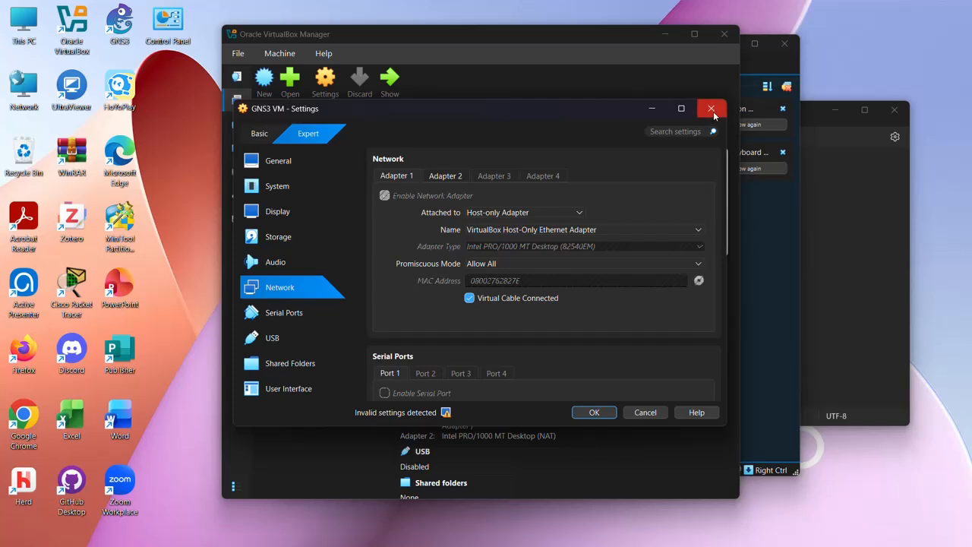
{"action": "left_click", "coordinate": [645, 412]}
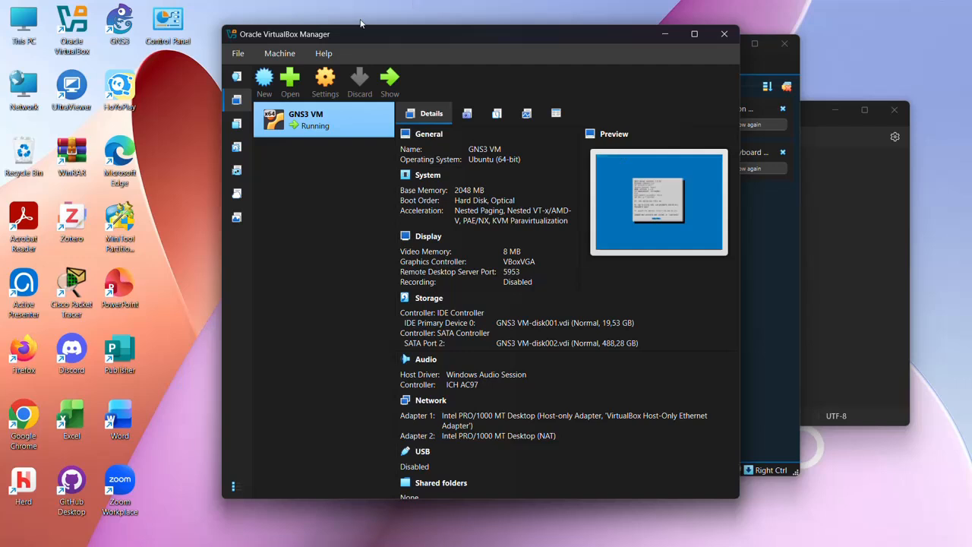
{"action": "left_click", "coordinate": [901, 473]}
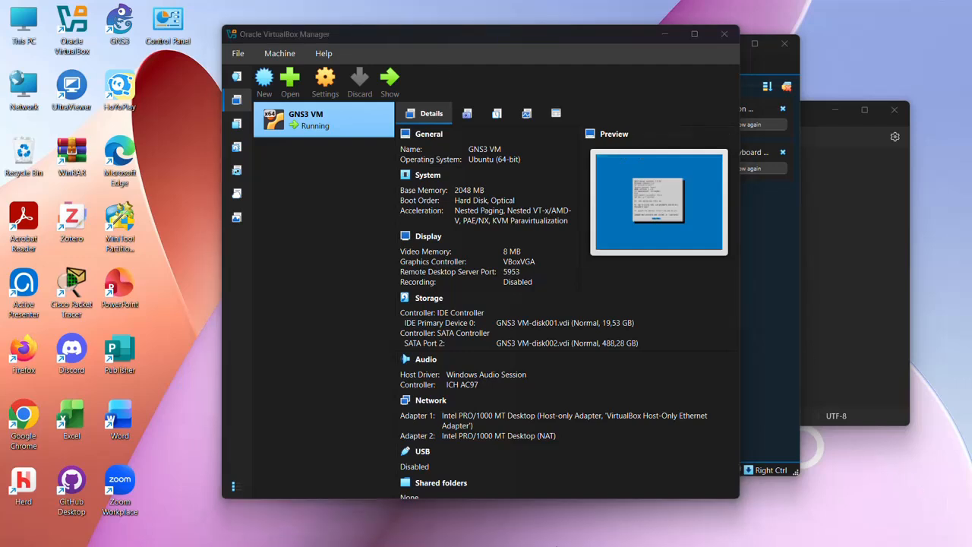
Switch to the tugas_mikrotik project in GNS3 and open the Qemu VM templates preferences.
{"action": "mouse_move", "coordinate": [420, 533]}
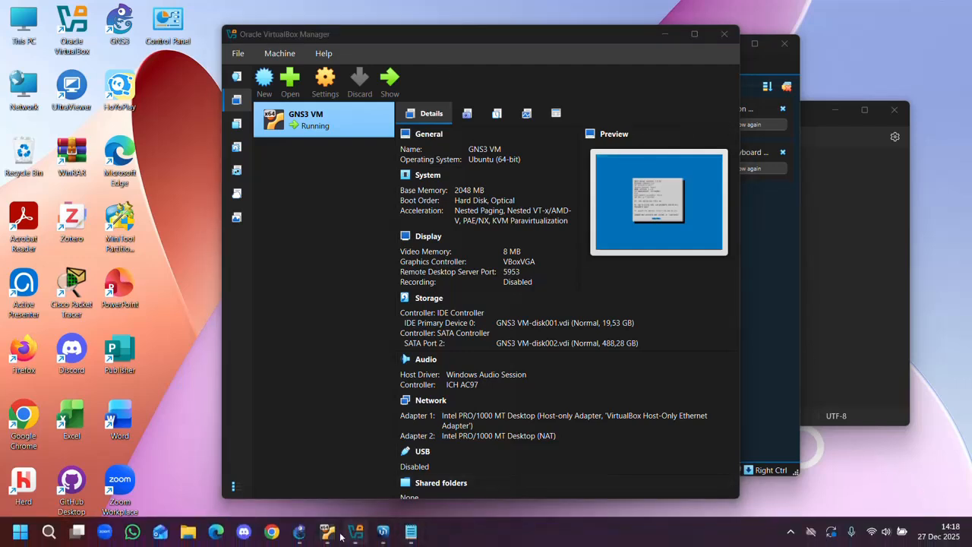
{"action": "mouse_move", "coordinate": [307, 537]}
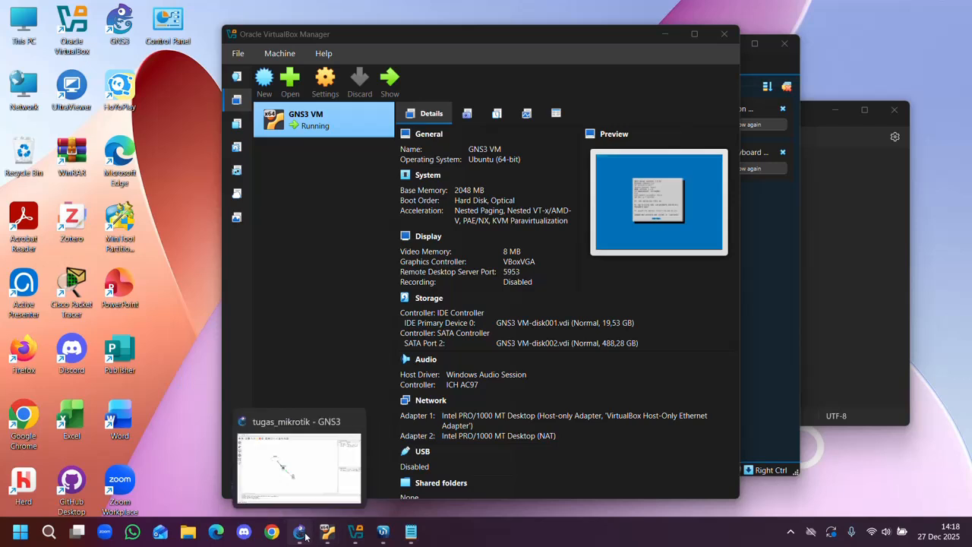
{"action": "left_click", "coordinate": [306, 537]}
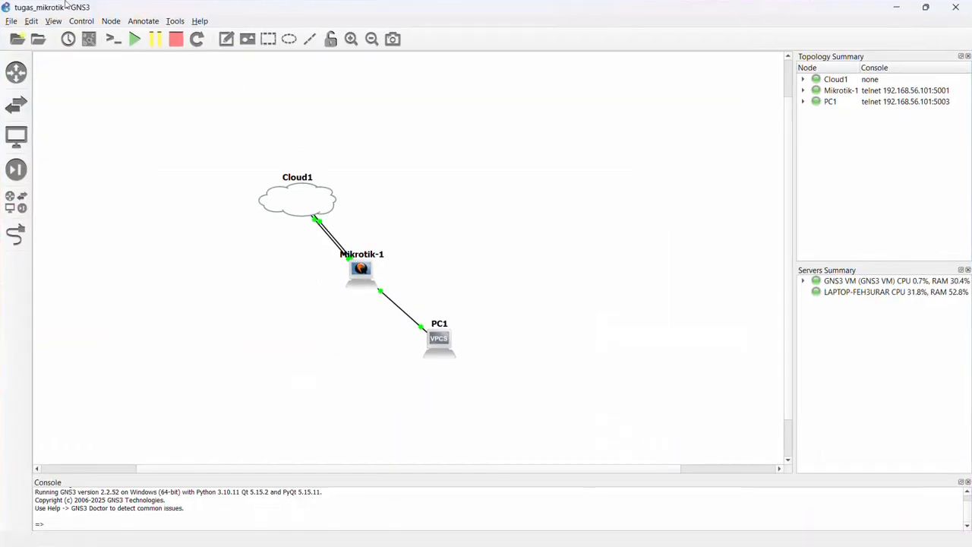
{"action": "mouse_move", "coordinate": [436, 523]}
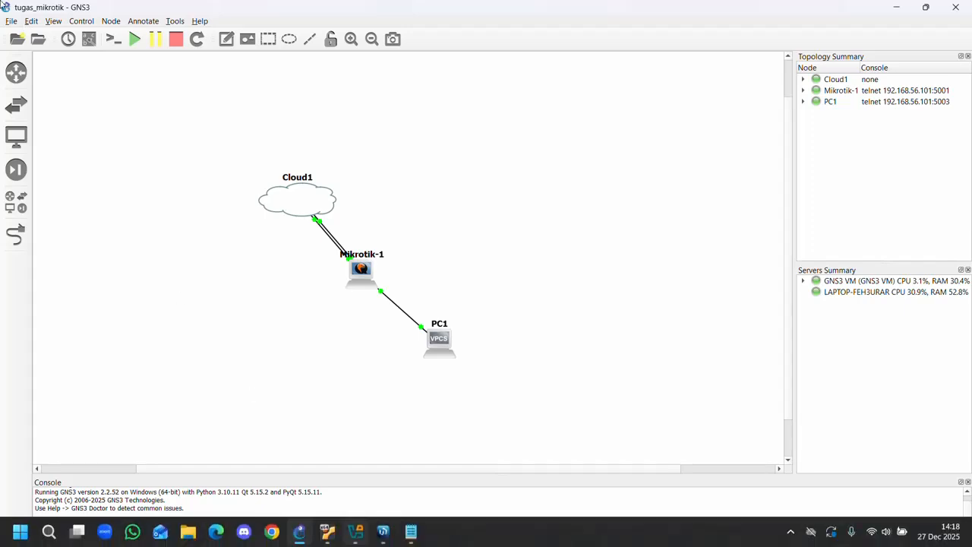
{"action": "left_click", "coordinate": [53, 23]}
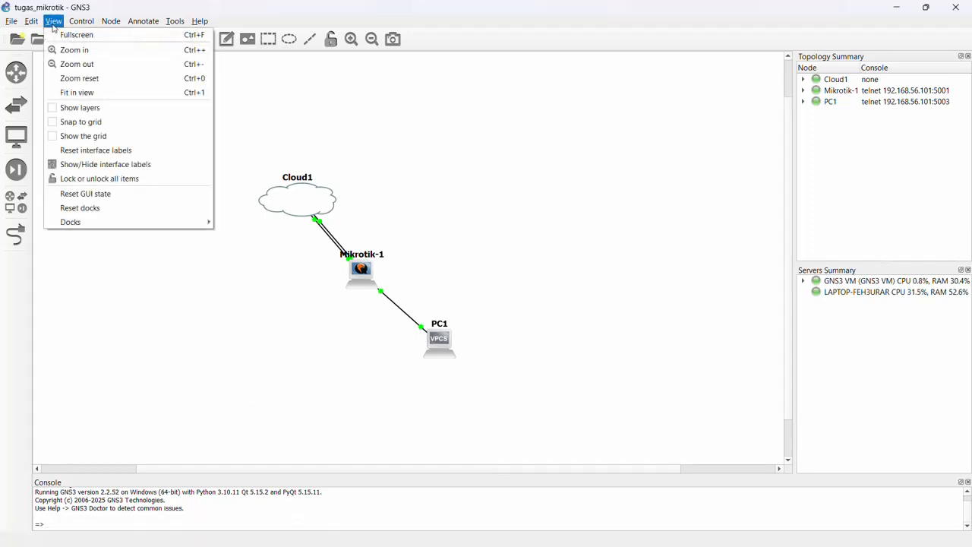
{"action": "mouse_move", "coordinate": [35, 25]}
{"action": "left_click", "coordinate": [53, 78]}
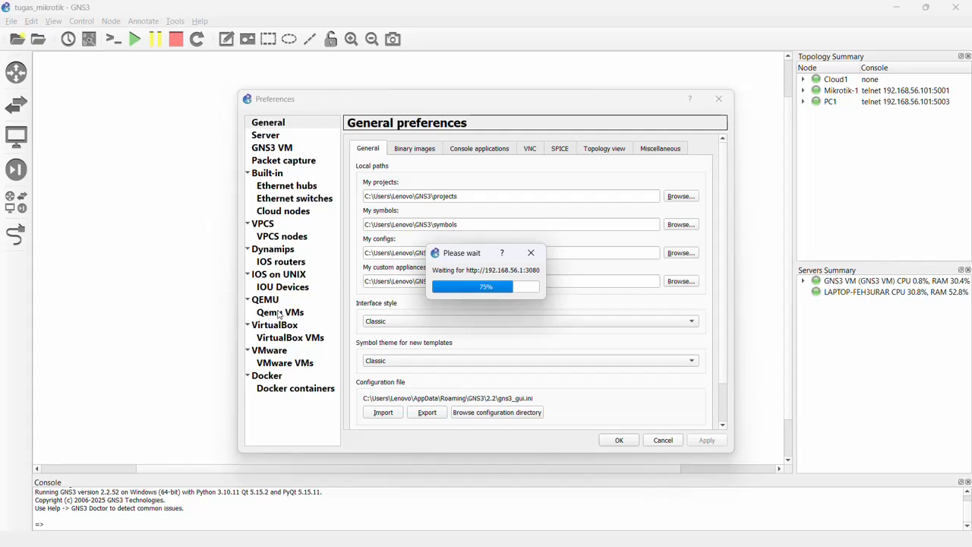
{"action": "left_click", "coordinate": [291, 314]}
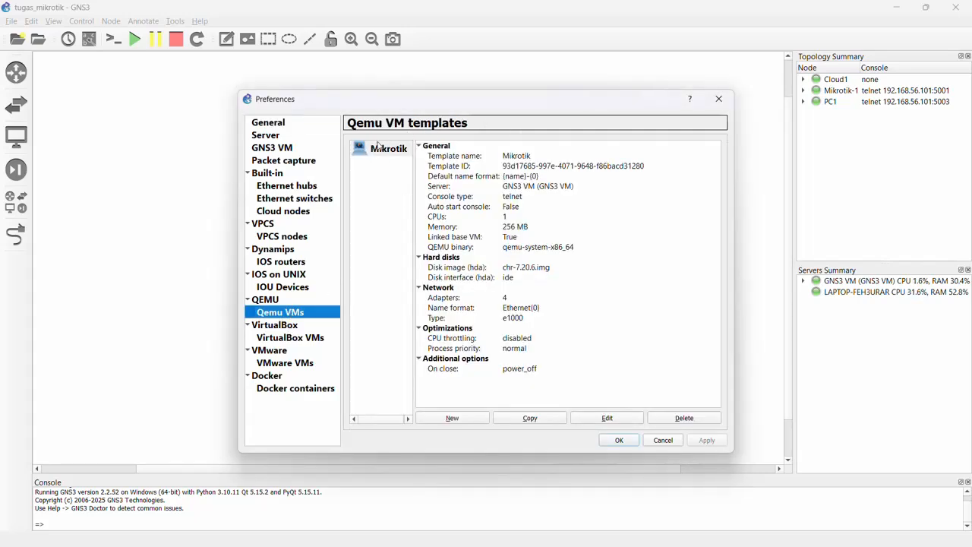
Preview the server type options for a new QEMU VM template, cancel it, and review the GNS3 VM preferences.
{"action": "left_click", "coordinate": [453, 418]}
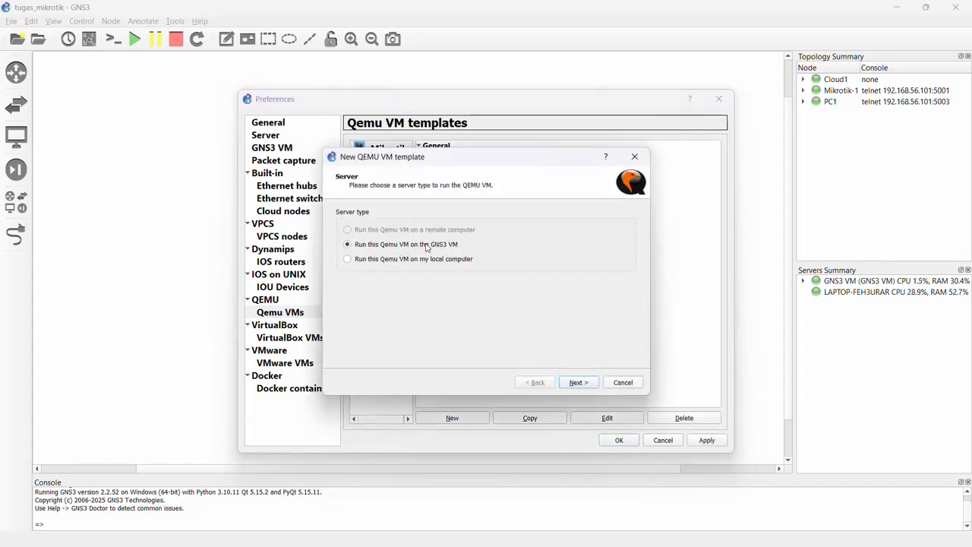
{"action": "left_click", "coordinate": [616, 386]}
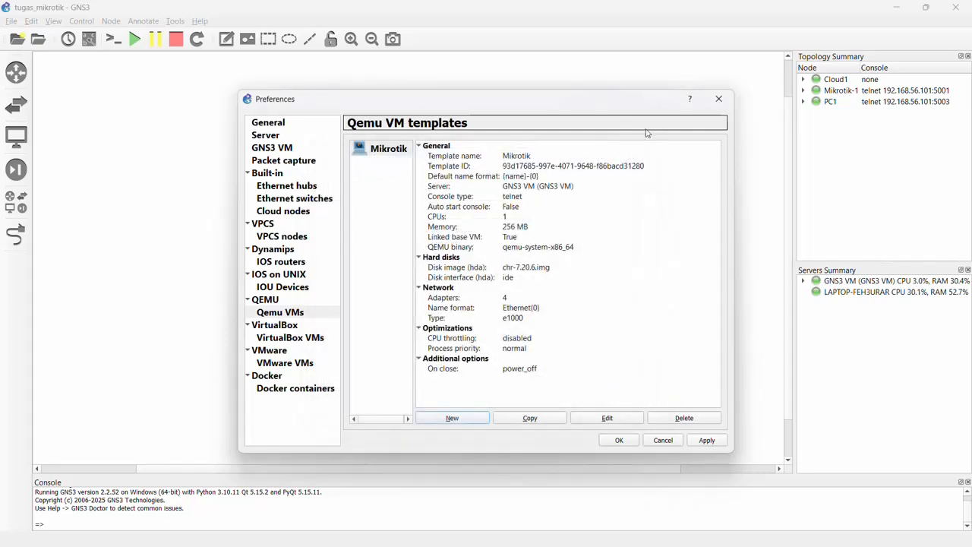
{"action": "left_click", "coordinate": [281, 148]}
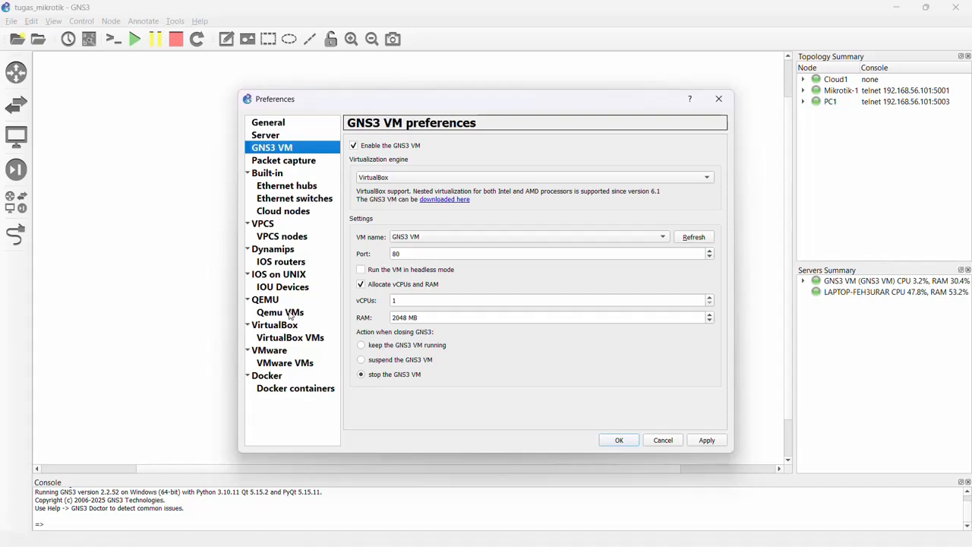
Start a new QEMU VM template run on the GNS3 VM, named q, with 256 MB RAM and a telnet console.
{"action": "left_click", "coordinate": [288, 313]}
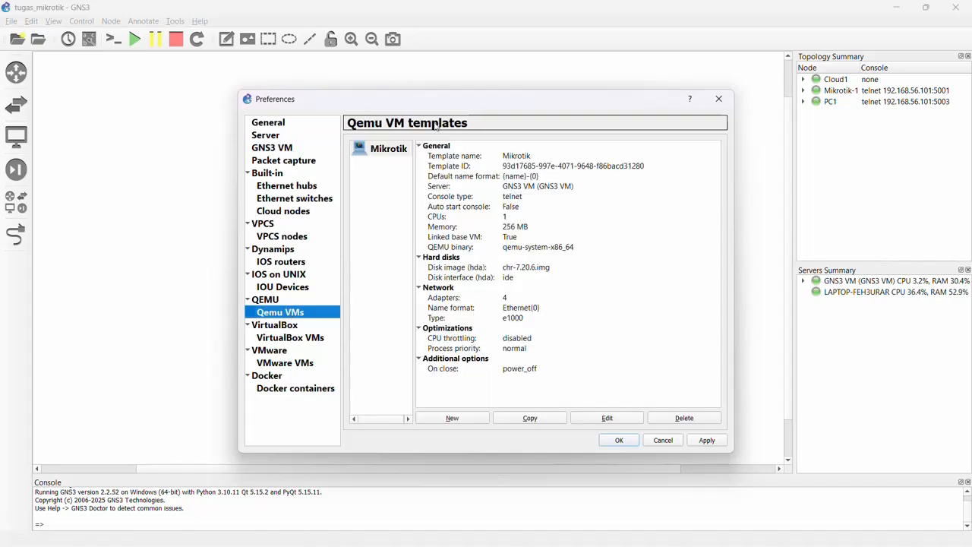
{"action": "left_click", "coordinate": [452, 418]}
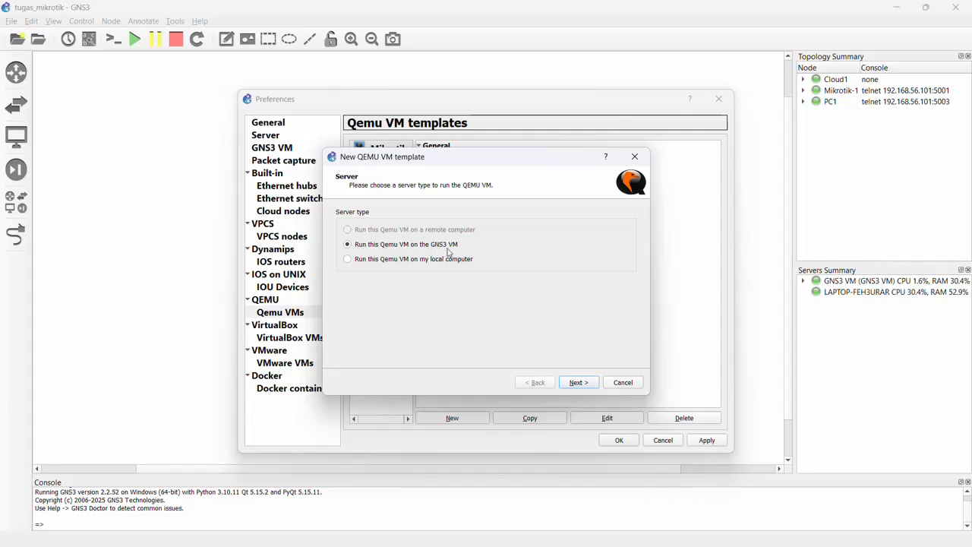
{"action": "left_click", "coordinate": [580, 383]}
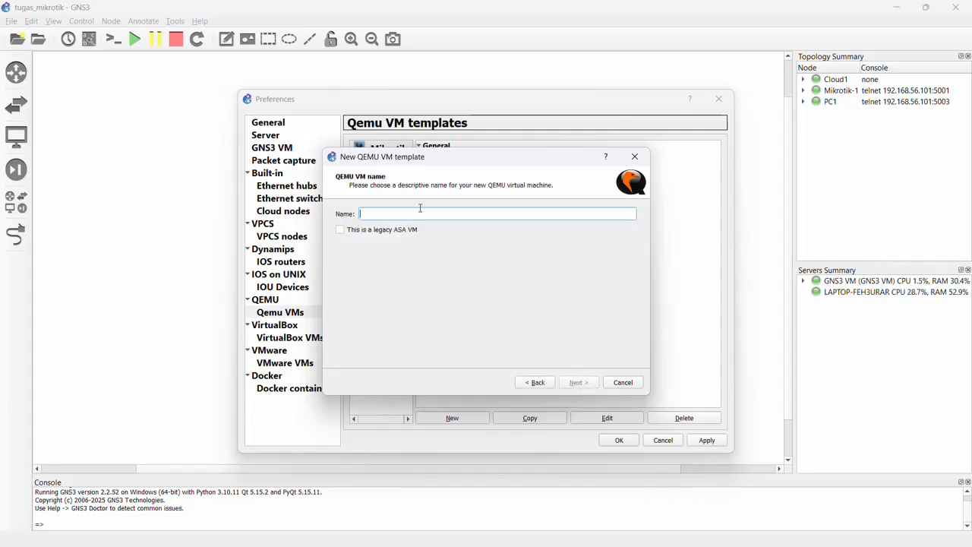
{"action": "type", "text": "q"}
{"action": "left_click", "coordinate": [577, 382]}
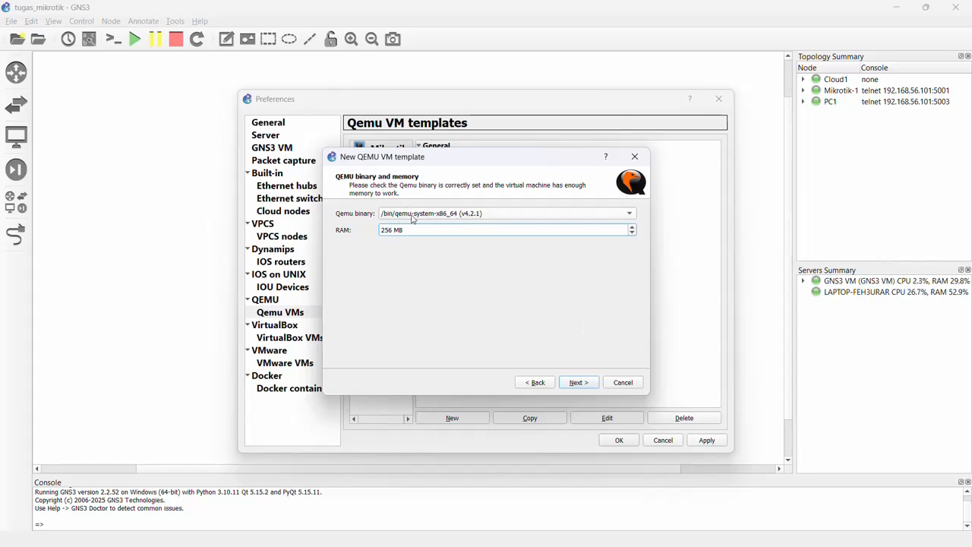
{"action": "left_click", "coordinate": [578, 384]}
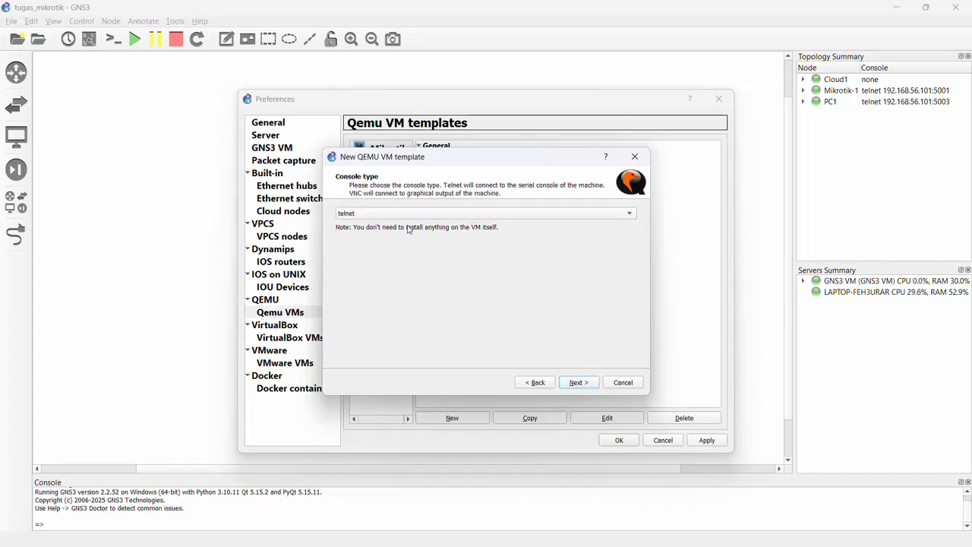
{"action": "left_click", "coordinate": [580, 383]}
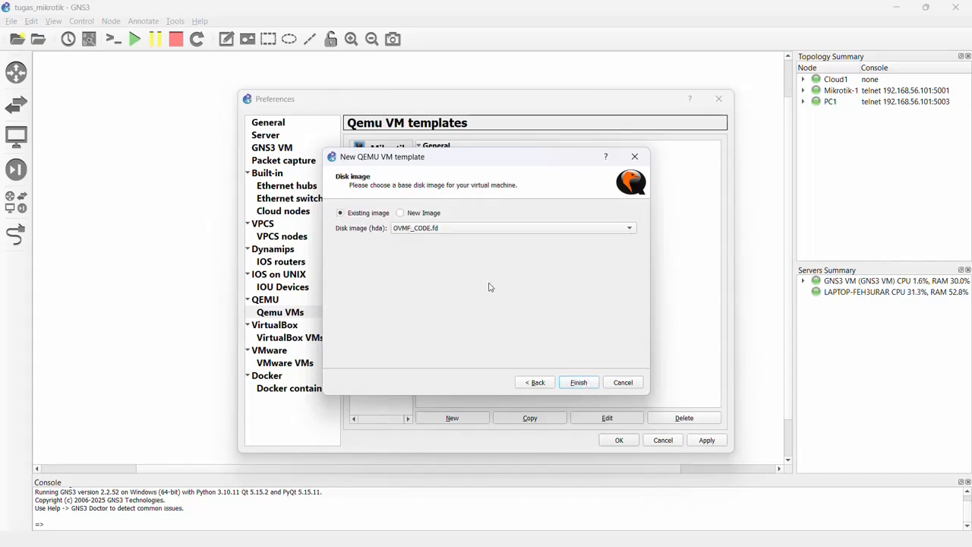
Preview choosing chr-7.20.6 from its folder in Downloads as the template's new disk image, then cancel the file selection and the template.
{"action": "left_click", "coordinate": [405, 214]}
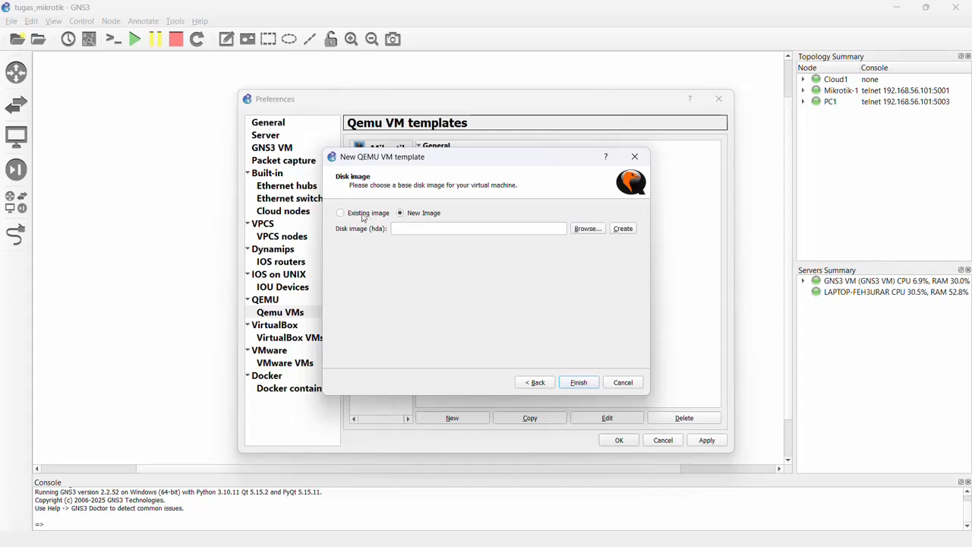
{"action": "left_click", "coordinate": [581, 230]}
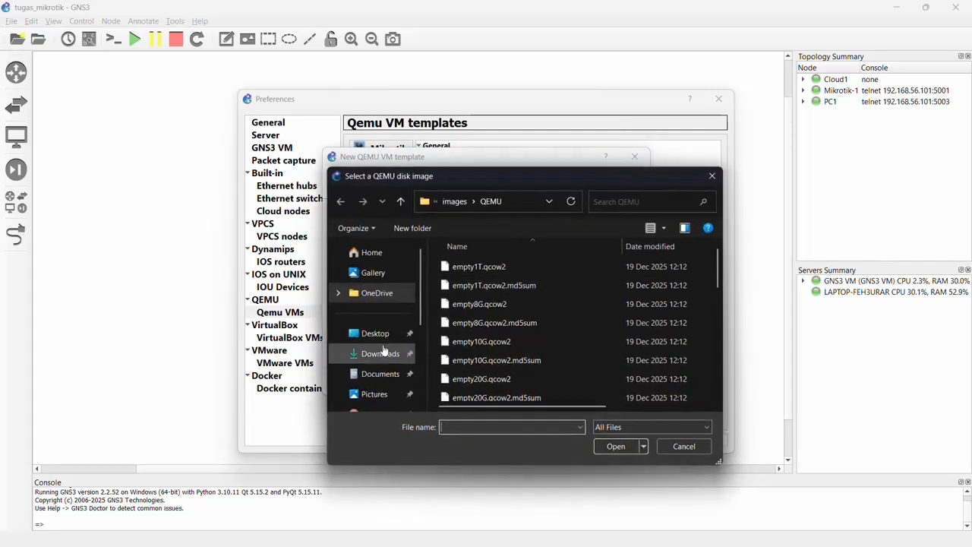
{"action": "left_click", "coordinate": [383, 351]}
{"action": "scroll", "coordinate": [536, 294], "scroll_direction": "down", "scroll_amount": 1}
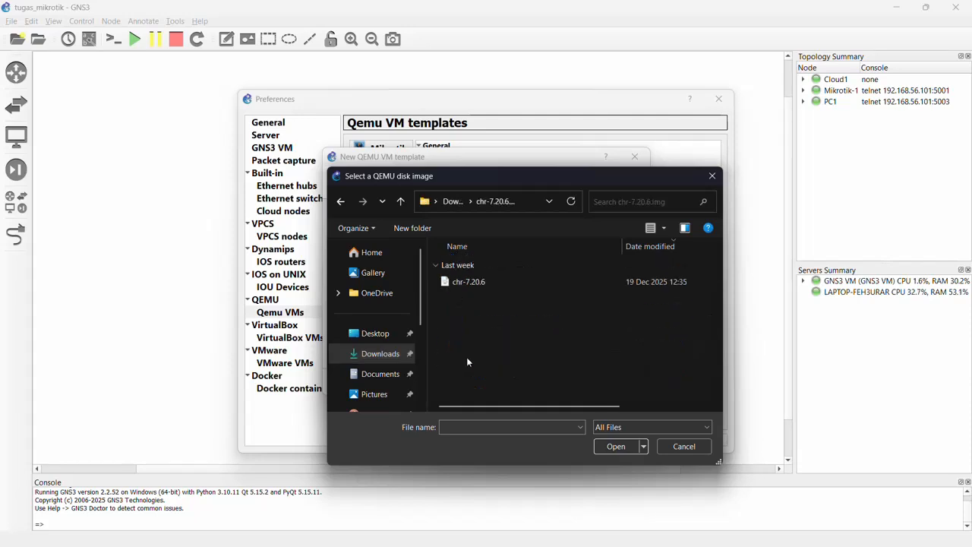
{"action": "left_click", "coordinate": [487, 286]}
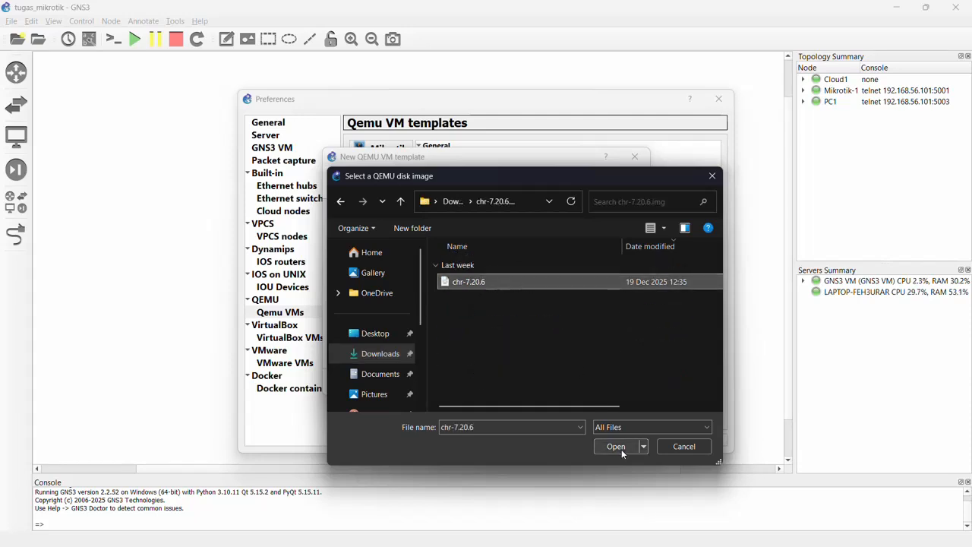
{"action": "left_click", "coordinate": [710, 178]}
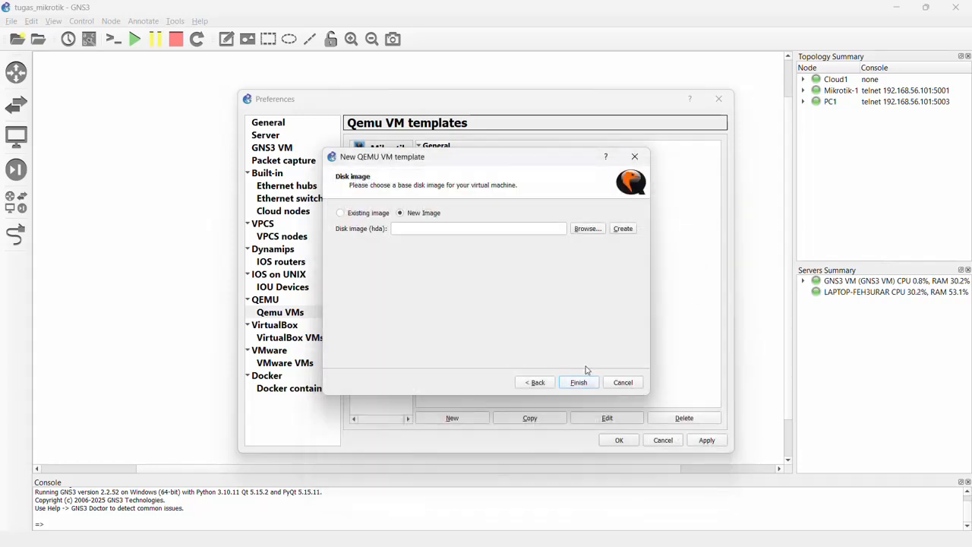
{"action": "left_click", "coordinate": [629, 388]}
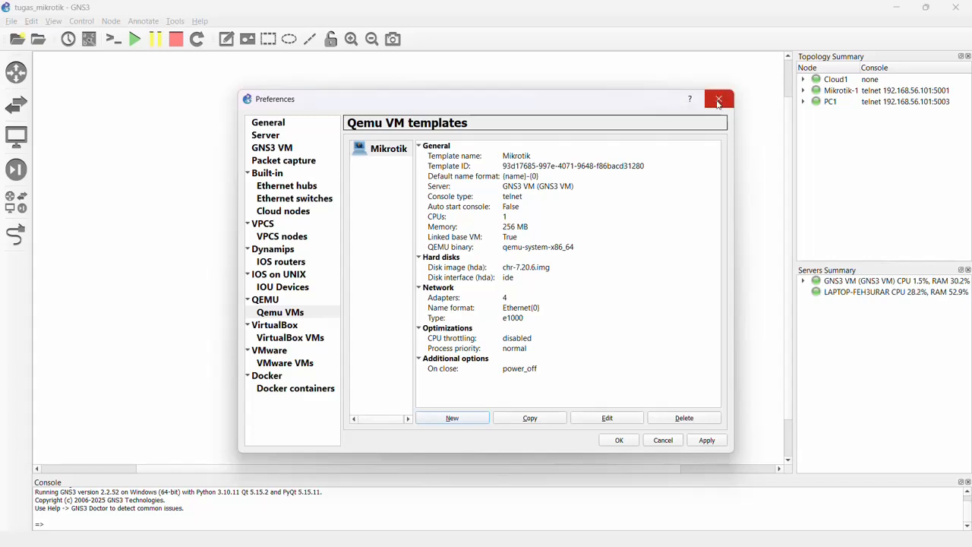
Review the main server preferences and the available host binding addresses without changing the binding.
{"action": "left_click", "coordinate": [272, 127]}
{"action": "left_click", "coordinate": [272, 138]}
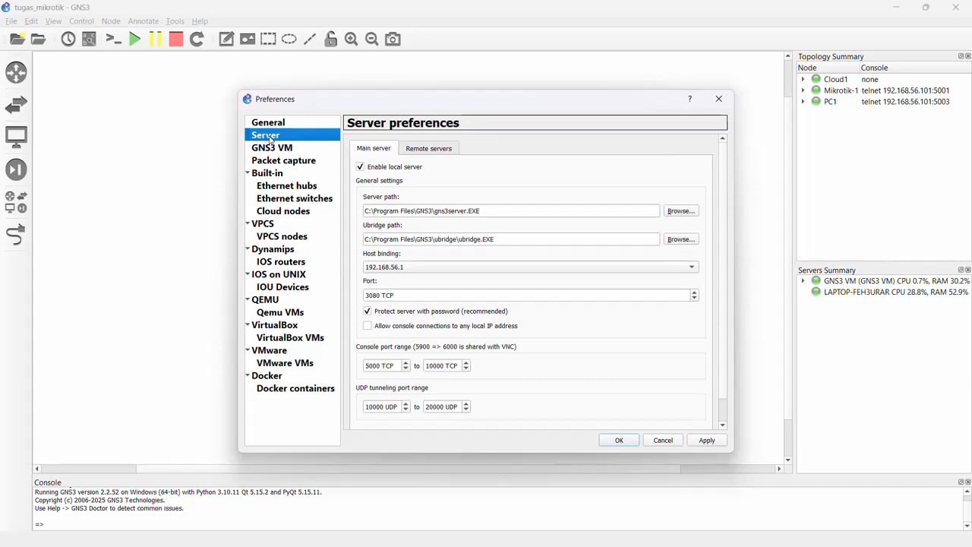
{"action": "left_click", "coordinate": [379, 269]}
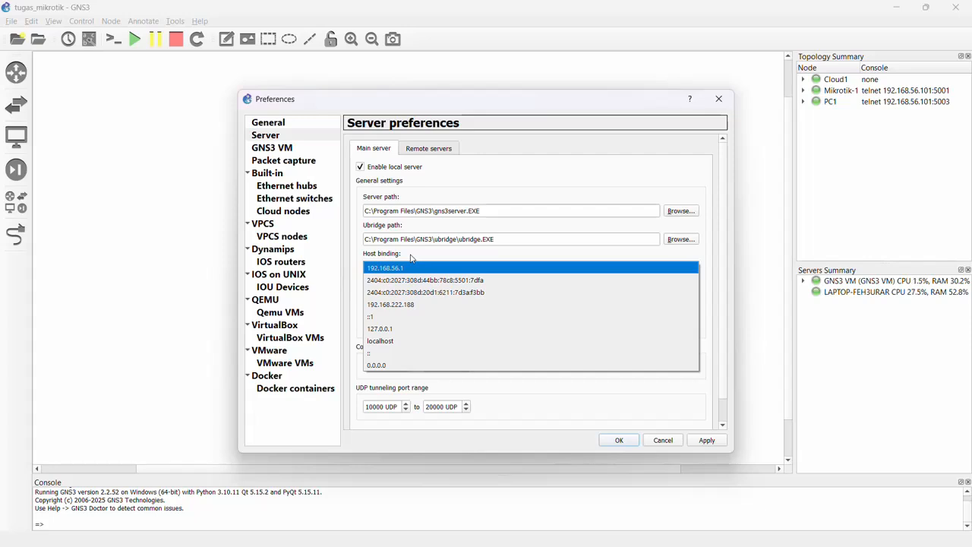
{"action": "left_click", "coordinate": [411, 258]}
Switch to Windows network settings and inspect the IPv4 properties of the VirtualBox Host-Only Ethernet Adapter, Ethernet 2.
{"action": "mouse_move", "coordinate": [812, 536]}
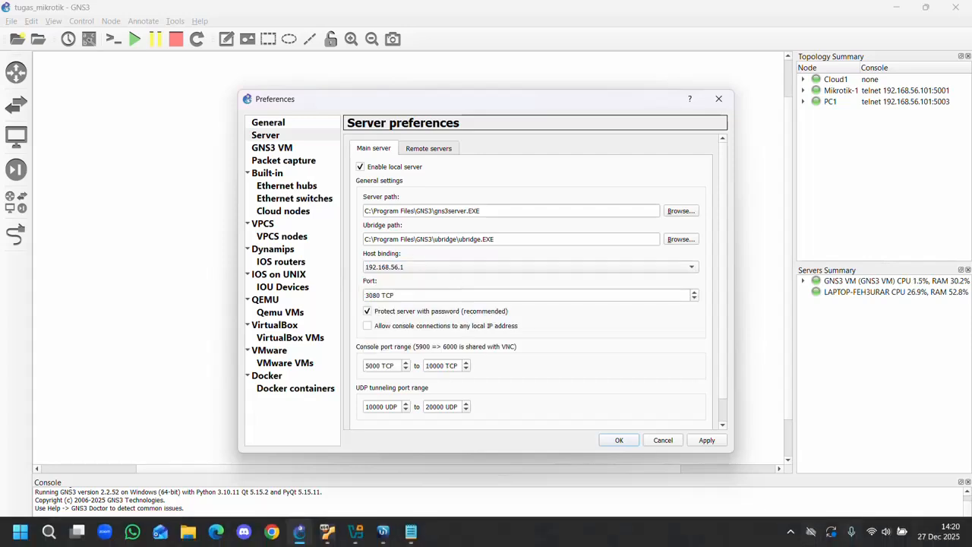
{"action": "right_click", "coordinate": [874, 532]}
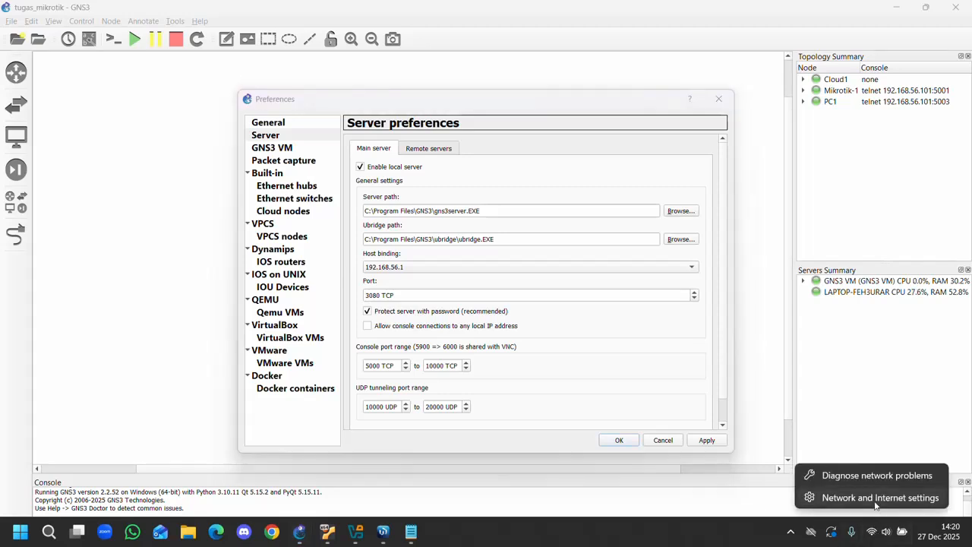
{"action": "left_click", "coordinate": [875, 506]}
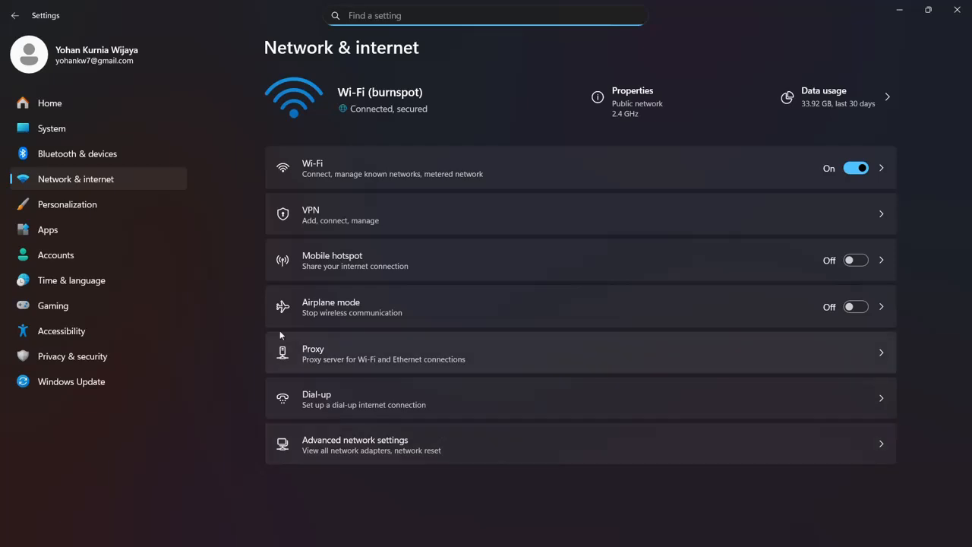
{"action": "left_click", "coordinate": [406, 449]}
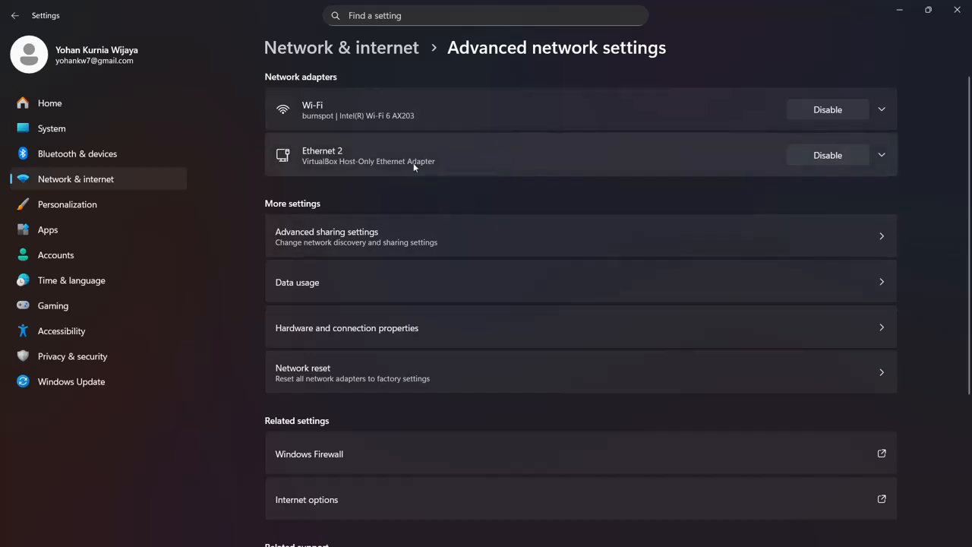
{"action": "left_click", "coordinate": [888, 156]}
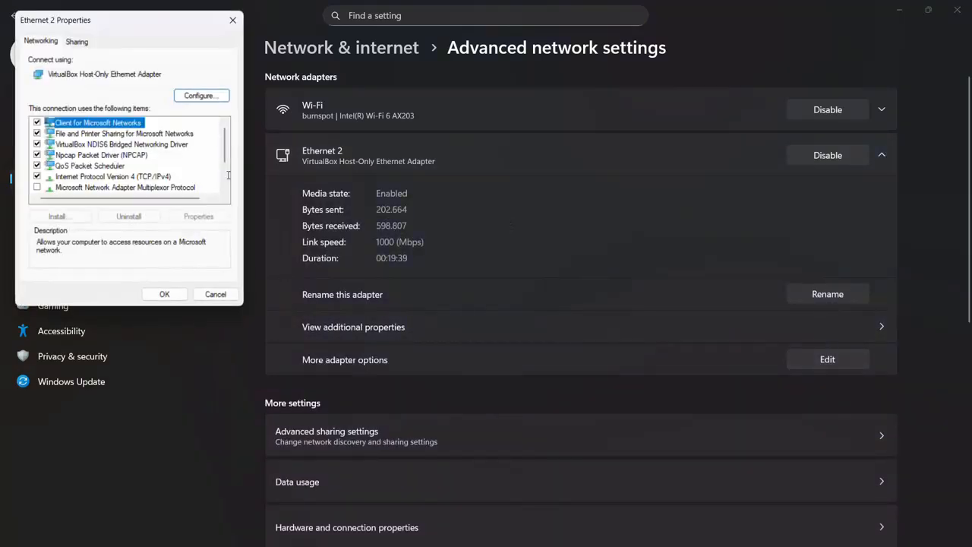
{"action": "left_click", "coordinate": [107, 177]}
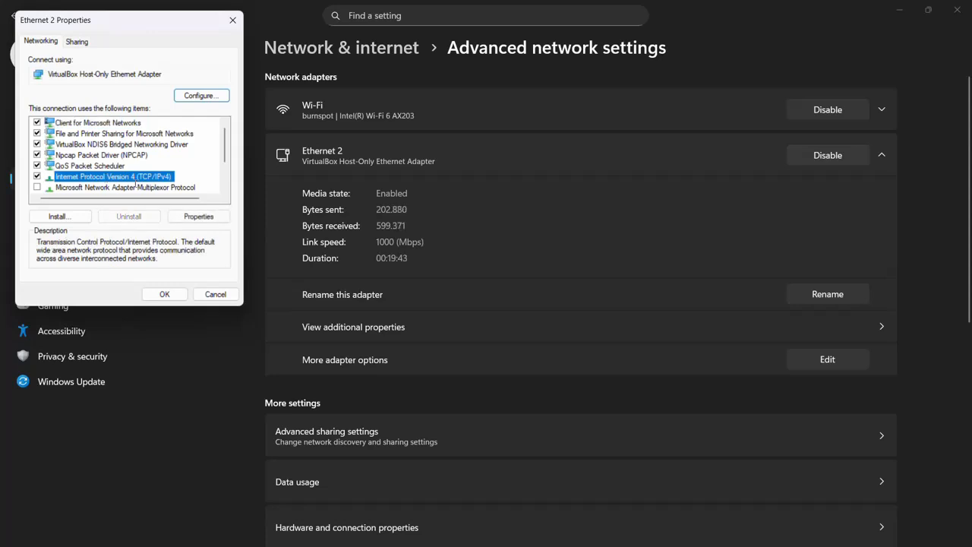
{"action": "left_click", "coordinate": [199, 217]}
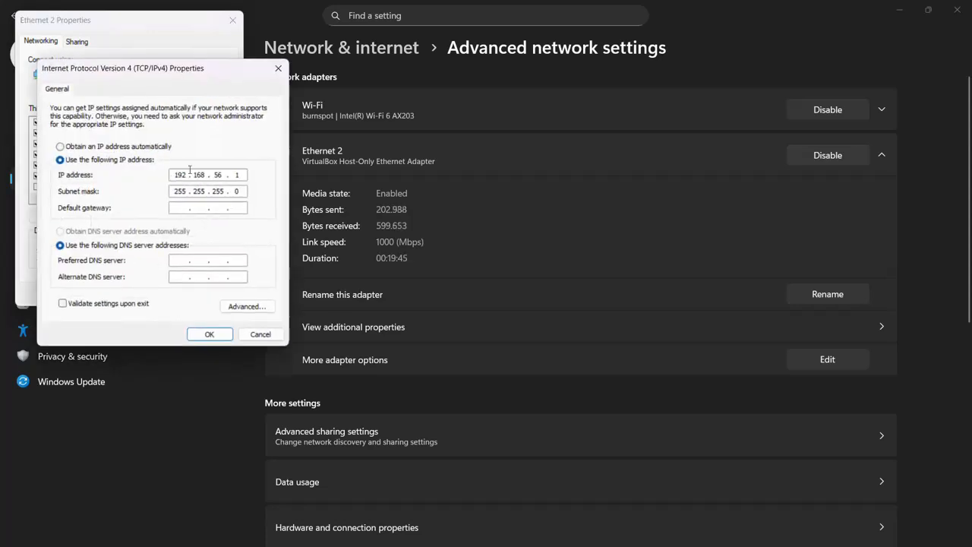
Return to GNS3 and select 192.168.56.1 as the main server's host binding.
{"action": "mouse_move", "coordinate": [445, 544]}
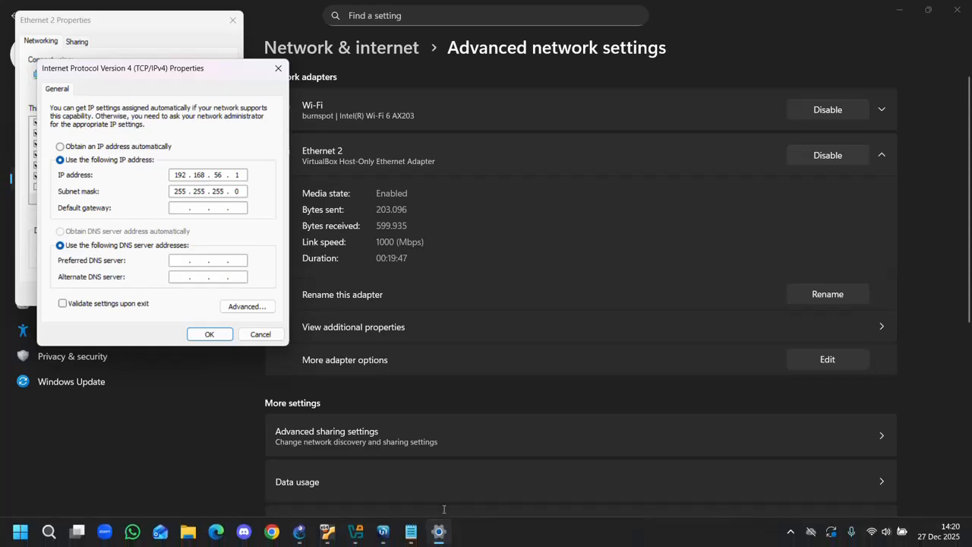
{"action": "left_click", "coordinate": [299, 532]}
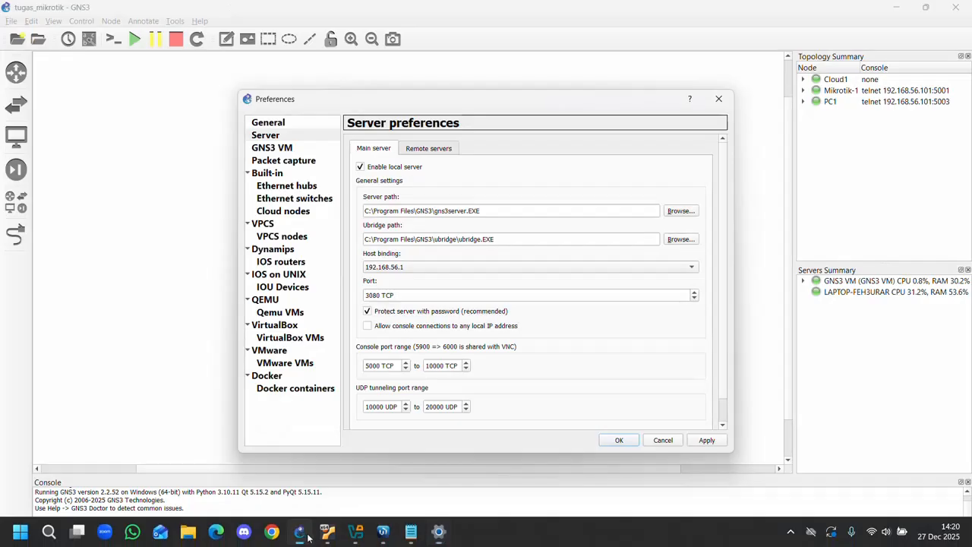
{"action": "left_click", "coordinate": [424, 270]}
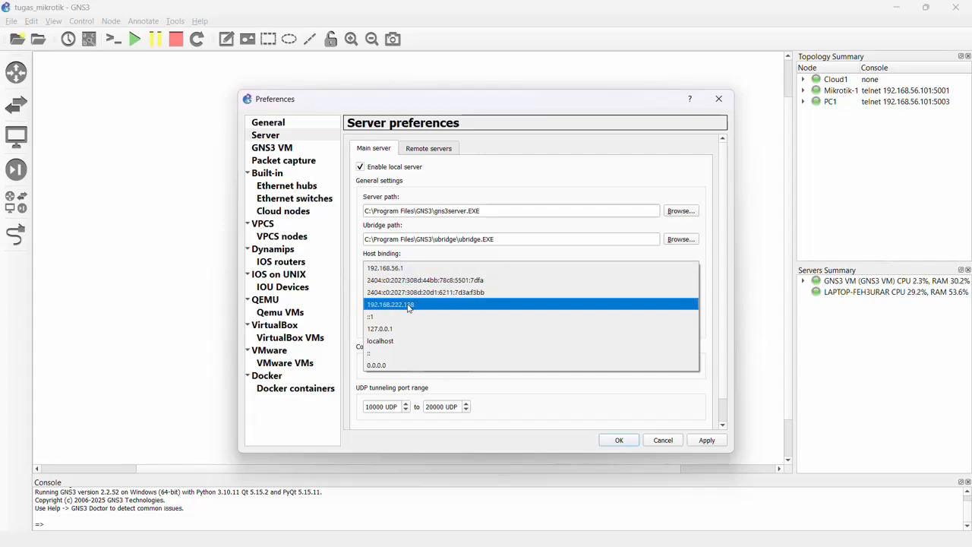
{"action": "left_click", "coordinate": [391, 266]}
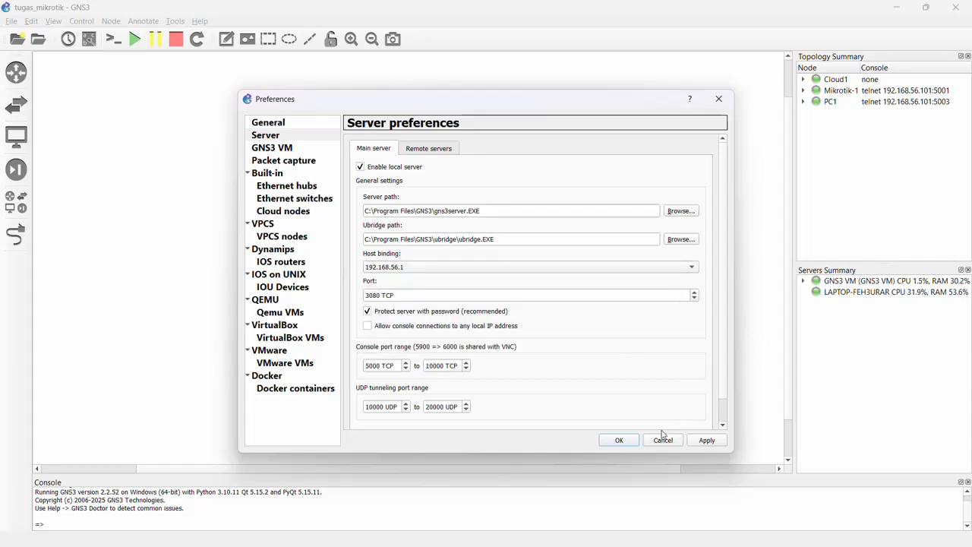
Switch back to the Windows adapter properties, check Ethernet 2's sharing options, and close the properties and Settings without changes.
{"action": "left_click", "coordinate": [440, 535]}
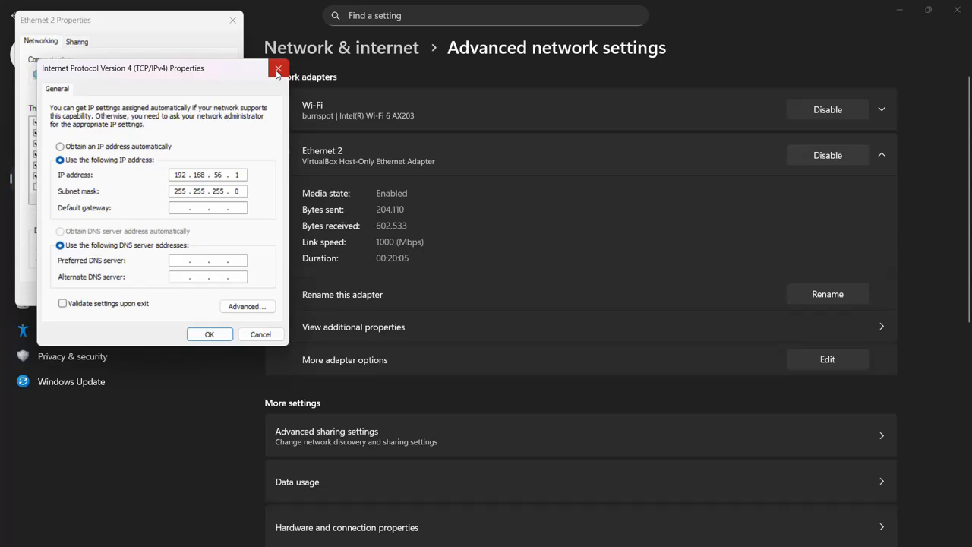
{"action": "left_click", "coordinate": [279, 68]}
{"action": "left_click", "coordinate": [82, 42]}
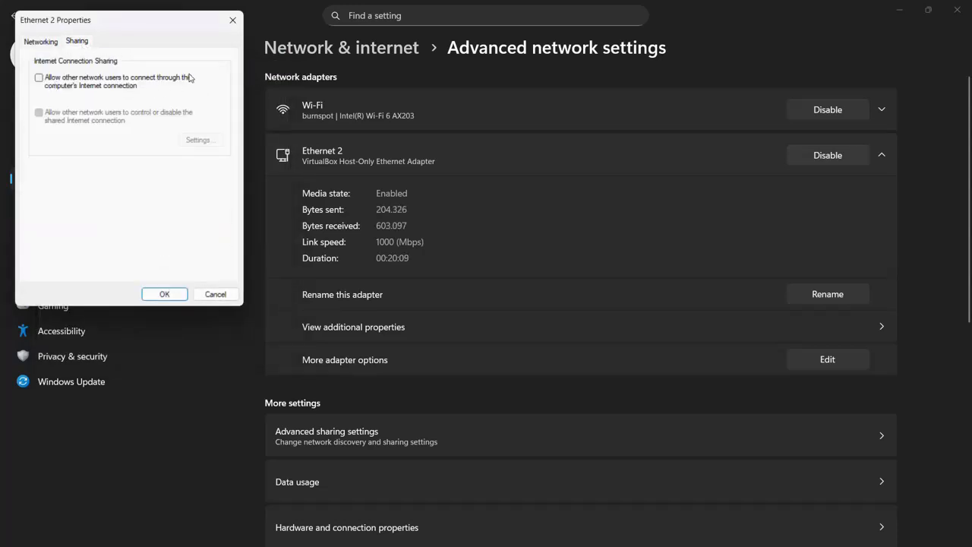
{"action": "left_click", "coordinate": [233, 20]}
{"action": "left_click", "coordinate": [955, 16]}
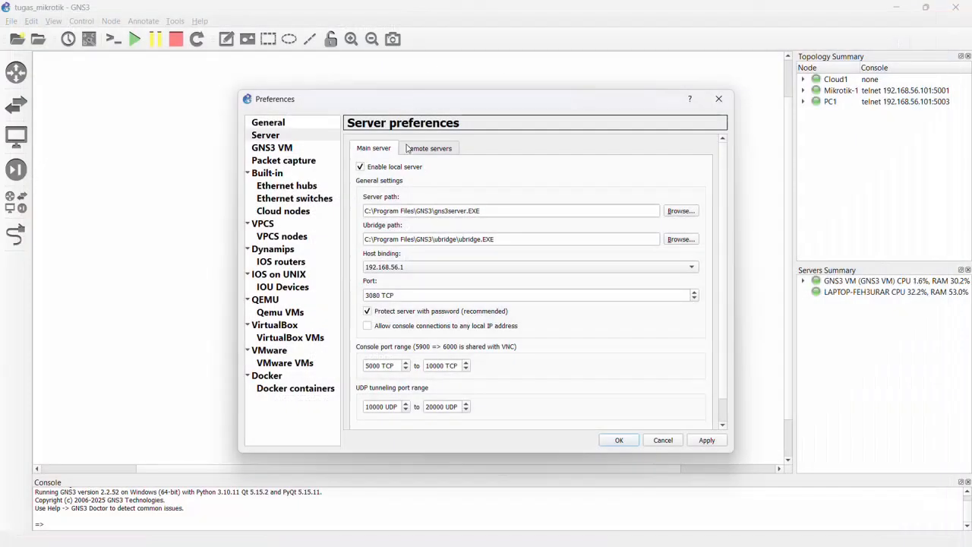
Review the GNS3 VM preferences and the Mikrotik QEMU template details, then close the preferences without saving.
{"action": "left_click", "coordinate": [271, 149]}
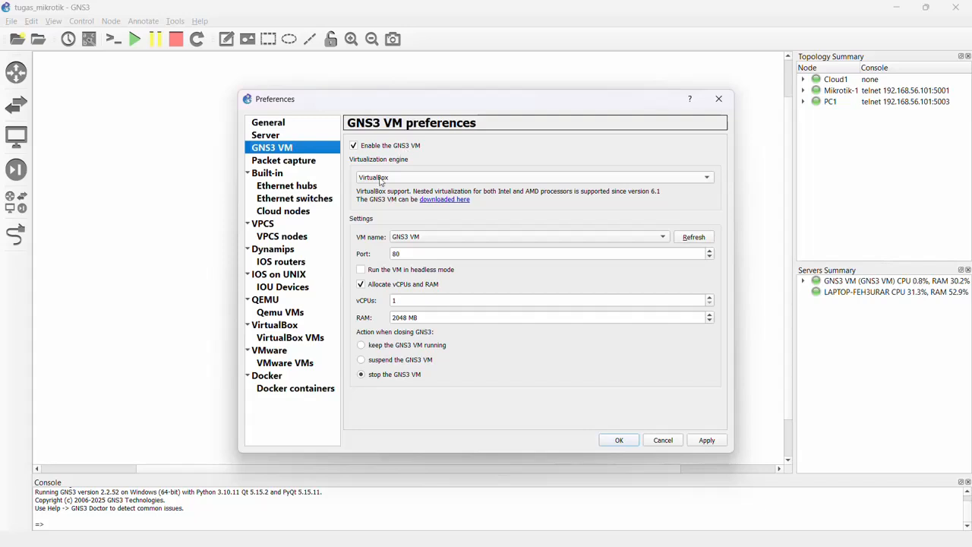
{"action": "left_click", "coordinate": [297, 315]}
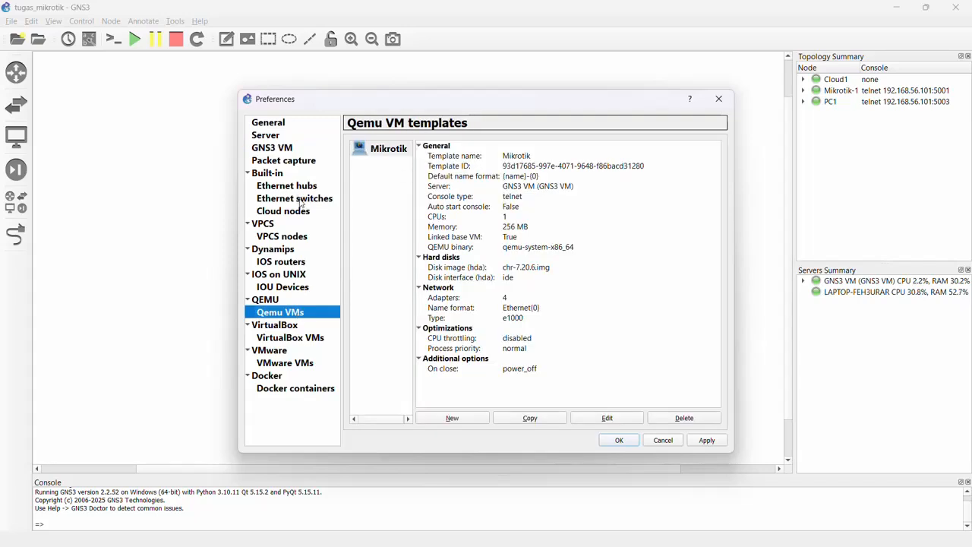
{"action": "left_click", "coordinate": [679, 445]}
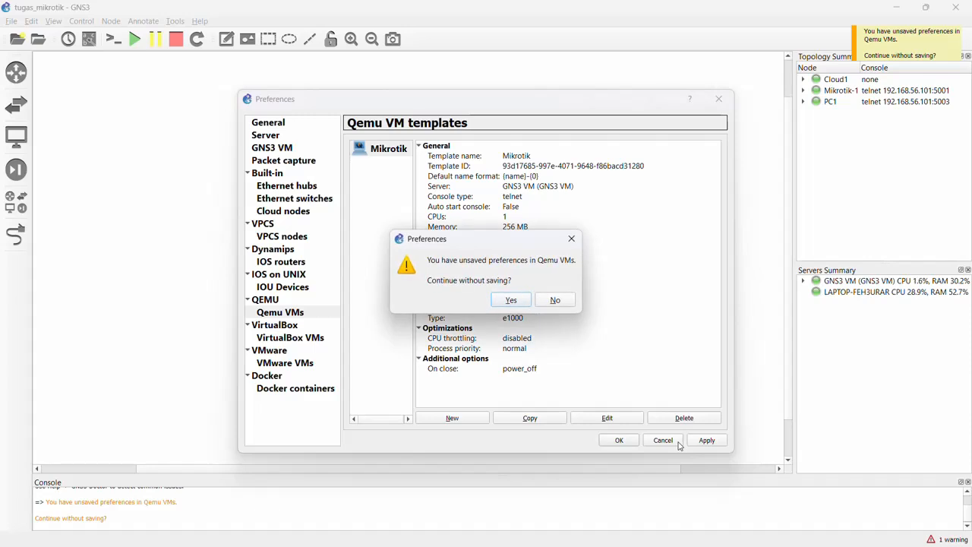
{"action": "left_click", "coordinate": [514, 303]}
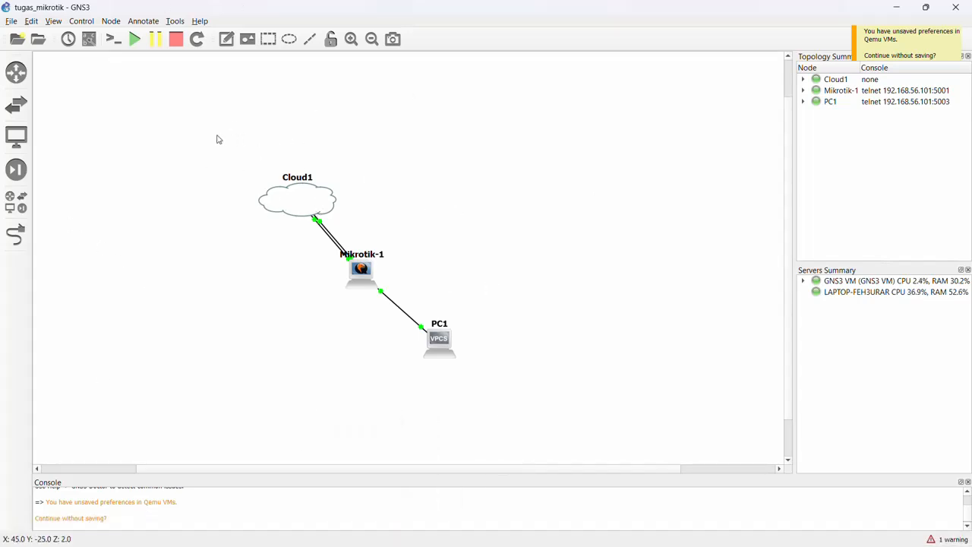
Permanently delete the Cloud1, Mikrotik-1 and PC1 nodes from the topology.
{"action": "left_click_drag", "start_coordinate": [217, 139], "coordinate": [526, 438]}
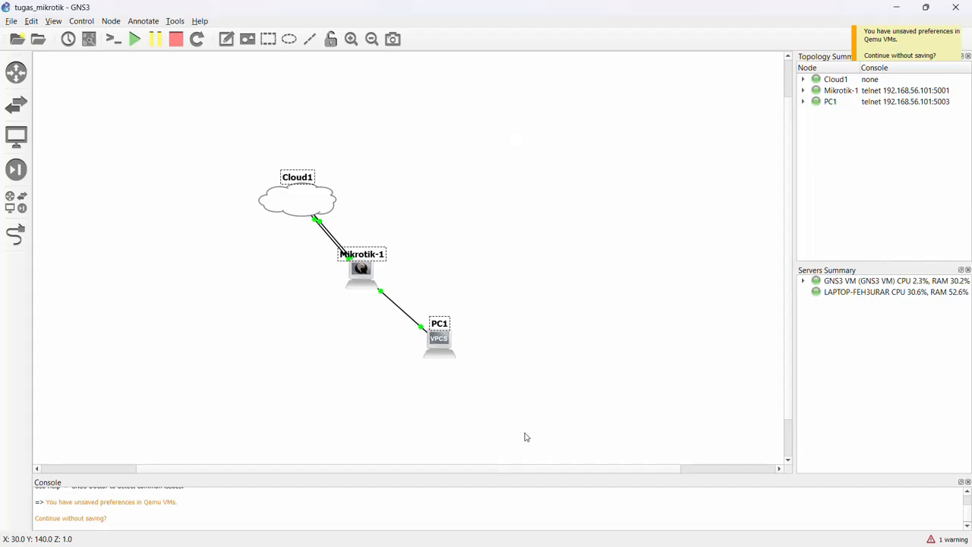
{"action": "key", "text": "Delete"}
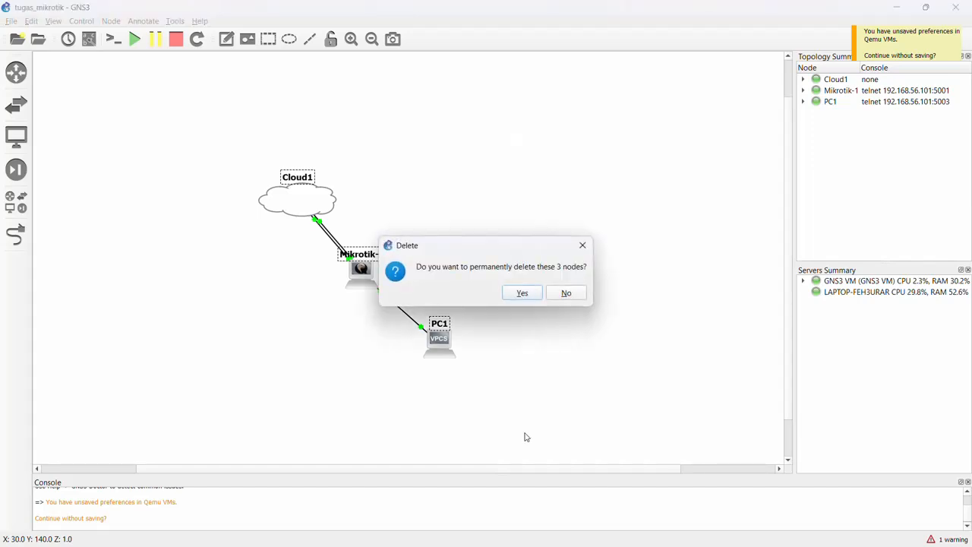
{"action": "left_click", "coordinate": [529, 297]}
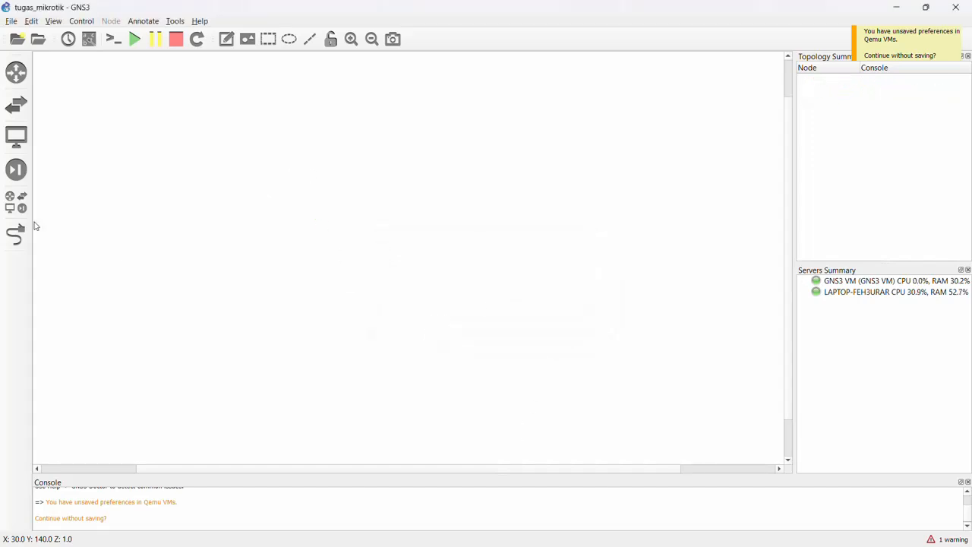
Add a Cloud node to the upper-left area of the topology, hosted on the GNS3 VM server.
{"action": "left_click", "coordinate": [15, 201]}
{"action": "left_click_drag", "start_coordinate": [63, 99], "coordinate": [315, 167]}
{"action": "left_click", "coordinate": [463, 281]}
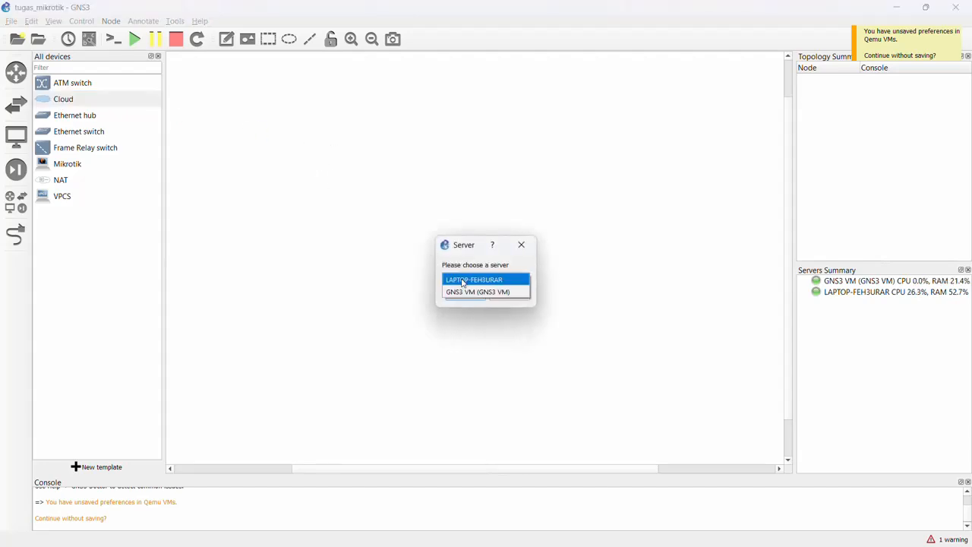
{"action": "left_click", "coordinate": [463, 291]}
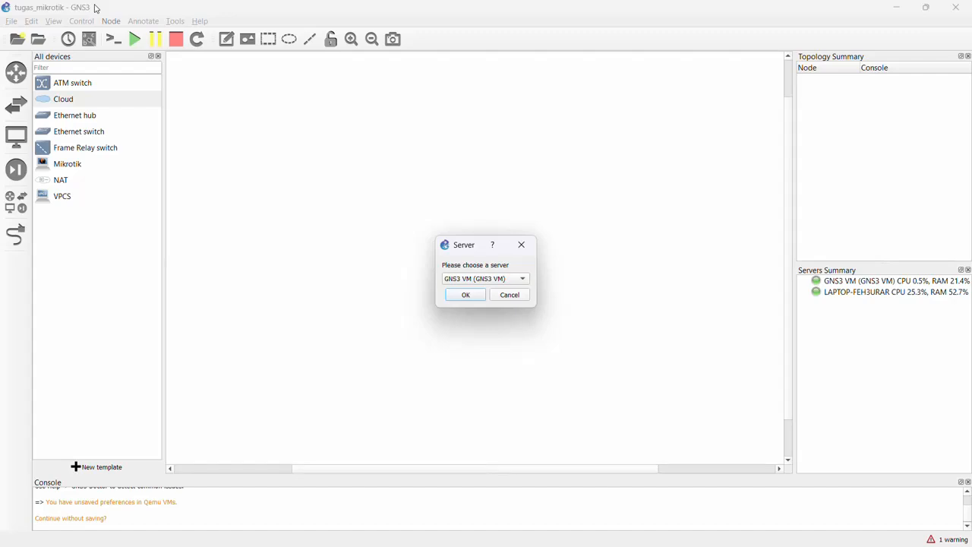
{"action": "mouse_move", "coordinate": [376, 541]}
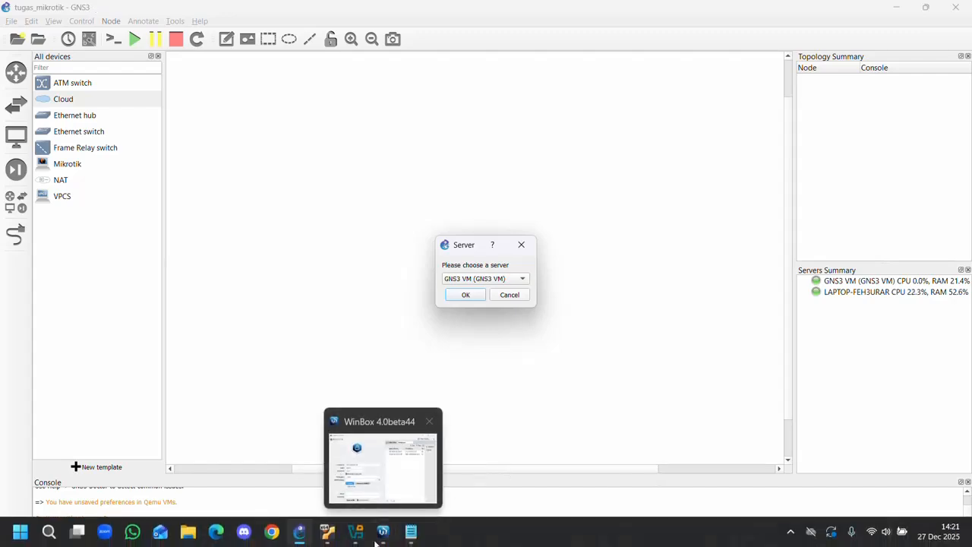
{"action": "left_click", "coordinate": [328, 532]}
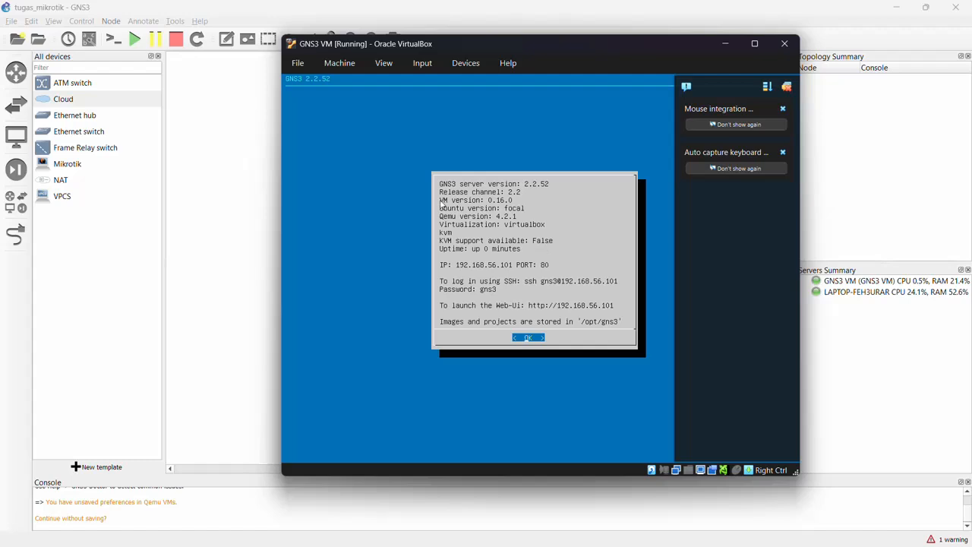
{"action": "left_click", "coordinate": [569, 18]}
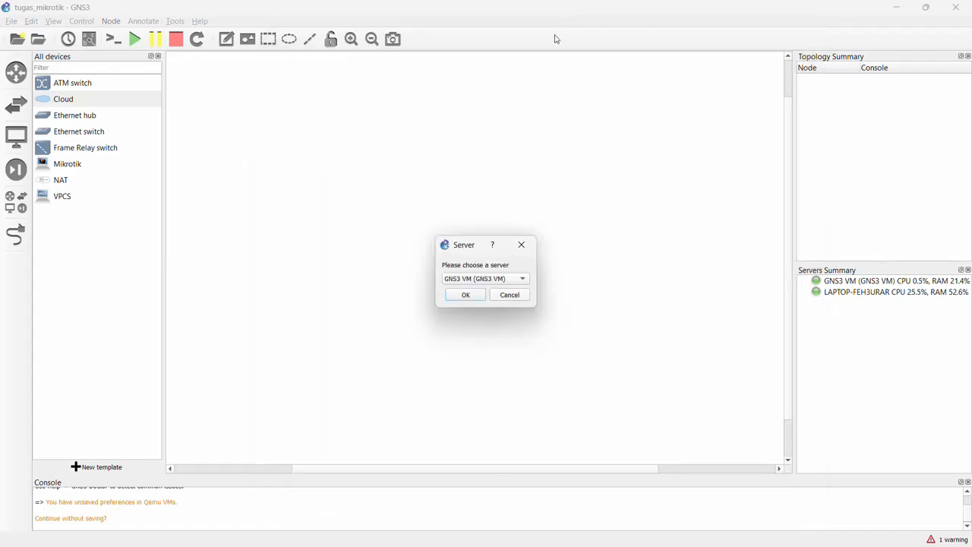
{"action": "left_click", "coordinate": [466, 296]}
{"action": "left_click_drag", "start_coordinate": [356, 180], "coordinate": [321, 157]}
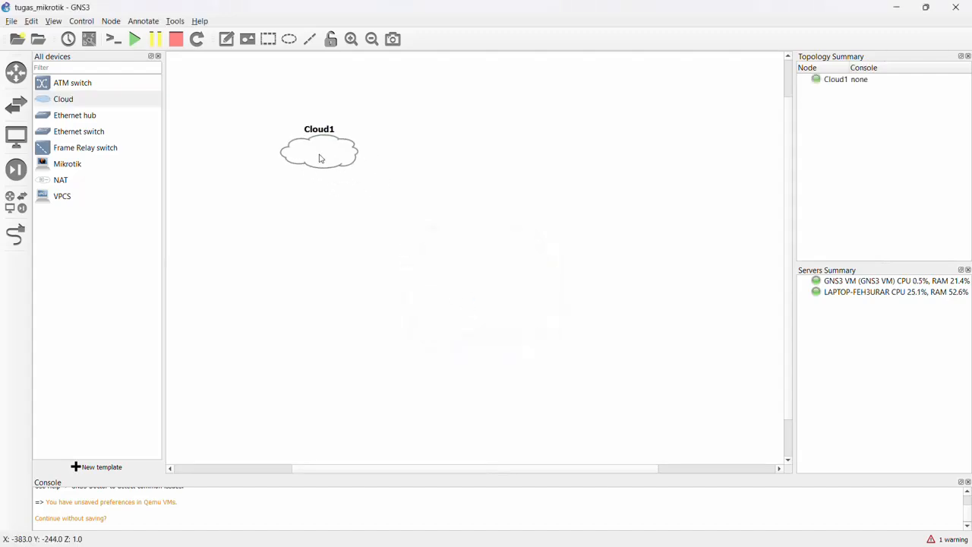
Place a Mikrotik node below the cloud and review the Mikrotik QEMU template settings in the preferences.
{"action": "left_click_drag", "start_coordinate": [67, 163], "coordinate": [372, 236]}
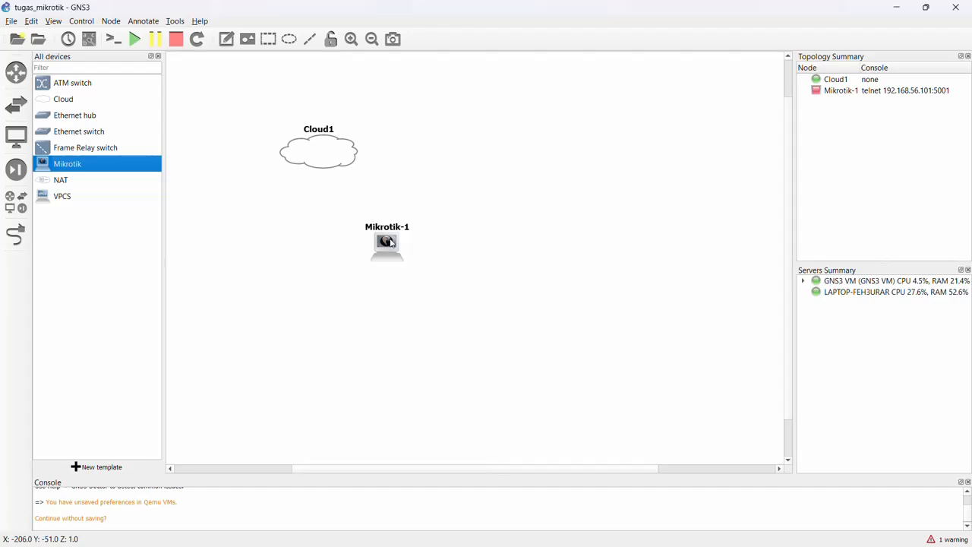
{"action": "left_click", "coordinate": [31, 21]}
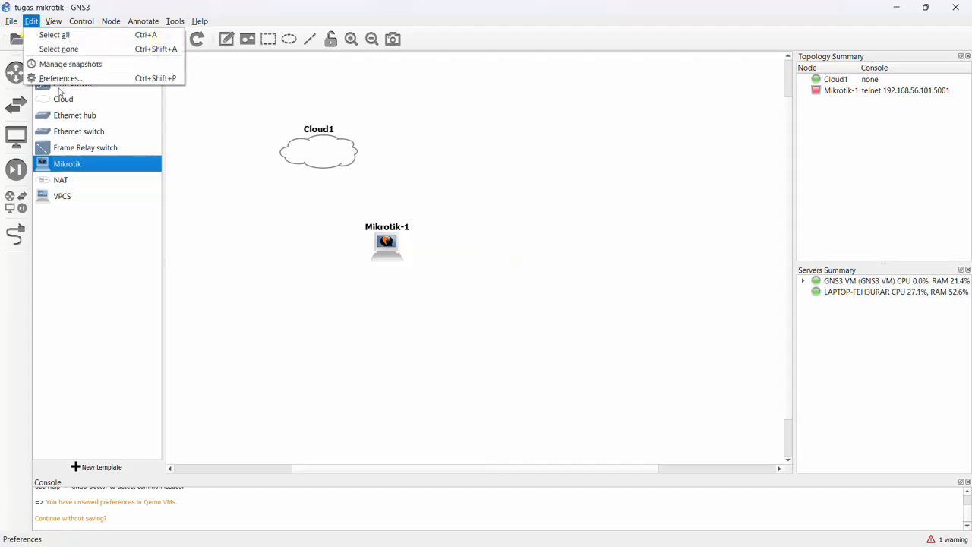
{"action": "left_click", "coordinate": [61, 79]}
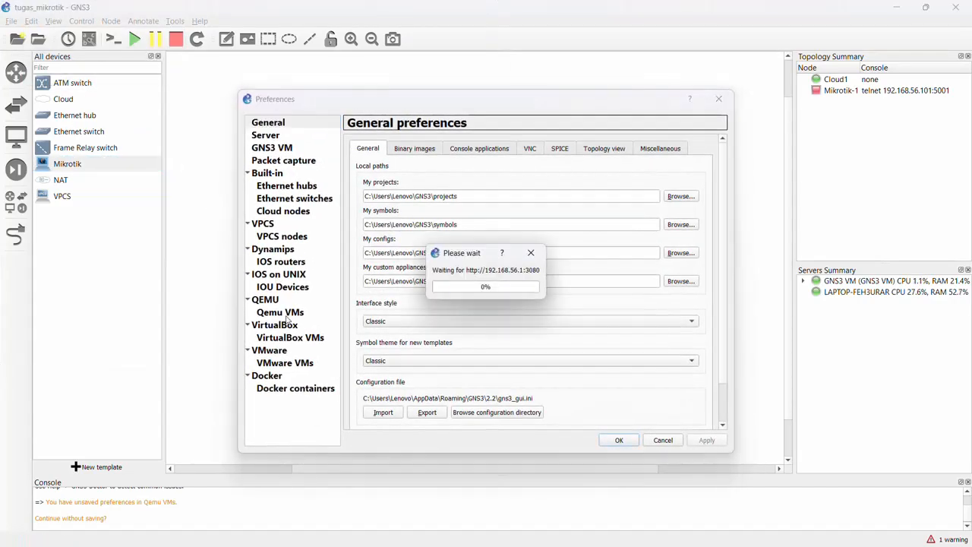
{"action": "left_click", "coordinate": [280, 303]}
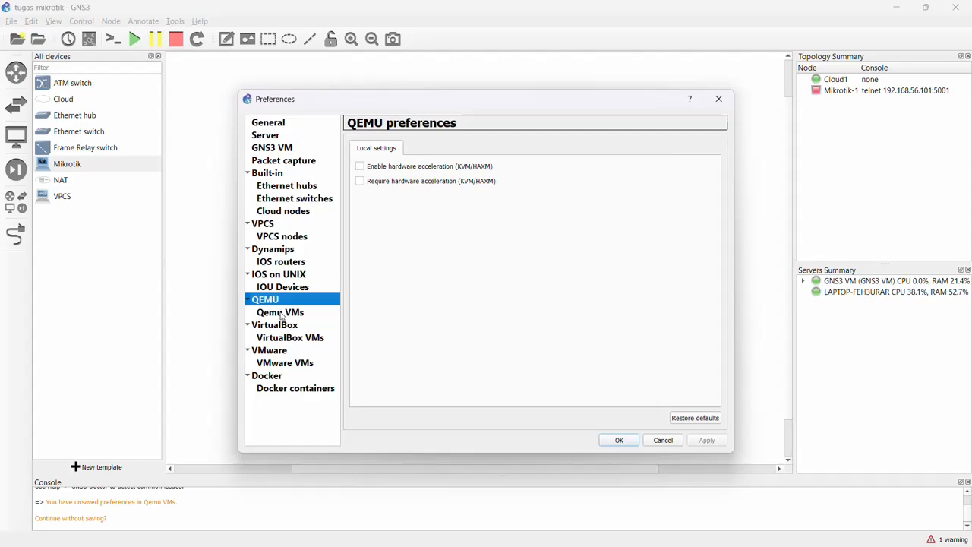
{"action": "left_click", "coordinate": [281, 313]}
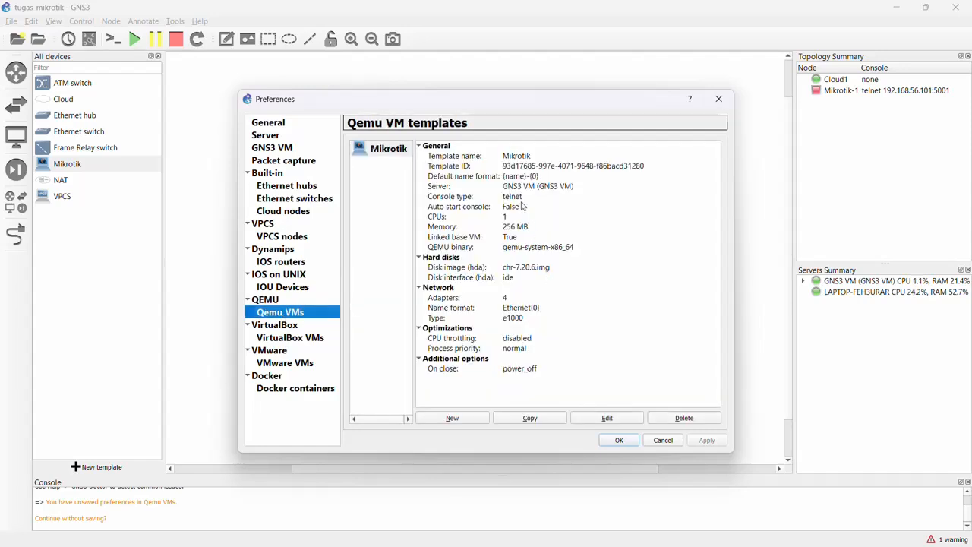
{"action": "left_click", "coordinate": [719, 99]}
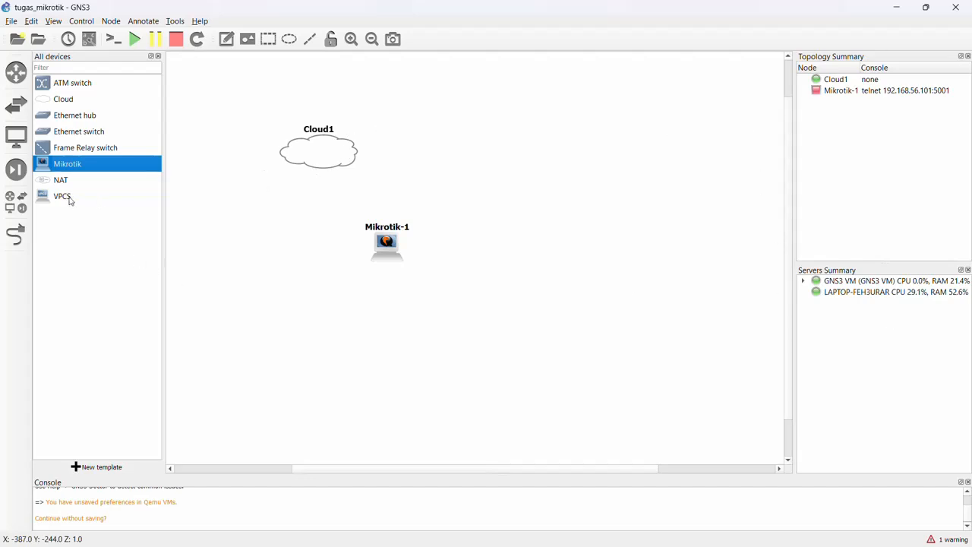
Add a VPCS node below and to the right of the Mikrotik node, hosted on the GNS3 VM server.
{"action": "left_click_drag", "start_coordinate": [71, 199], "coordinate": [533, 311]}
{"action": "left_click", "coordinate": [468, 279]}
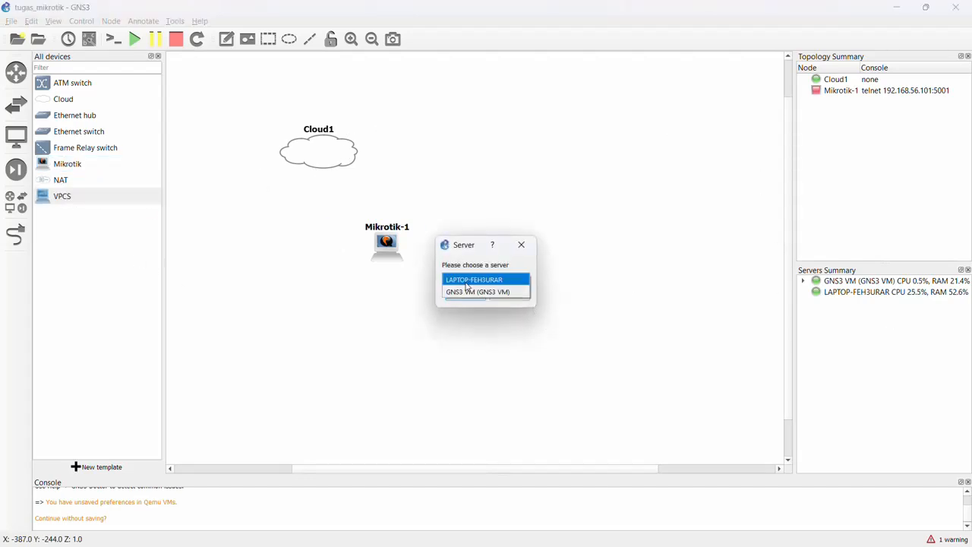
{"action": "left_click", "coordinate": [471, 292]}
{"action": "left_click", "coordinate": [468, 296]}
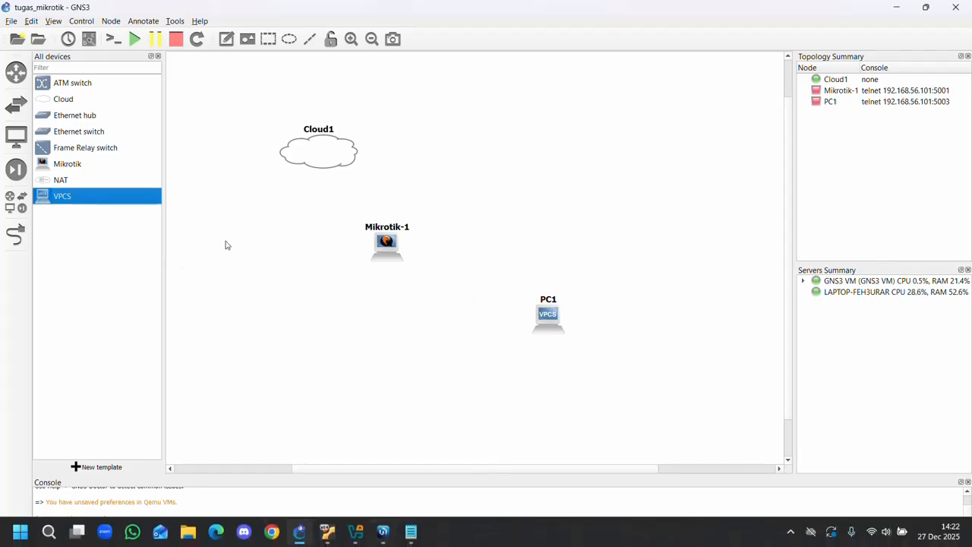
Check the QEMU hardware acceleration options in the preferences and close them without changes.
{"action": "left_click", "coordinate": [30, 21]}
{"action": "left_click", "coordinate": [61, 78]}
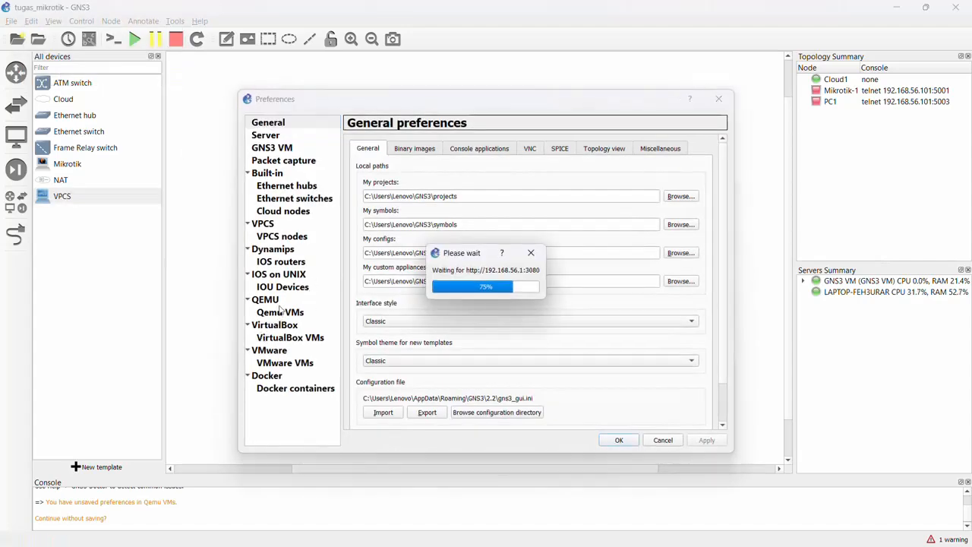
{"action": "left_click", "coordinate": [268, 301]}
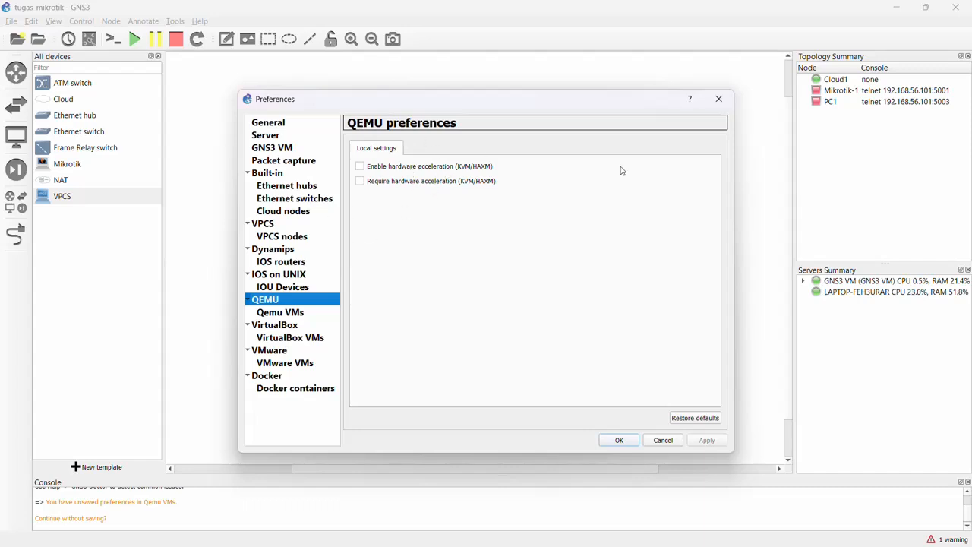
{"action": "left_click", "coordinate": [729, 107]}
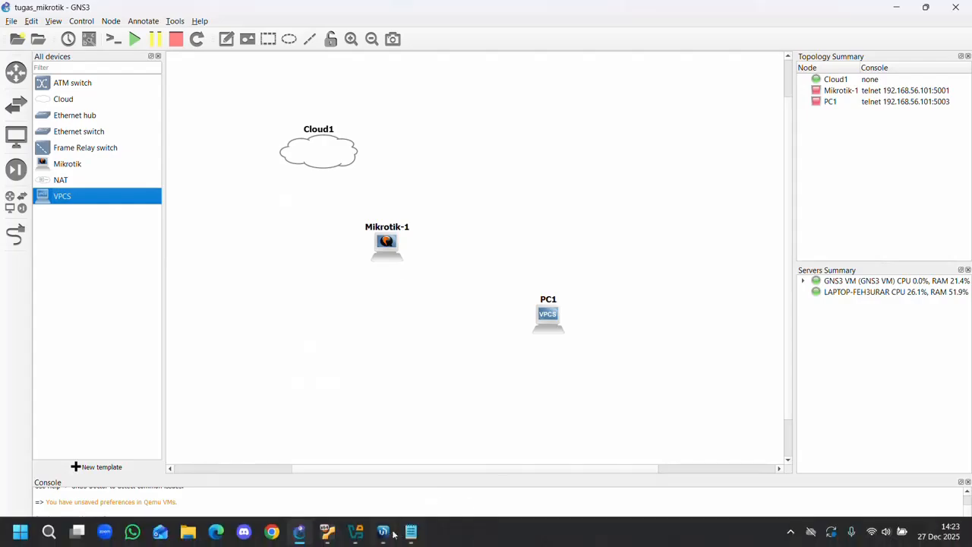
Switch to the running GNS3 VM in VirtualBox and open its server configuration file to examine the enable_kvm setting.
{"action": "mouse_move", "coordinate": [356, 532]}
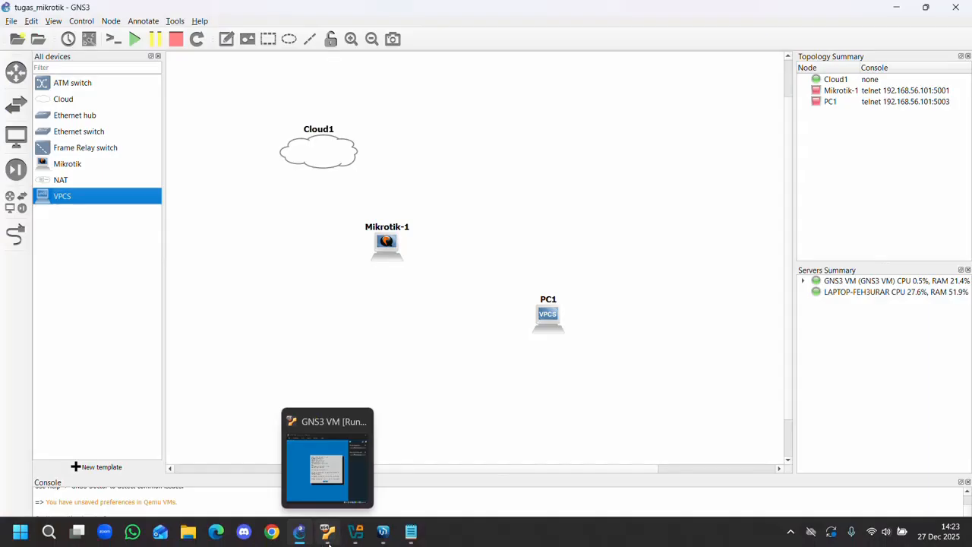
{"action": "left_click", "coordinate": [342, 463]}
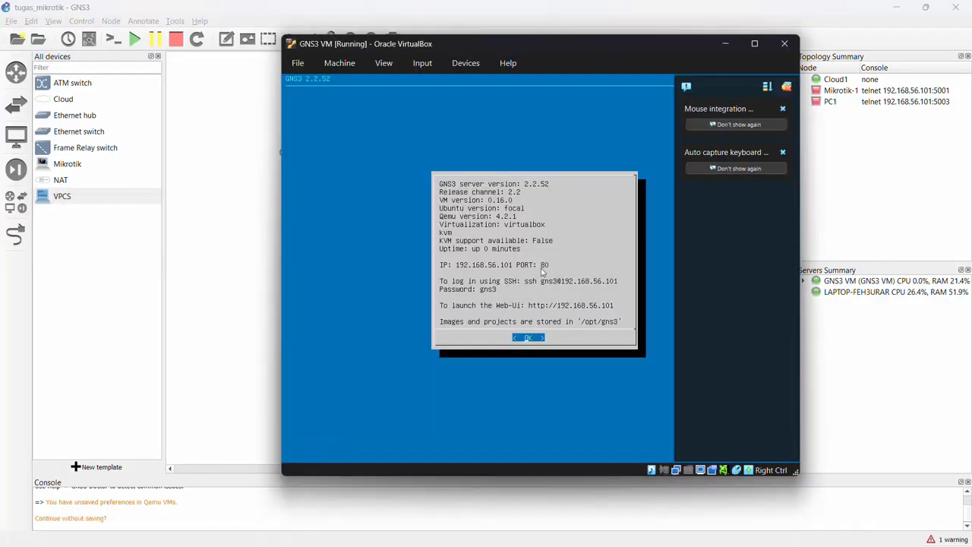
{"action": "key", "text": "Return"}
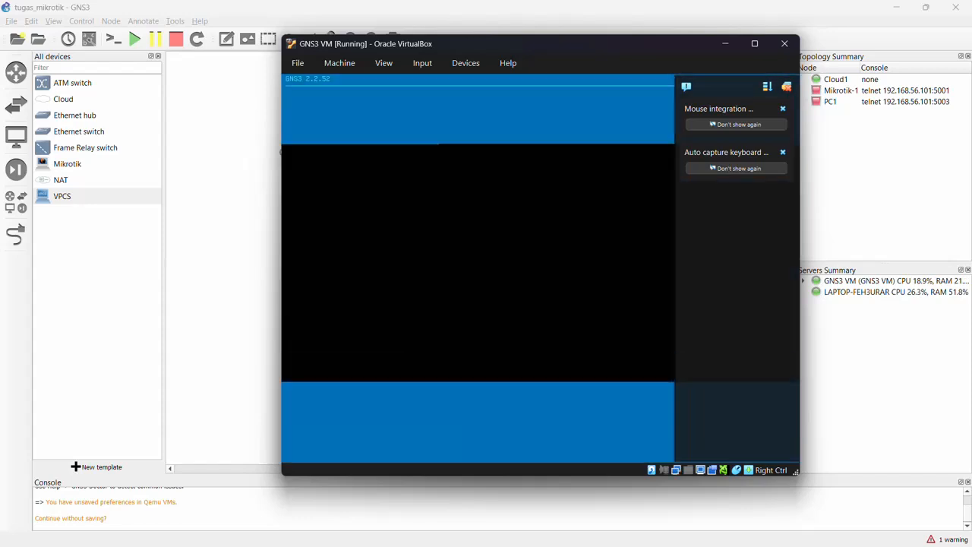
{"action": "key", "text": "Down"}
{"action": "key", "text": "Down"}
{"action": "key", "text": "Down"}
{"action": "key", "text": "Down"}
{"action": "key", "text": "Down"}
{"action": "key", "text": "Down"}
{"action": "key", "text": "Down"}
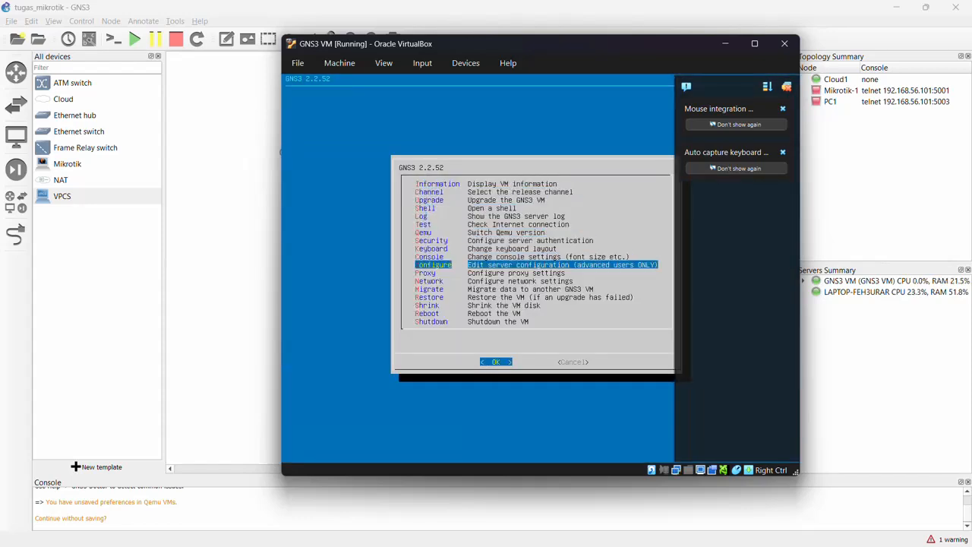
{"action": "key", "text": "Down"}
{"action": "key", "text": "Down"}
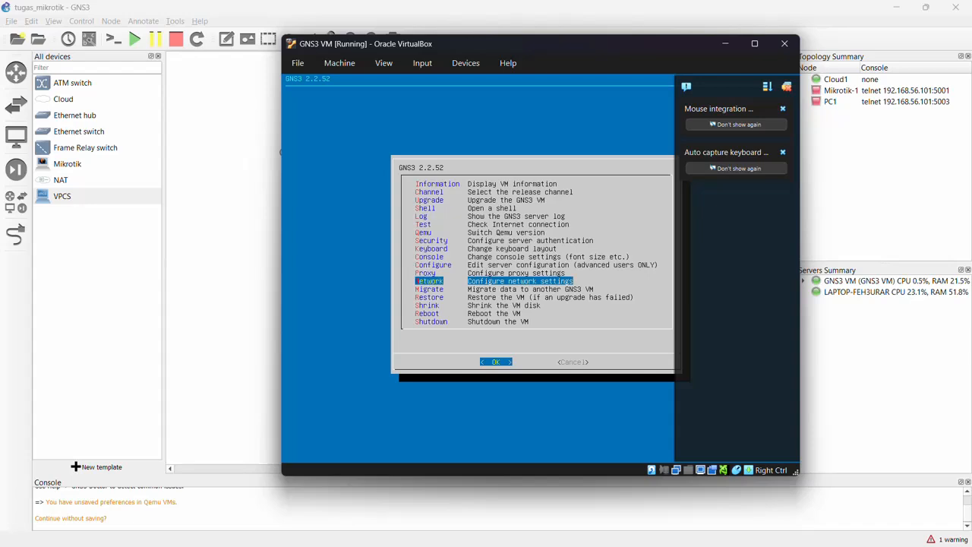
{"action": "key", "text": "Down"}
{"action": "key", "text": "Down"}
{"action": "key", "text": "Down"}
{"action": "key", "text": "Up"}
{"action": "key", "text": "Up"}
{"action": "key", "text": "Up"}
{"action": "key", "text": "Up"}
{"action": "key", "text": "Up"}
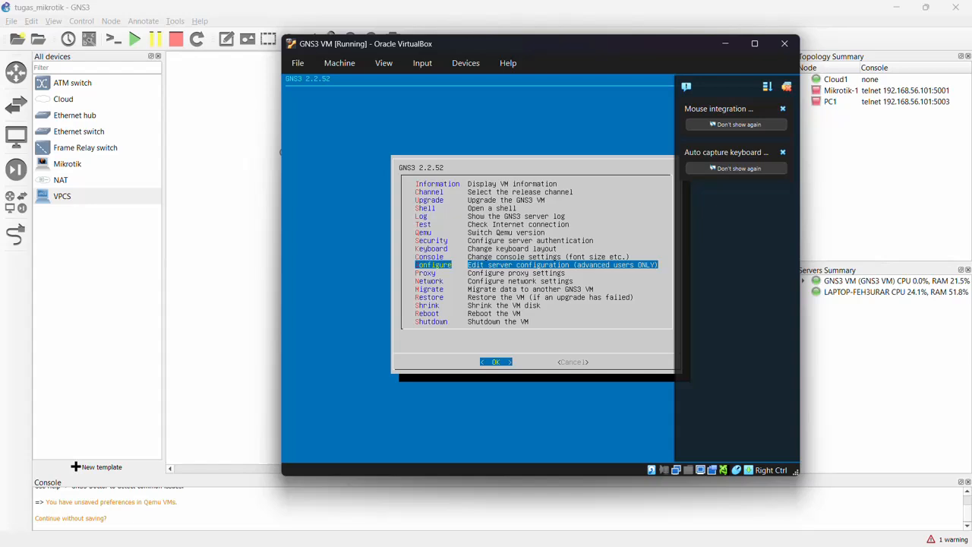
{"action": "key", "text": "Return"}
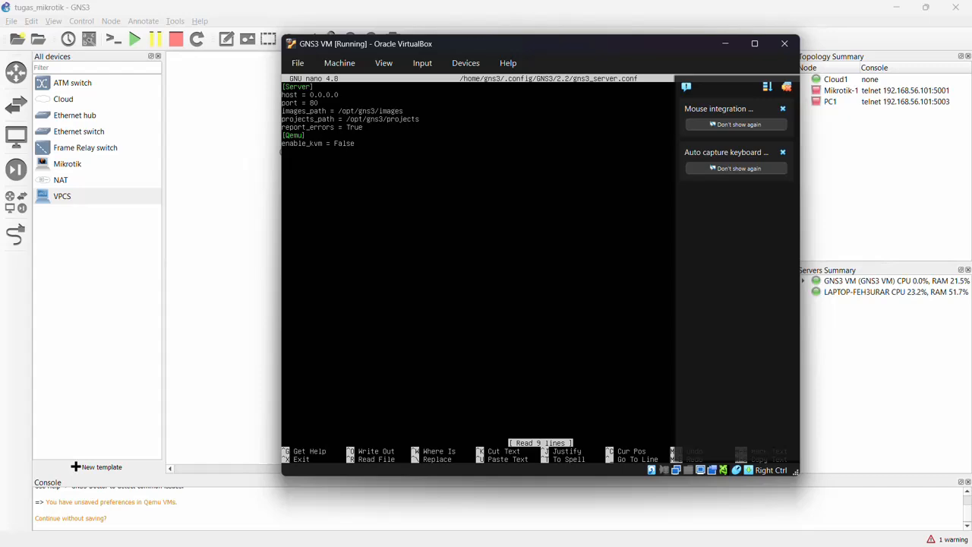
Exit the server configuration without changes, display the VM information, and return to GNS3.
{"action": "key", "text": "ctrl+x"}
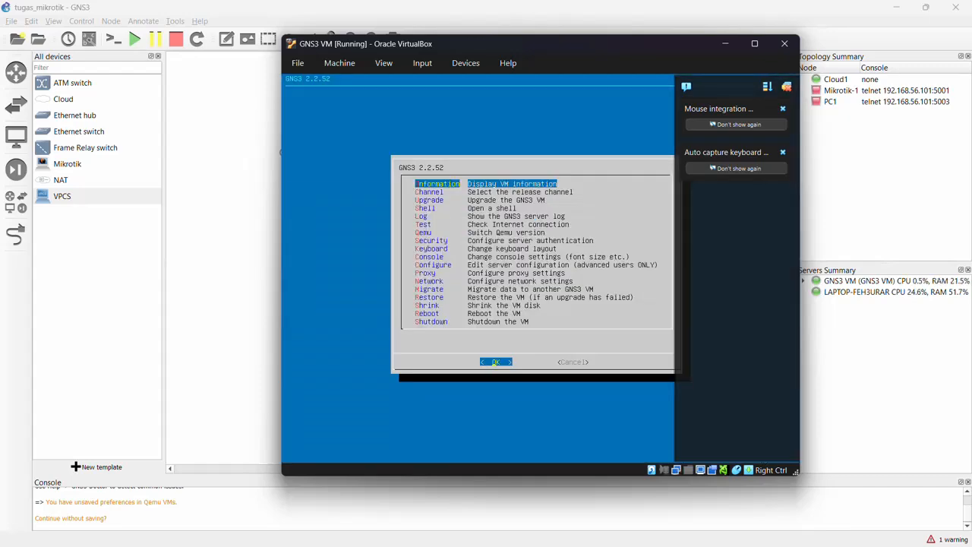
{"action": "key", "text": "Return"}
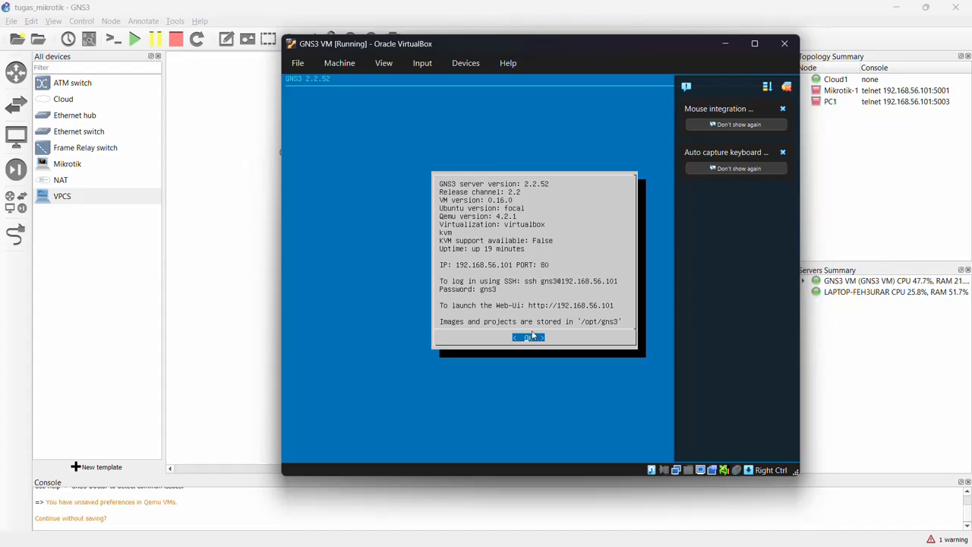
{"action": "left_click", "coordinate": [452, 3]}
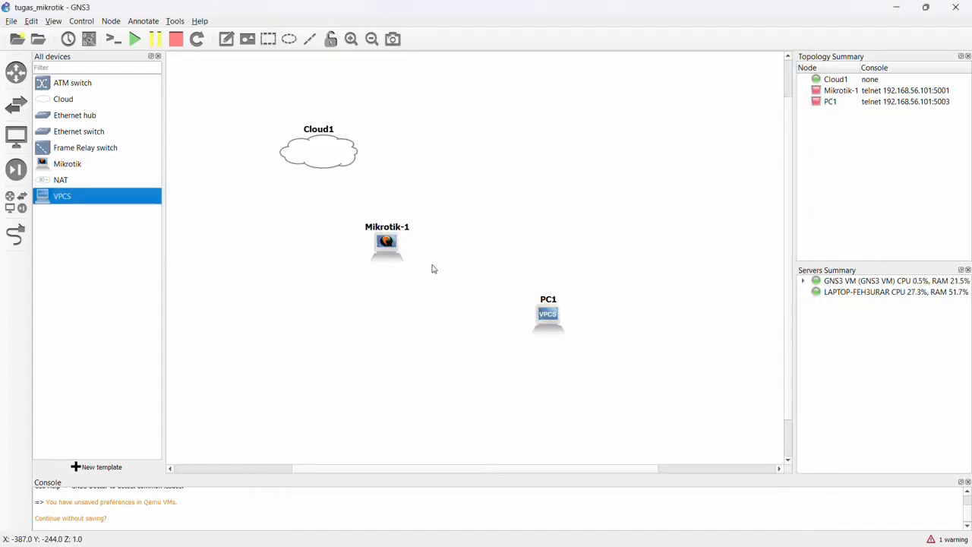
Start a link from the Cloud1 node and display its available Ethernet ports.
{"action": "left_click", "coordinate": [26, 214]}
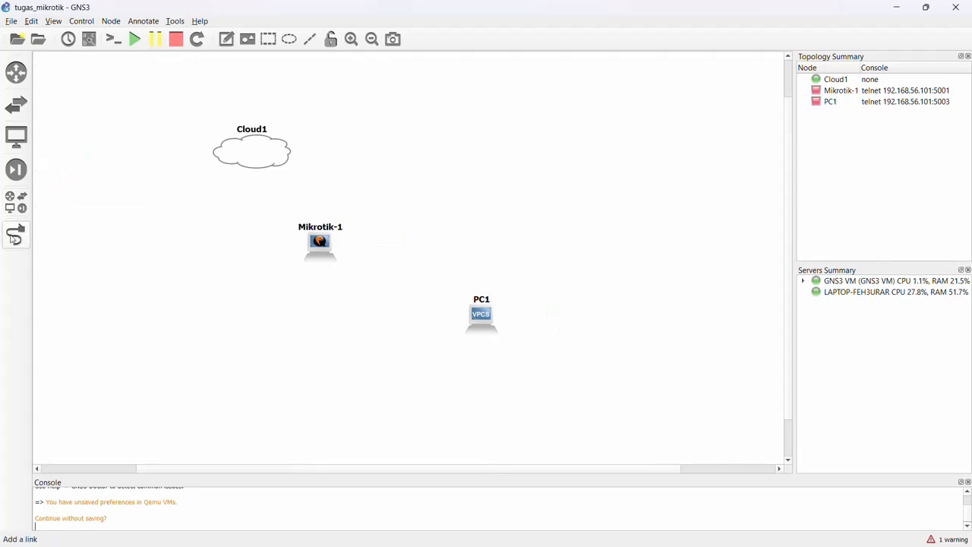
{"action": "left_click", "coordinate": [15, 237]}
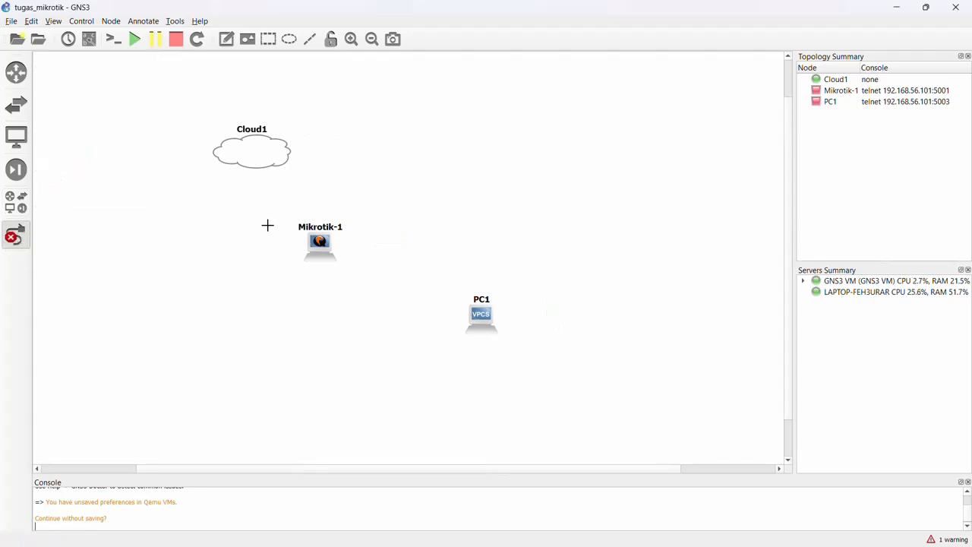
{"action": "left_click", "coordinate": [253, 149]}
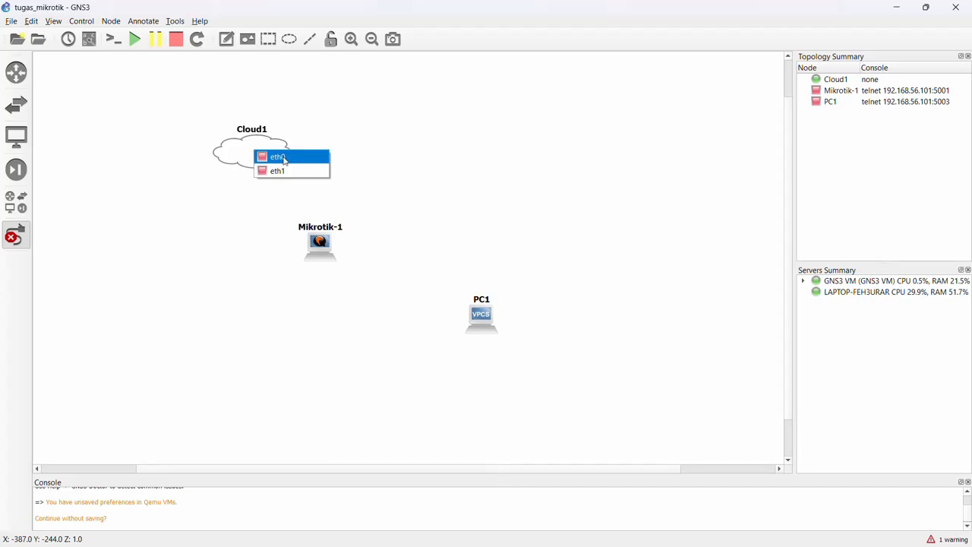
Switch back to the GNS3 VM in VirtualBox and open its network settings to examine the first adapter.
{"action": "mouse_move", "coordinate": [383, 522]}
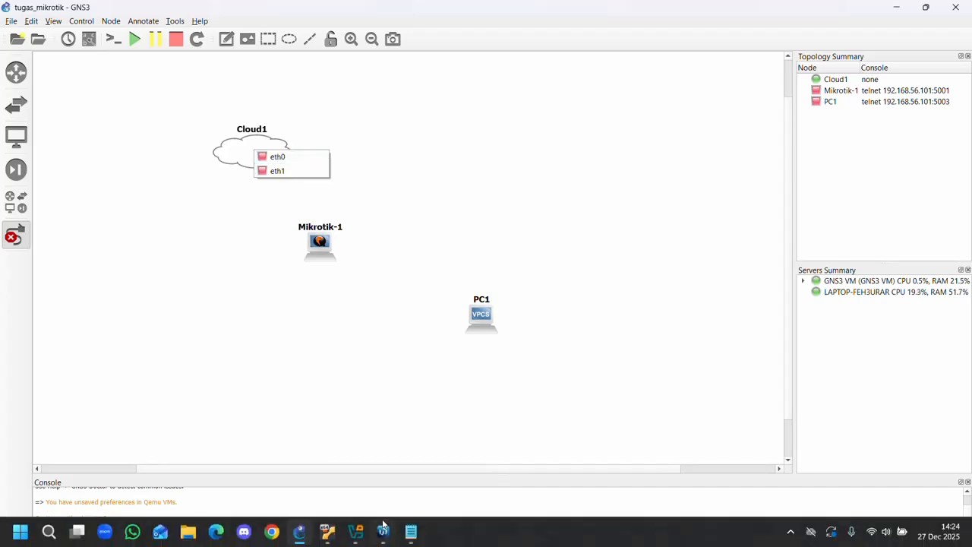
{"action": "left_click", "coordinate": [350, 541]}
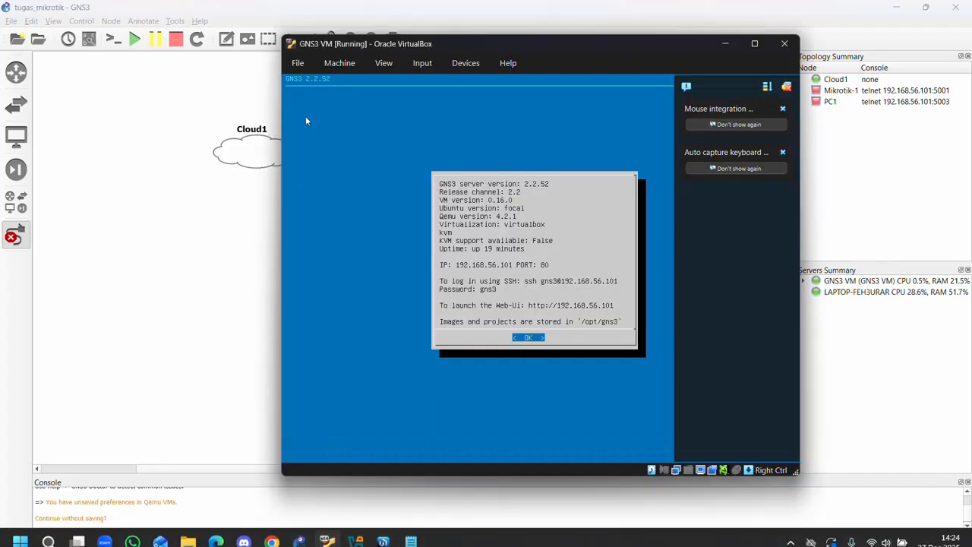
{"action": "left_click", "coordinate": [340, 64]}
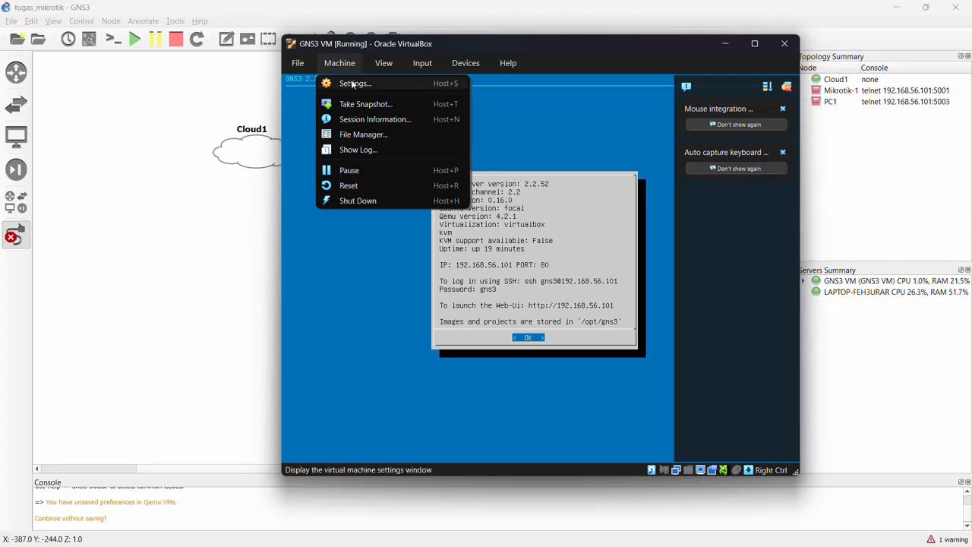
{"action": "left_click", "coordinate": [351, 82]}
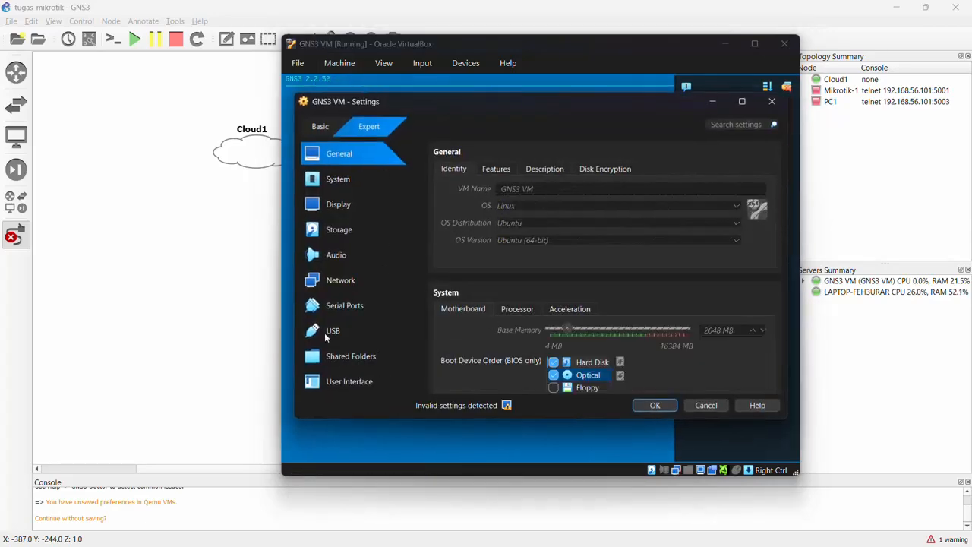
{"action": "left_click", "coordinate": [352, 305]}
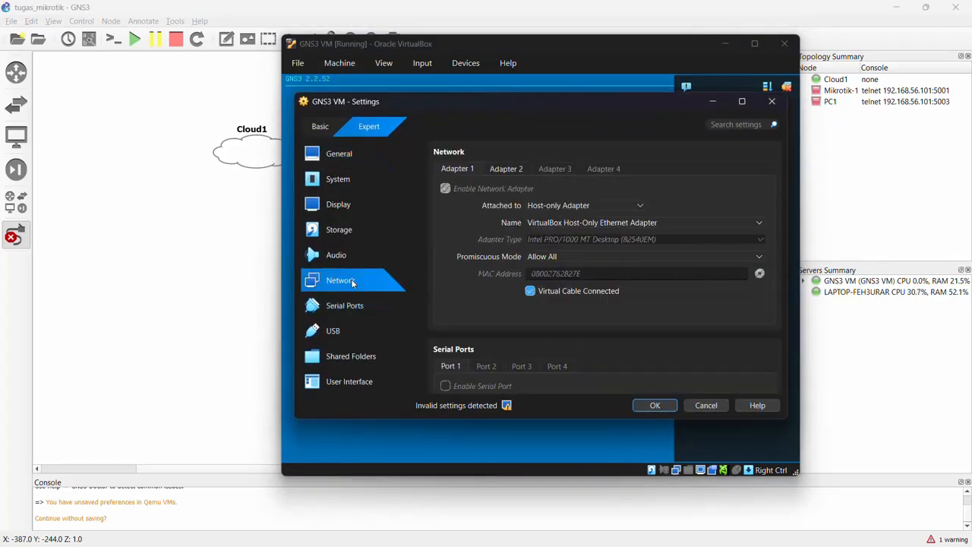
Compare the network settings of Adapter 1 and Adapter 2 of the GNS3 VM and close them without changes.
{"action": "left_click", "coordinate": [354, 283]}
{"action": "left_click", "coordinate": [524, 169]}
{"action": "left_click", "coordinate": [453, 169]}
{"action": "left_click", "coordinate": [493, 171]}
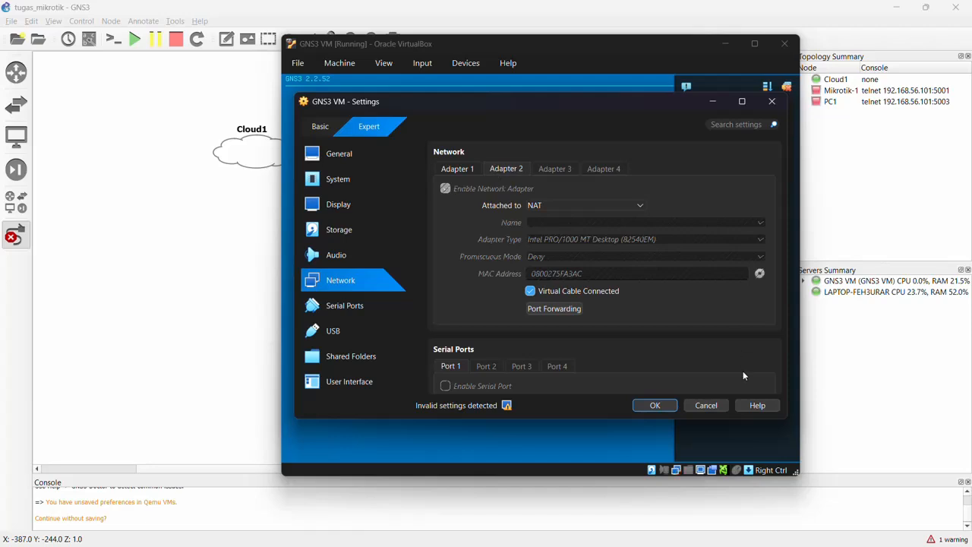
{"action": "left_click", "coordinate": [705, 405]}
Return to the GNS3 topology and link Cloud1 to the Ethernet0 port of Mikrotik-1.
{"action": "left_click", "coordinate": [279, 143]}
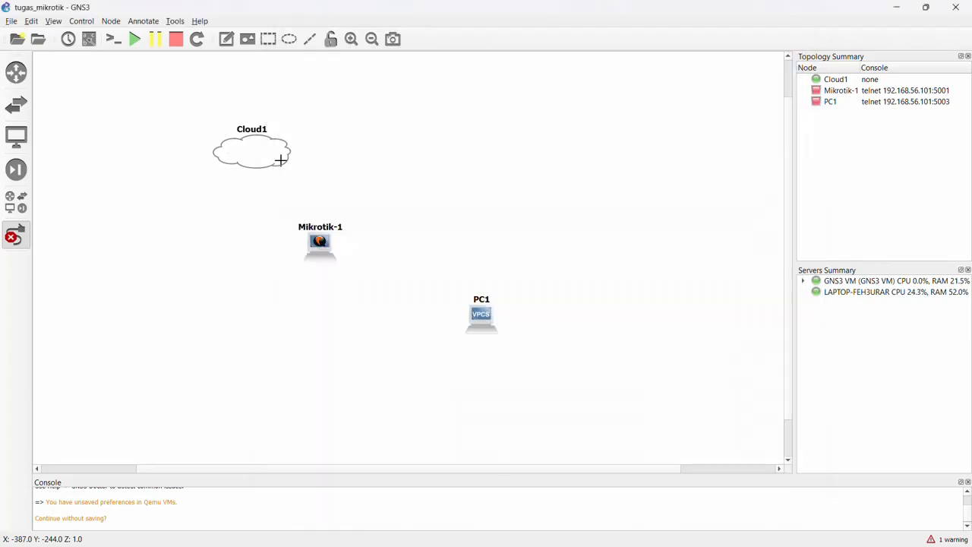
{"action": "left_click", "coordinate": [280, 159]}
{"action": "left_click", "coordinate": [279, 146]}
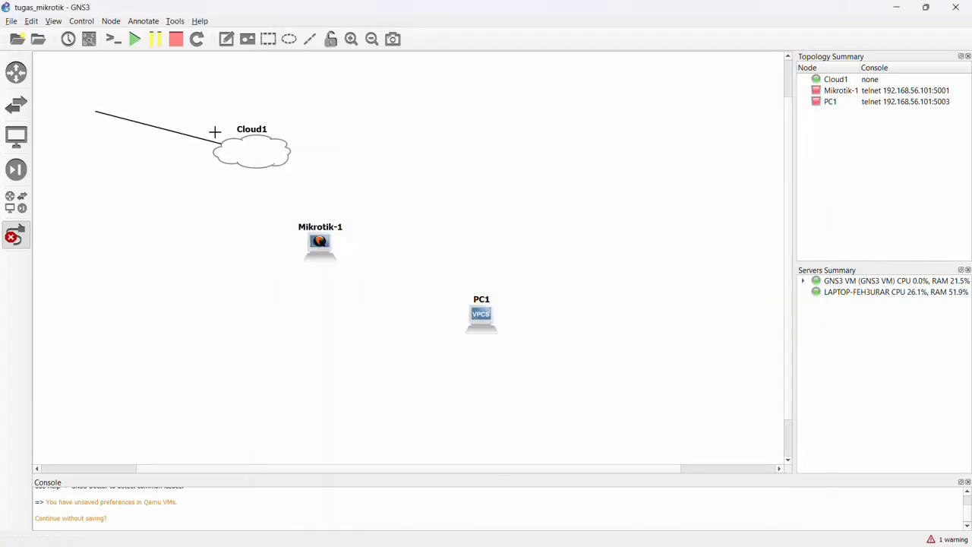
{"action": "left_click", "coordinate": [315, 258]}
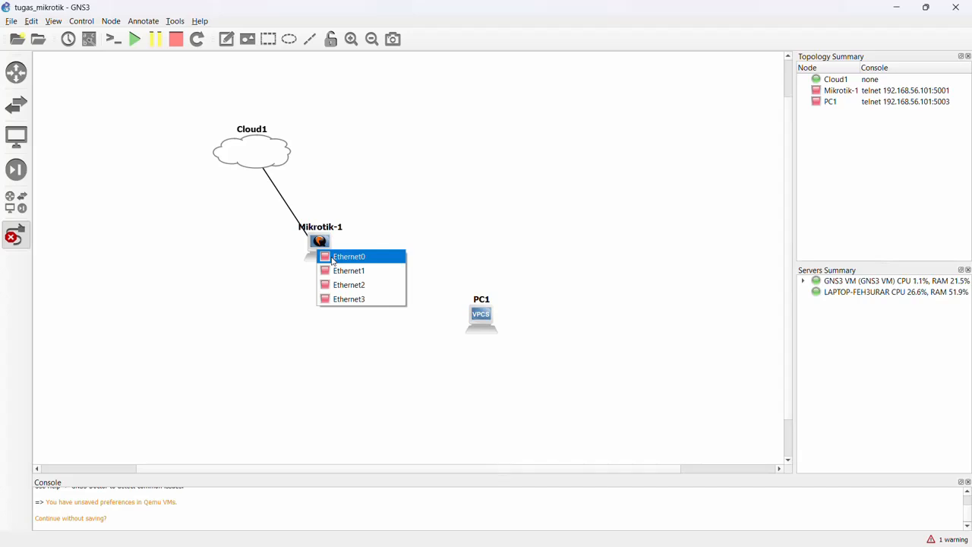
{"action": "left_click", "coordinate": [334, 257]}
Add a second link from Cloud1 to the Ethernet1 port of Mikrotik-1.
{"action": "left_click", "coordinate": [265, 152]}
{"action": "left_click", "coordinate": [288, 174]}
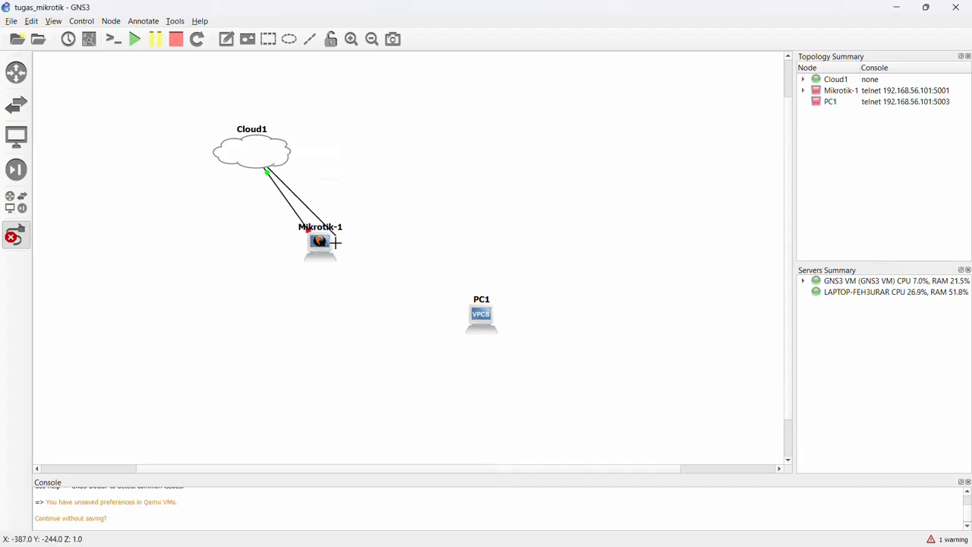
{"action": "left_click", "coordinate": [335, 242]}
{"action": "left_click", "coordinate": [349, 270]}
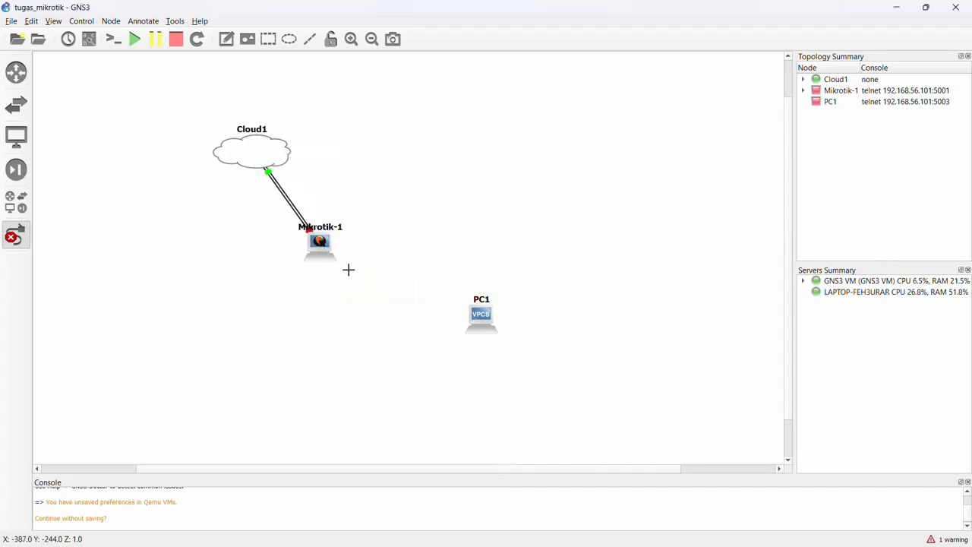
Link the Ethernet2 port of Mikrotik-1 to PC1, leave link mode, and move PC1 closer to the router.
{"action": "left_click", "coordinate": [319, 242]}
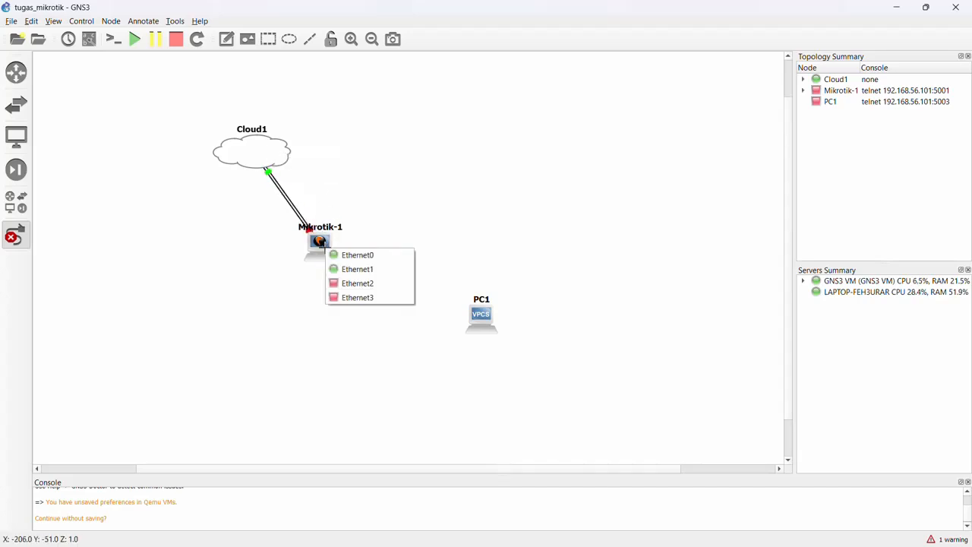
{"action": "left_click", "coordinate": [349, 283]}
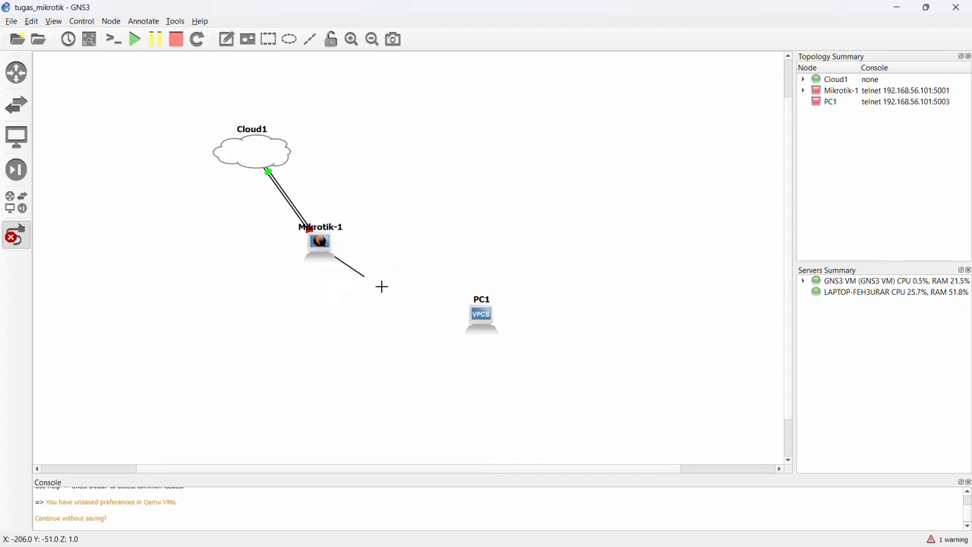
{"action": "left_click", "coordinate": [480, 319]}
{"action": "left_click", "coordinate": [487, 324]}
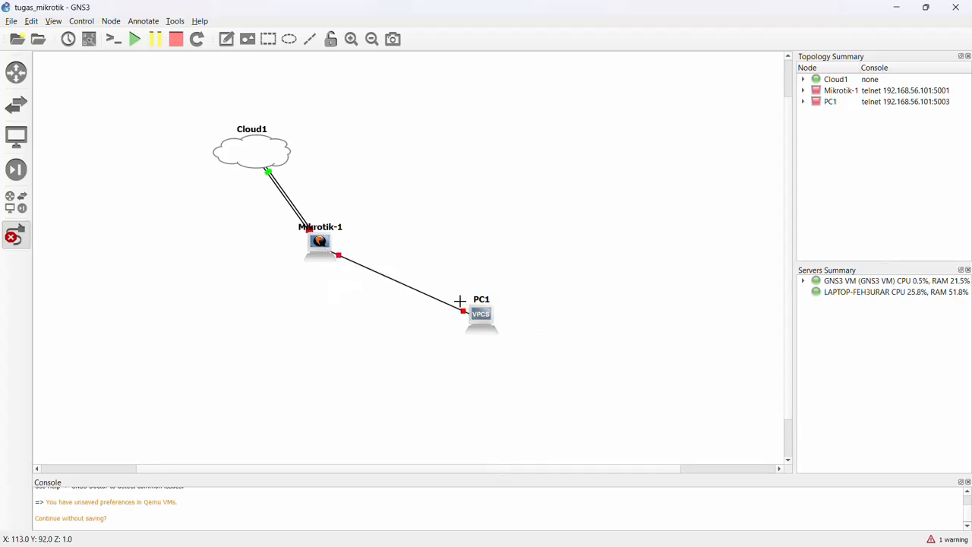
{"action": "left_click", "coordinate": [13, 245]}
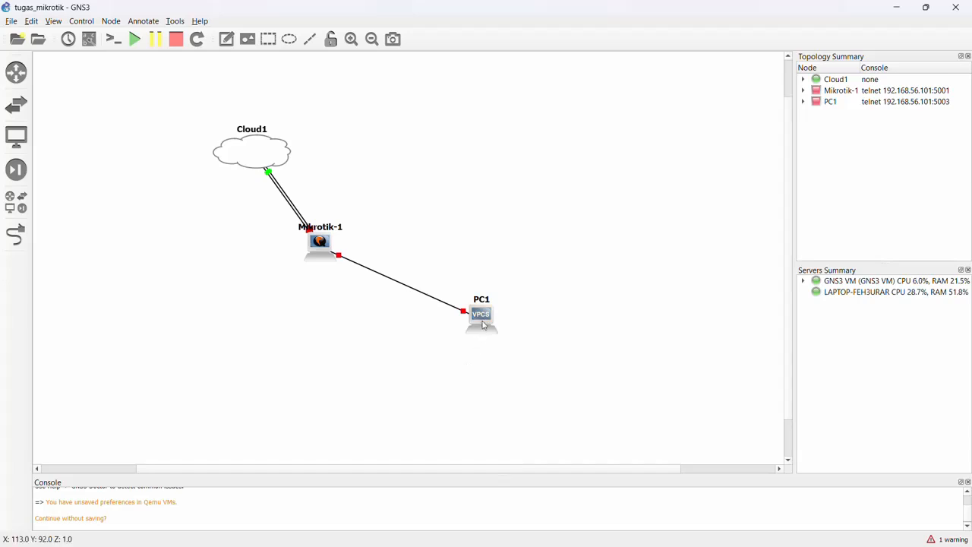
{"action": "left_click_drag", "start_coordinate": [482, 324], "coordinate": [415, 300]}
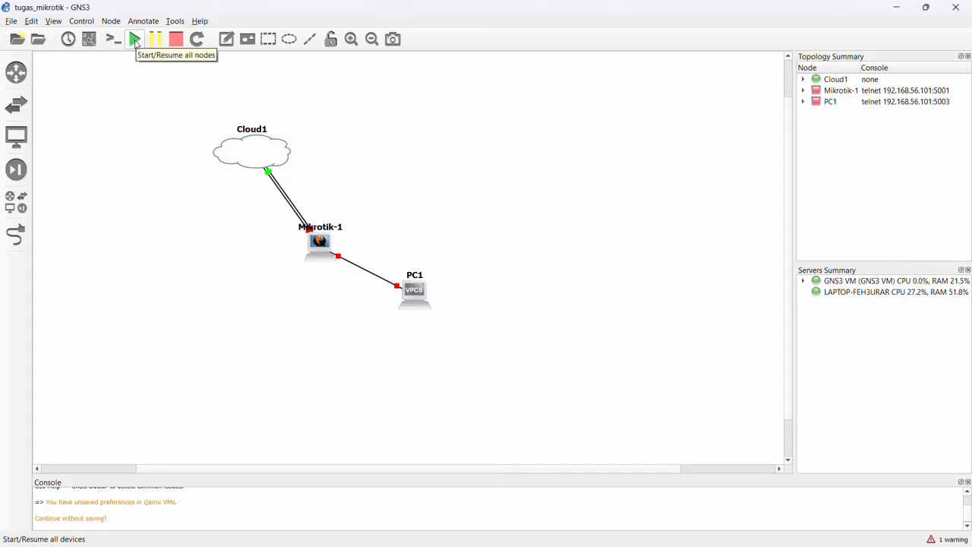
Start all nodes in the topology and shift Mikrotik-1 slightly toward Cloud1.
{"action": "left_click", "coordinate": [136, 42]}
{"action": "left_click", "coordinate": [499, 295]}
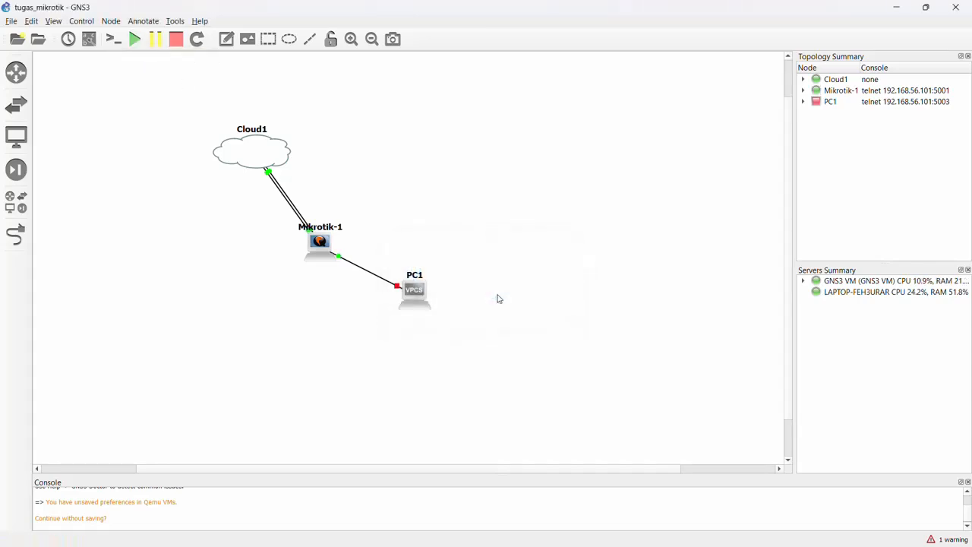
{"action": "mouse_move", "coordinate": [326, 251]}
{"action": "left_mouse_down"}
{"action": "mouse_move", "coordinate": [376, 220]}
{"action": "mouse_move", "coordinate": [315, 246]}
{"action": "left_mouse_up"}
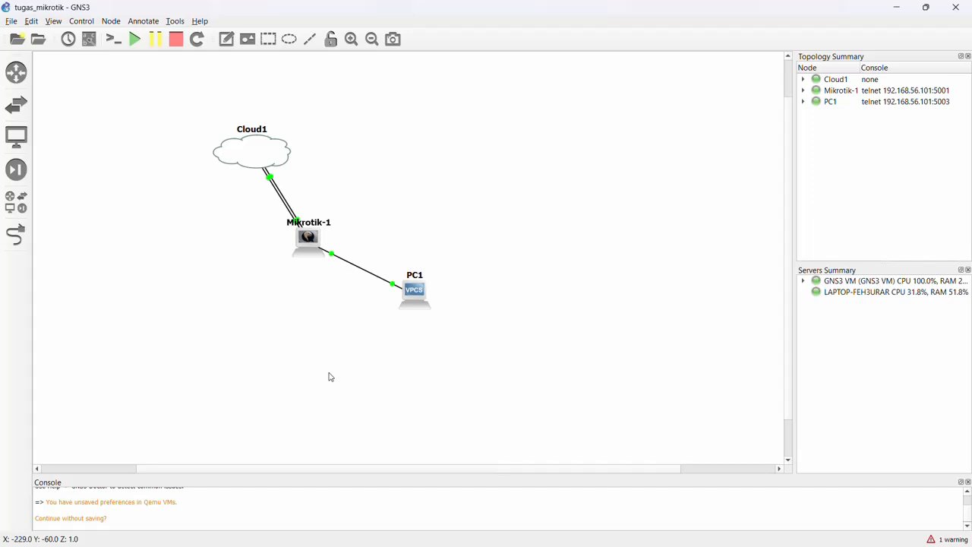
Open the Mikrotik-1 console, switch to WinBox, and refresh its neighbor list.
{"action": "double_click", "coordinate": [306, 256]}
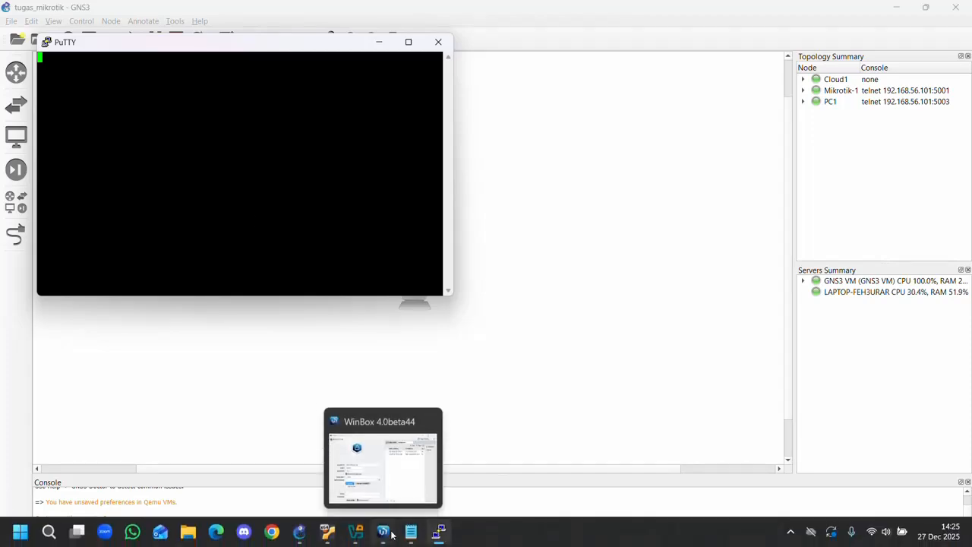
{"action": "left_click", "coordinate": [391, 535]}
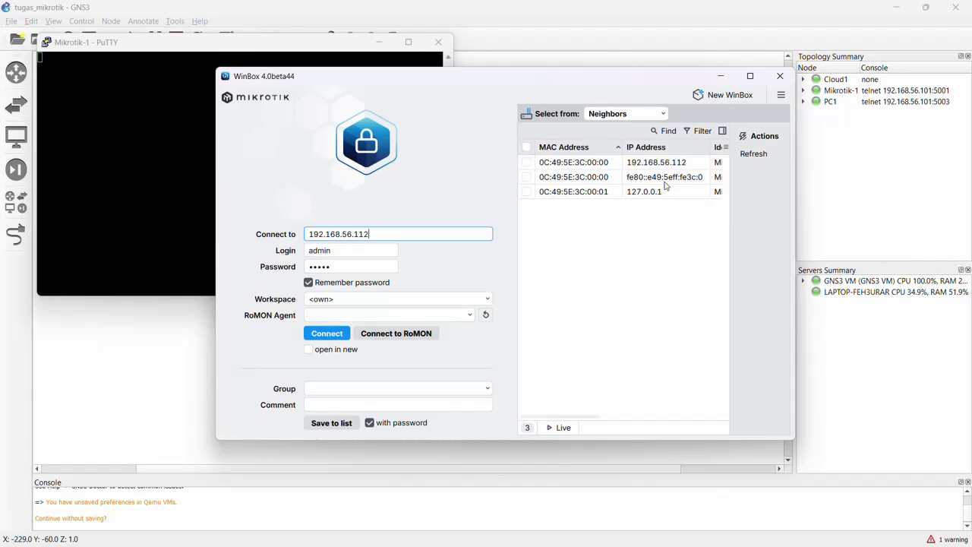
{"action": "left_click", "coordinate": [758, 157]}
{"action": "left_click_drag", "start_coordinate": [327, 88], "coordinate": [458, 97]}
Close the blank Mikrotik-1 console session and reopen the console from the topology.
{"action": "left_click", "coordinate": [135, 43]}
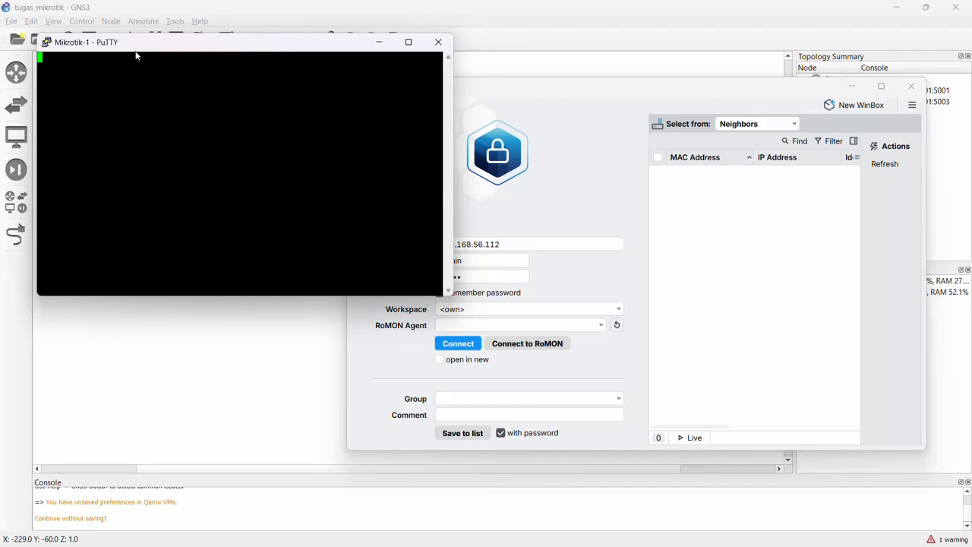
{"action": "left_click_drag", "start_coordinate": [137, 56], "coordinate": [151, 84]}
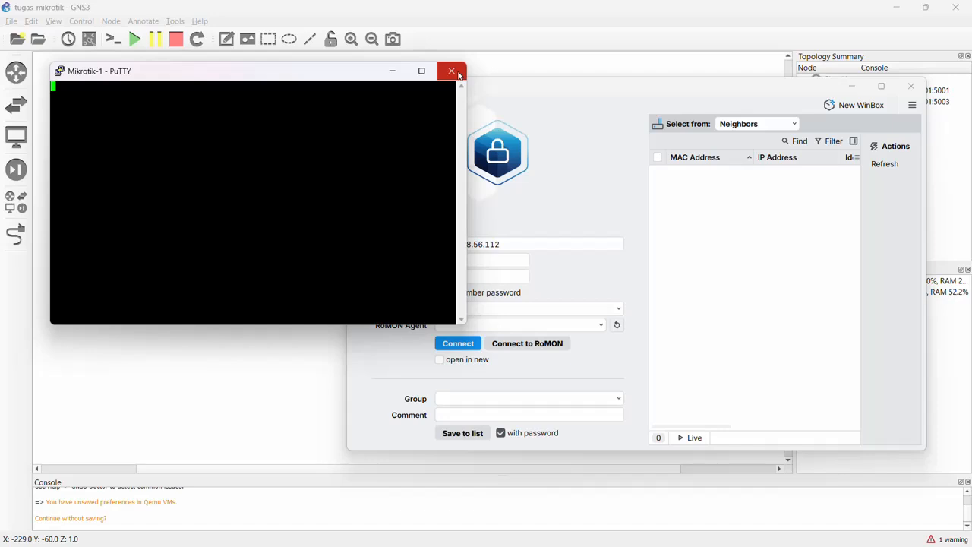
{"action": "left_click", "coordinate": [487, 38]}
{"action": "left_click", "coordinate": [439, 532]}
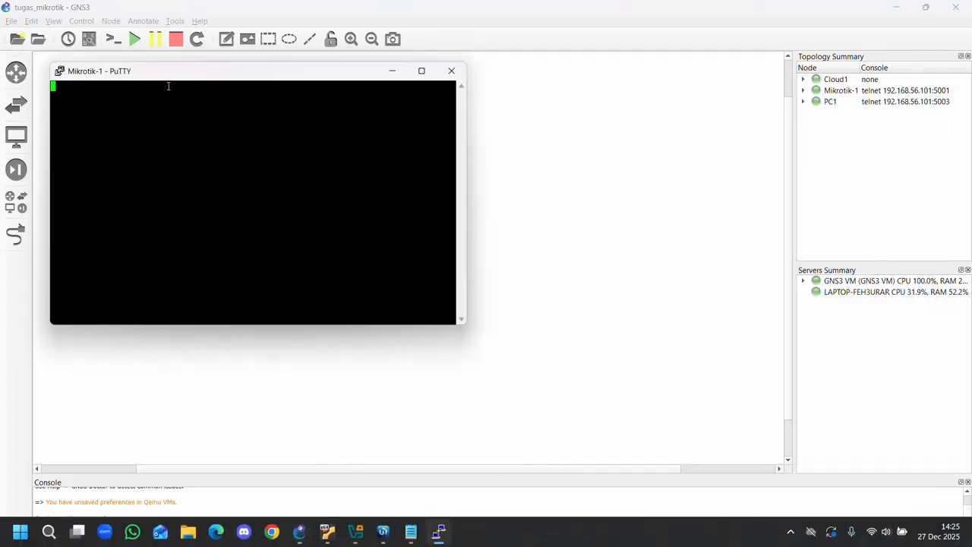
{"action": "left_click", "coordinate": [451, 71]}
{"action": "left_click", "coordinate": [496, 328]}
{"action": "double_click", "coordinate": [307, 238]}
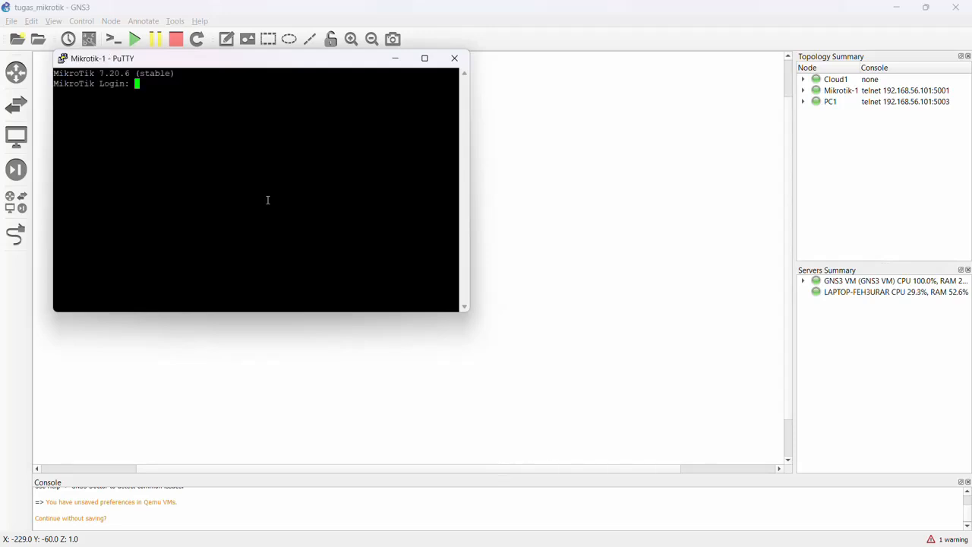
Log in to the router console as admin with the password left empty and decline viewing the software license.
{"action": "type", "text": "admin"}
{"action": "key", "text": "Return"}
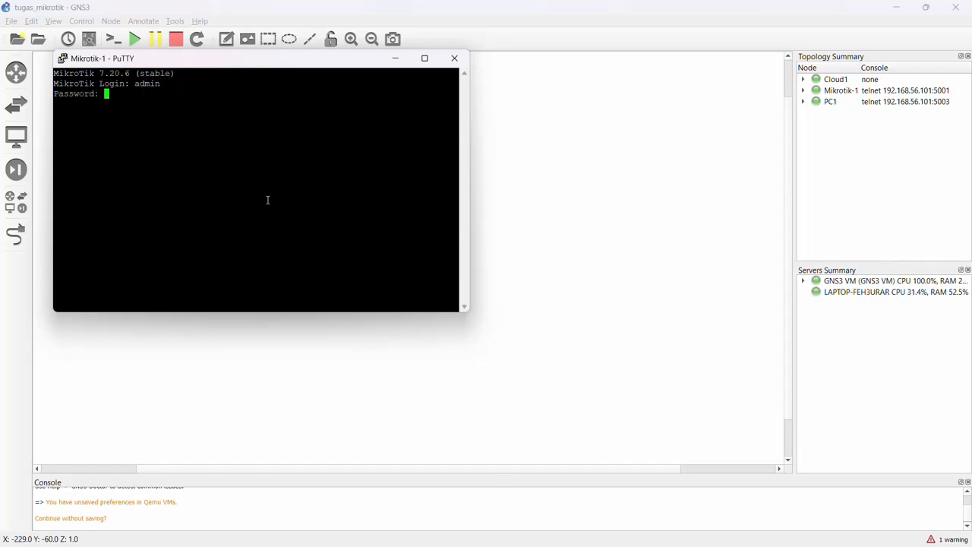
{"action": "key", "text": "Return"}
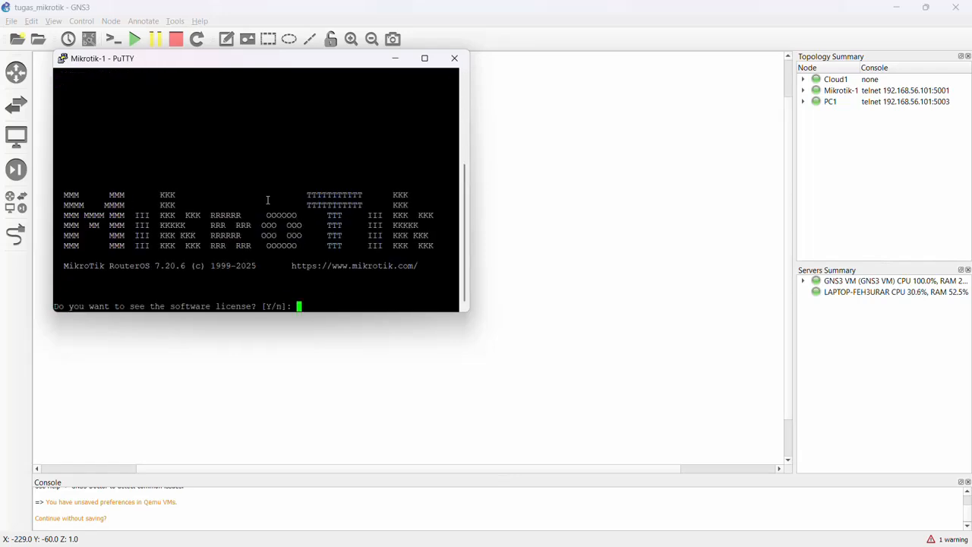
{"action": "type", "text": "n"}
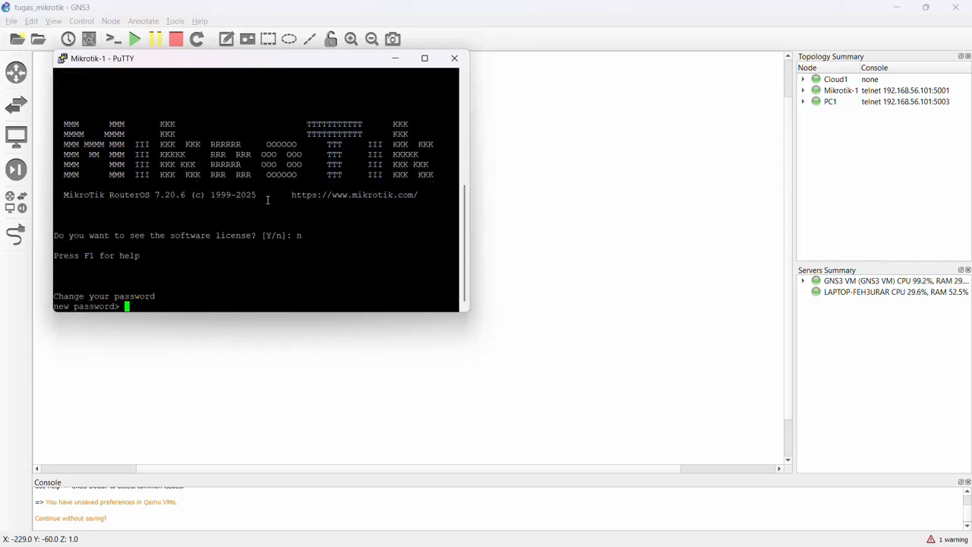
{"action": "type", "text": "admin"}
Enter and repeat a new password for the router's admin account.
{"action": "key", "text": "Return"}
{"action": "type", "text": "admin"}
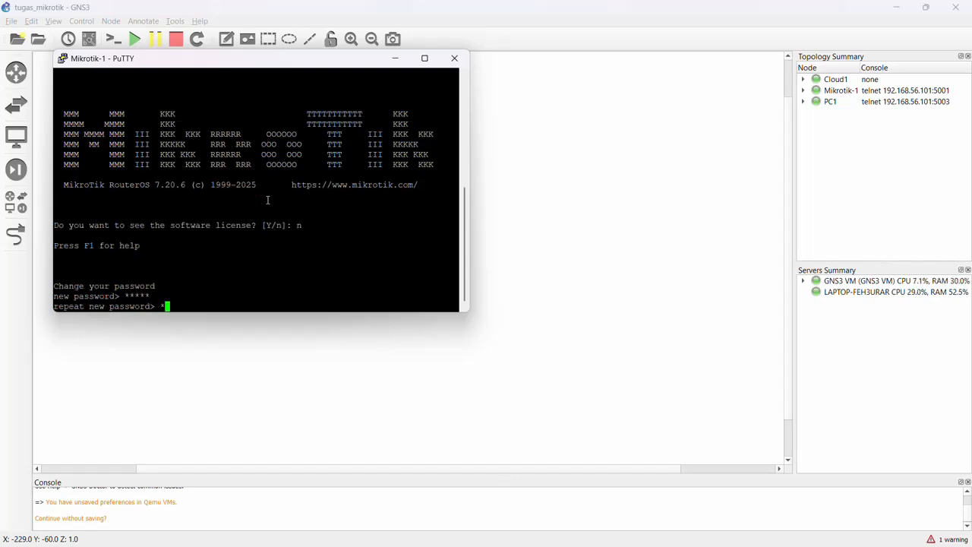
{"action": "key", "text": "Return"}
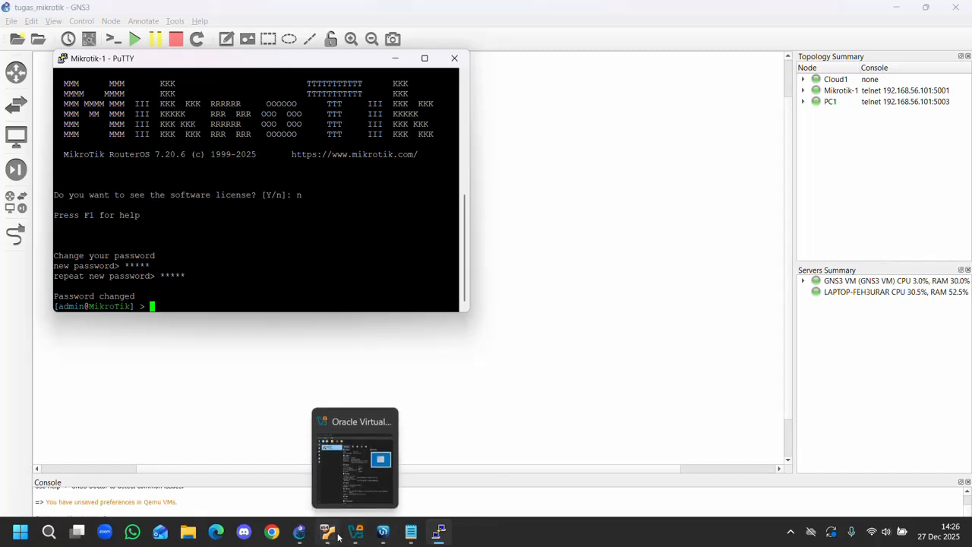
Switch to WinBox, select the neighbor 192.168.56.113, and connect to it with the saved admin login.
{"action": "left_click", "coordinate": [383, 532]}
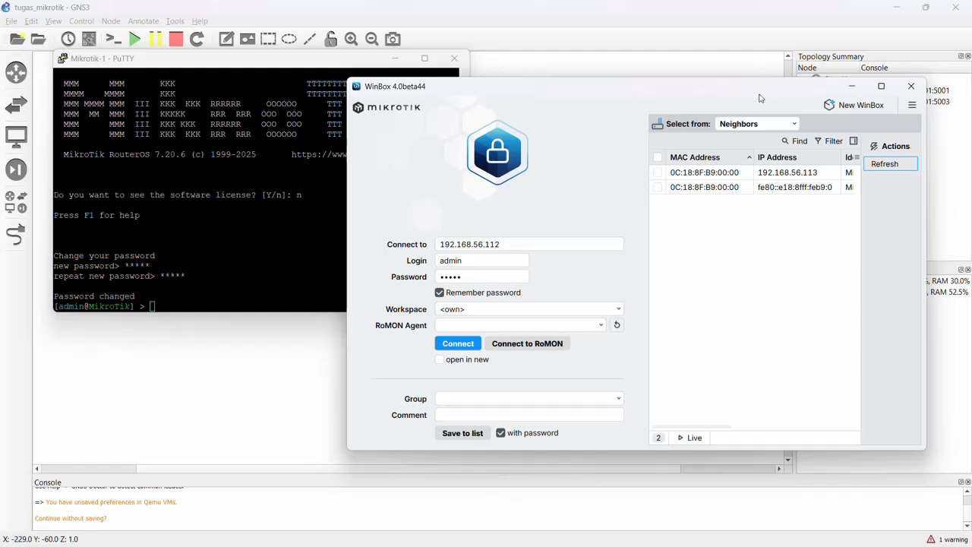
{"action": "left_click_drag", "start_coordinate": [762, 96], "coordinate": [618, 89]}
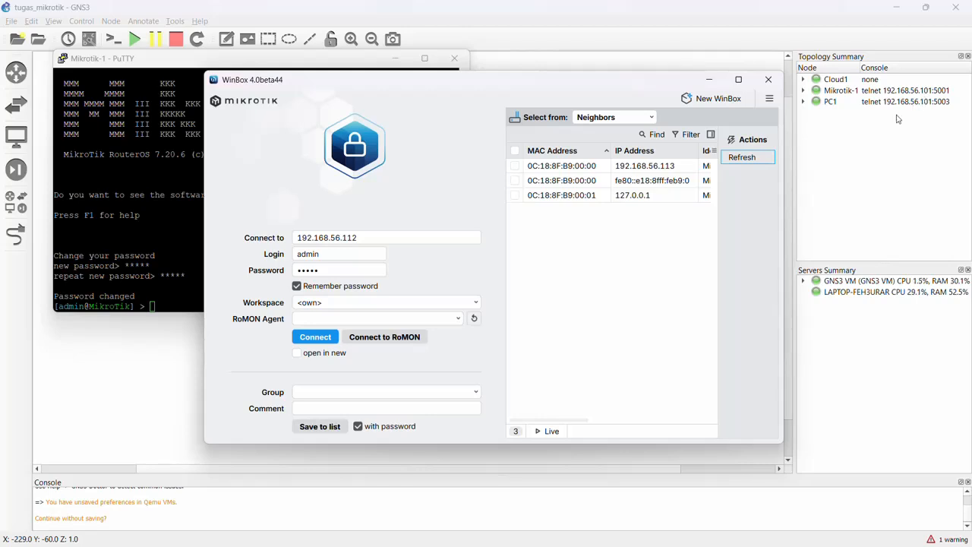
{"action": "left_click", "coordinate": [670, 170]}
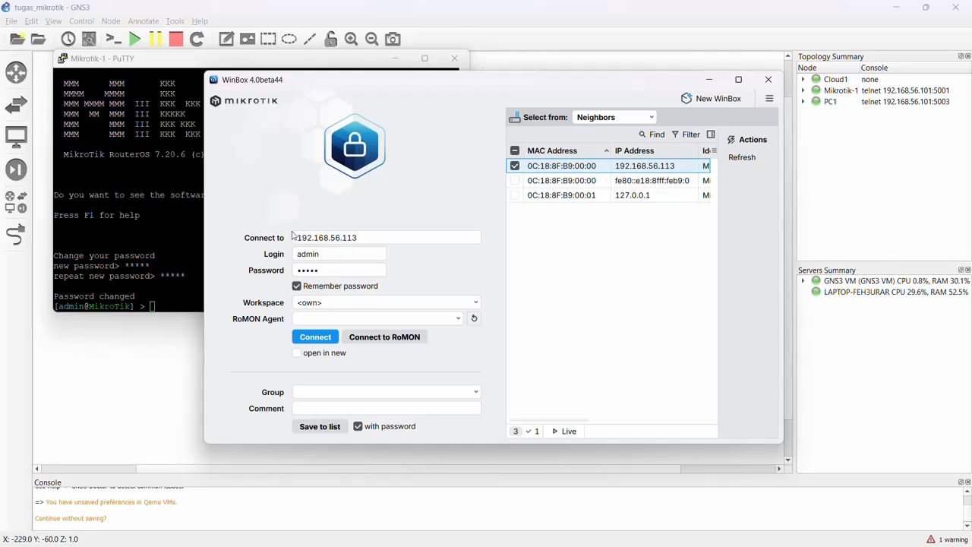
{"action": "left_click", "coordinate": [313, 343]}
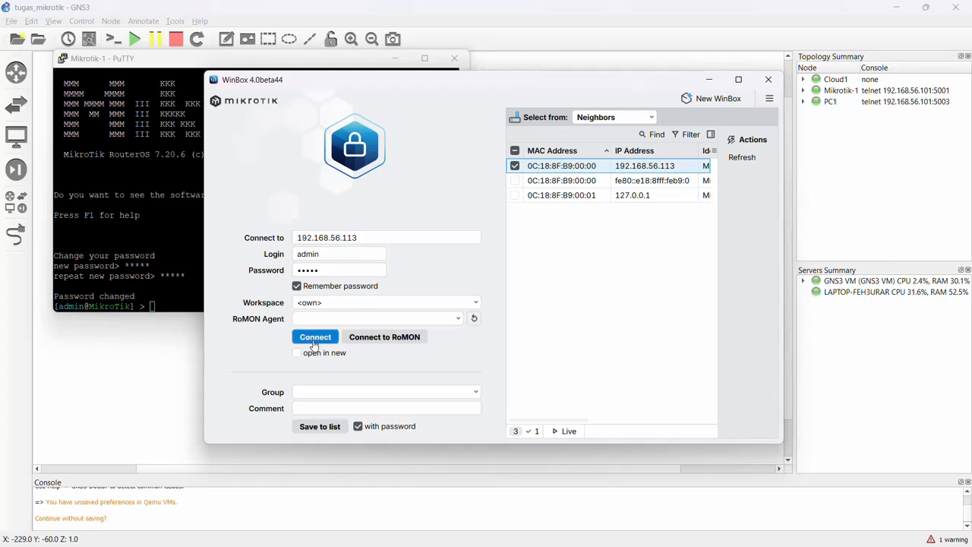
{"action": "left_click", "coordinate": [319, 342]}
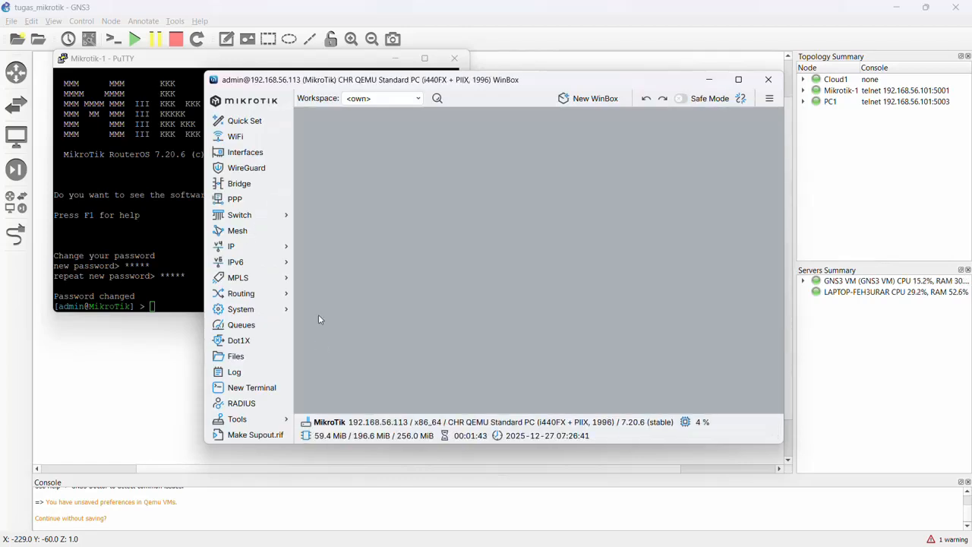
Open the router's IP address list and its interface list to examine the assigned address and Ethernet ports.
{"action": "left_click", "coordinate": [272, 256]}
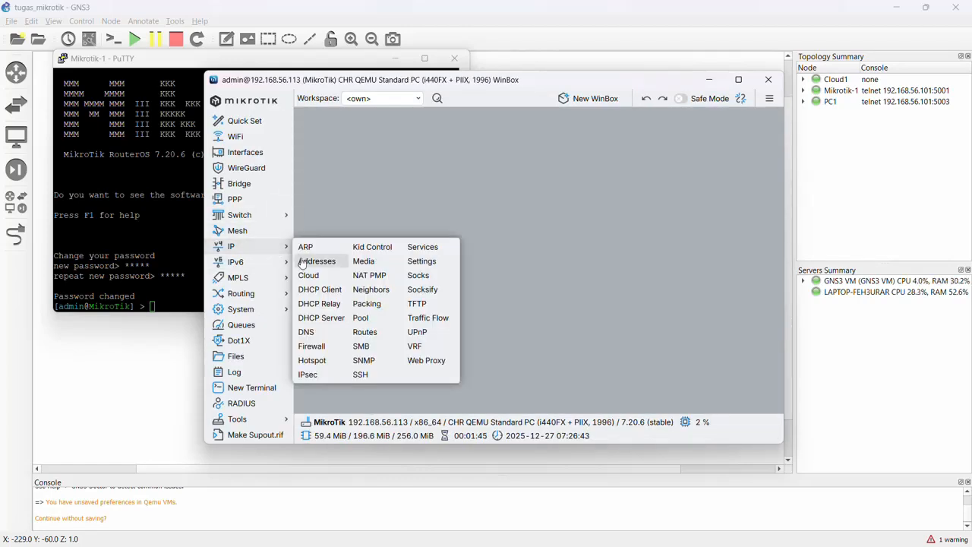
{"action": "left_click", "coordinate": [303, 262]}
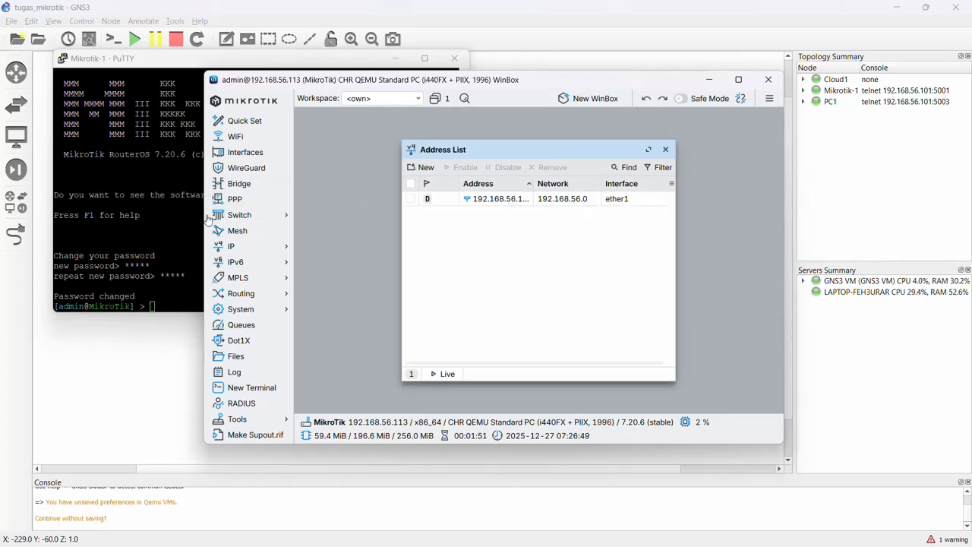
{"action": "left_click", "coordinate": [254, 153]}
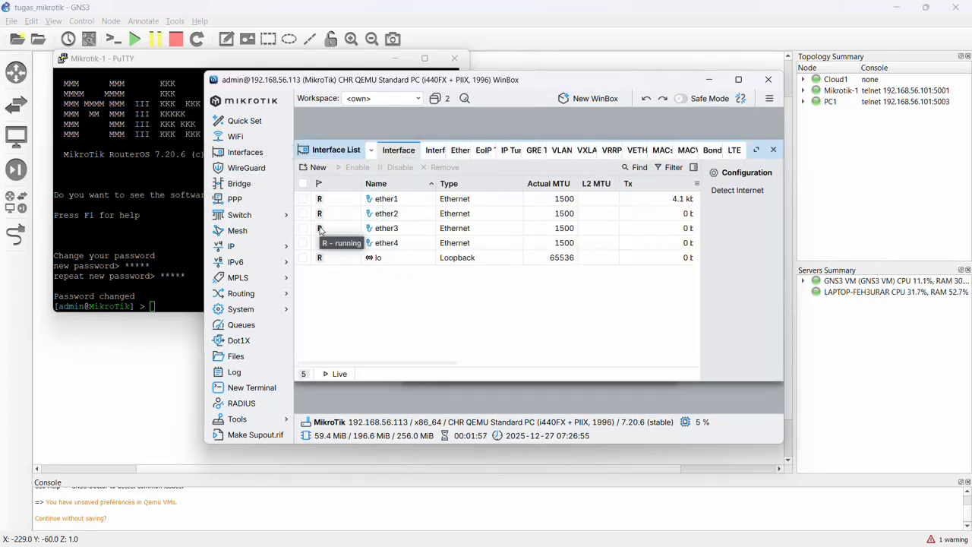
Rename the ether1 interface to ether1VBoxHos and save the change.
{"action": "double_click", "coordinate": [409, 200]}
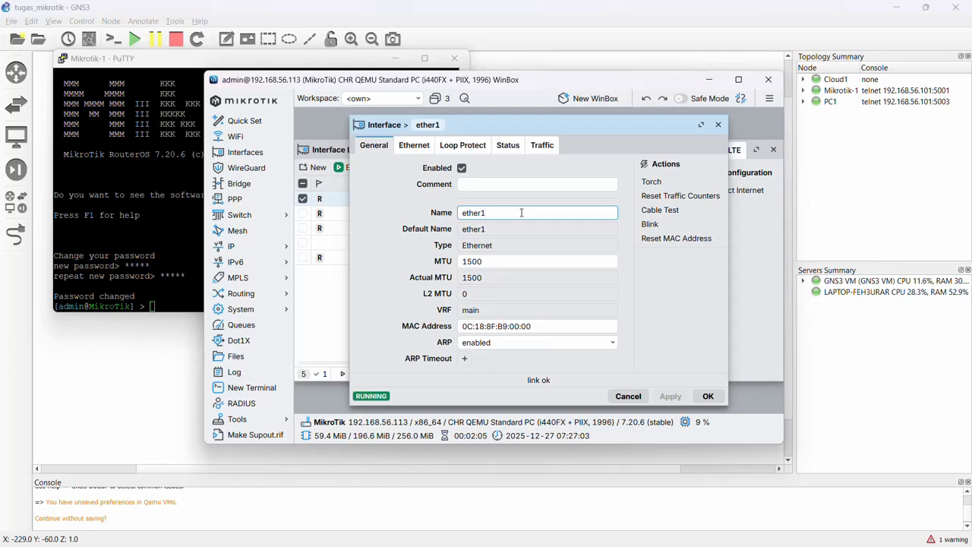
{"action": "type", "text": "VBox"}
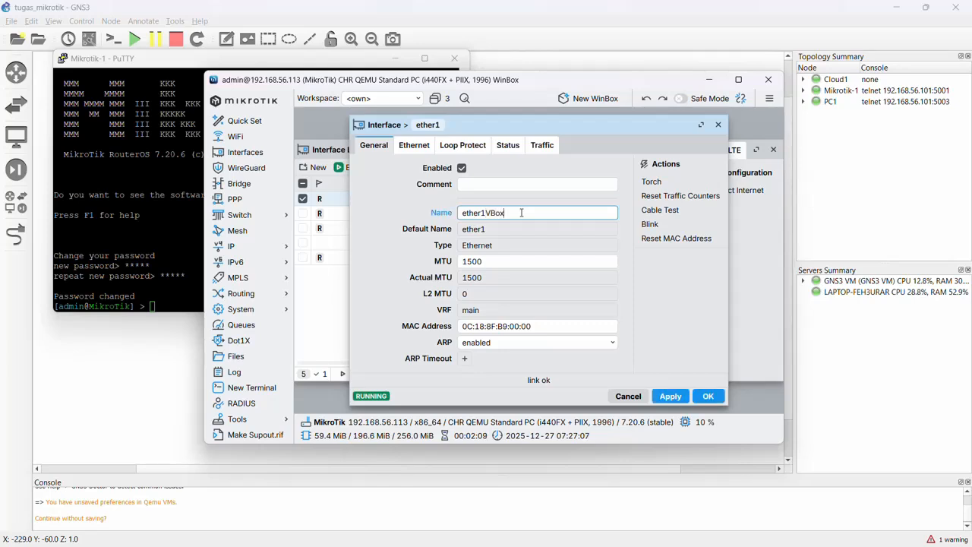
{"action": "type", "text": "Host"}
{"action": "left_click", "coordinate": [708, 395]}
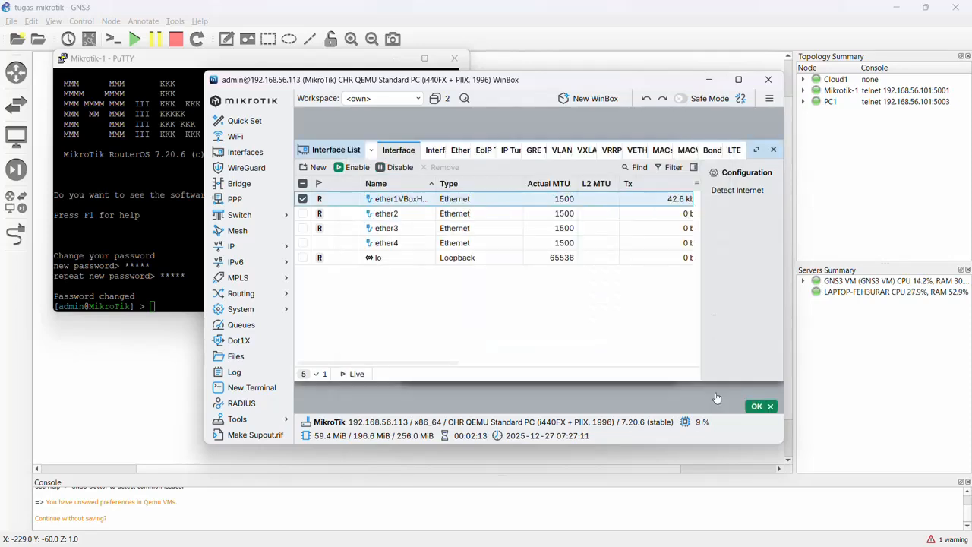
Rename the ether2 interface to ether2VBoxNAT and save the change.
{"action": "double_click", "coordinate": [424, 218]}
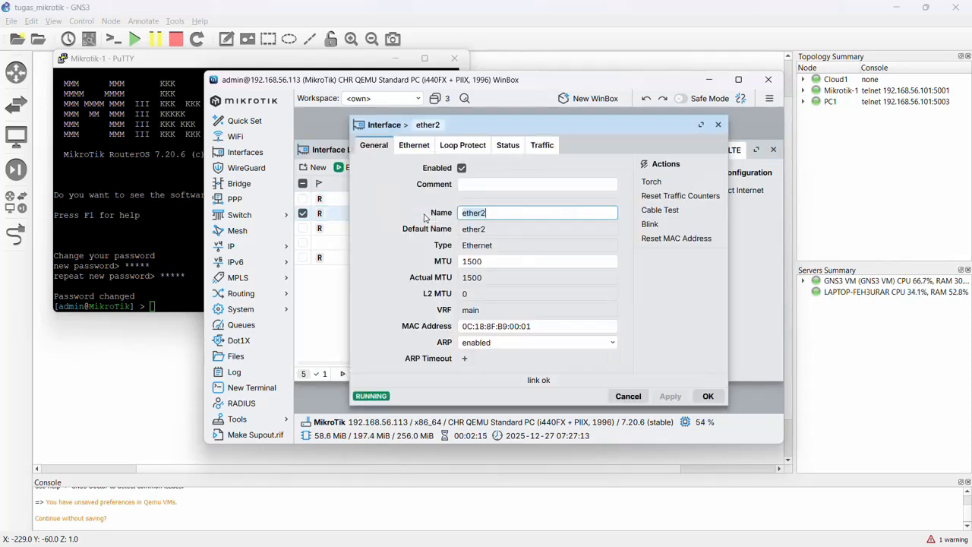
{"action": "left_click", "coordinate": [510, 213]}
{"action": "type", "text": "VBox"}
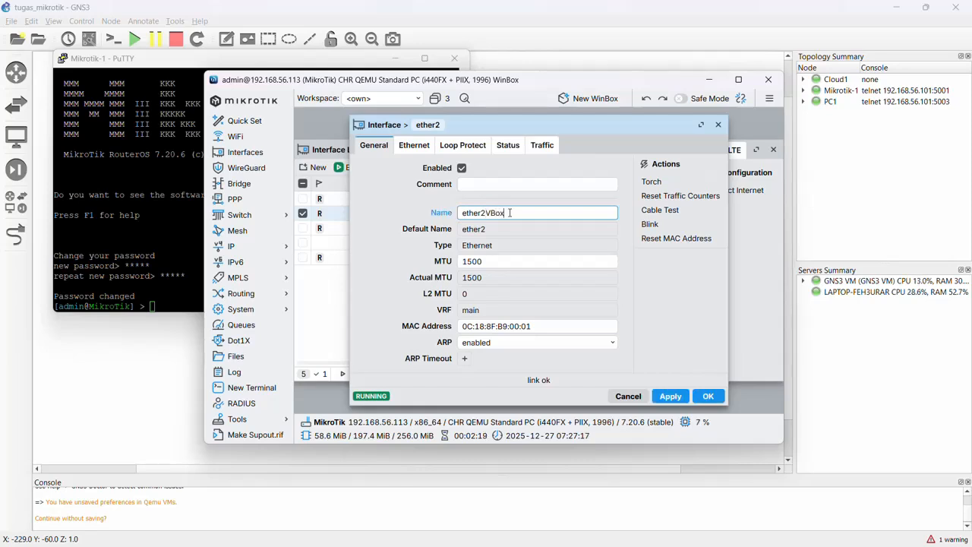
{"action": "type", "text": "NAT"}
{"action": "left_click", "coordinate": [708, 396]}
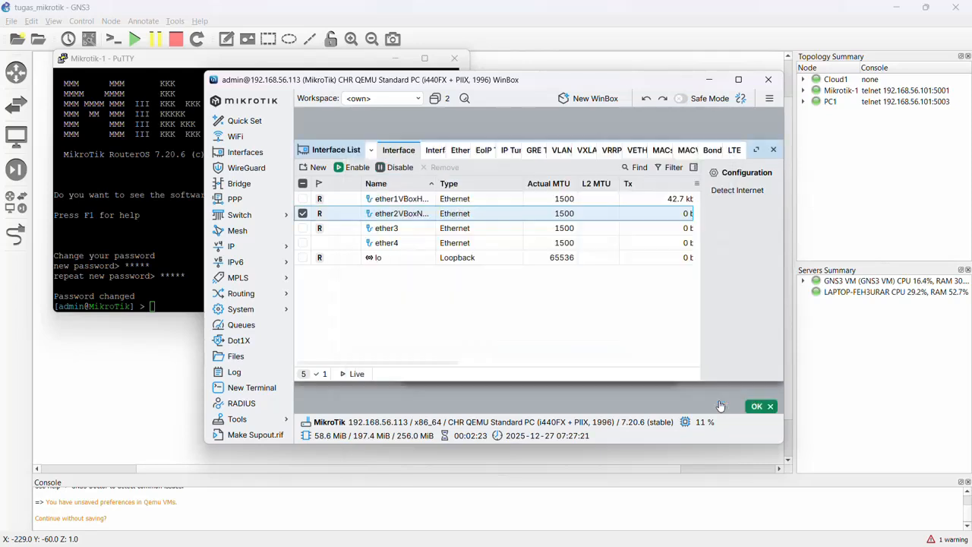
Rename the ether3 interface to ether3VPCS and save the change.
{"action": "double_click", "coordinate": [412, 229]}
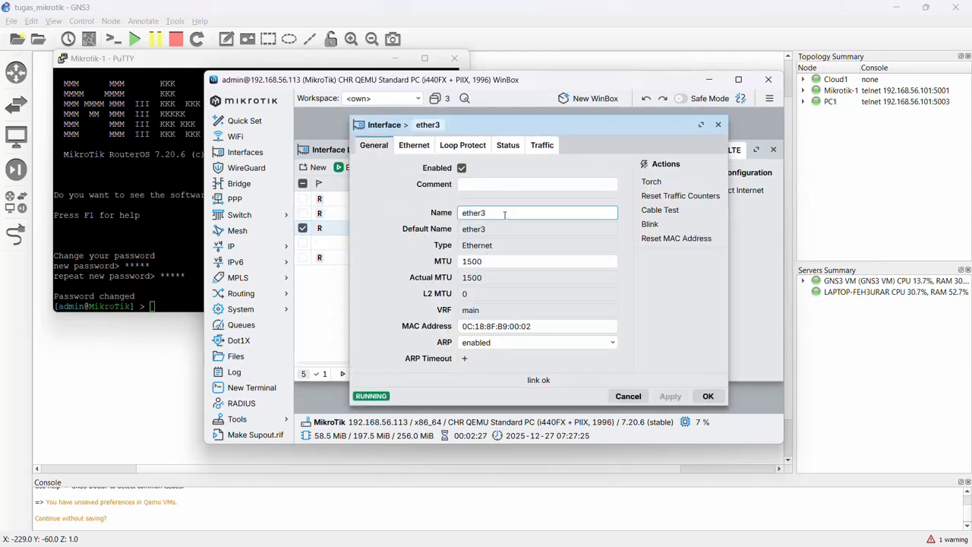
{"action": "type", "text": "VPC"}
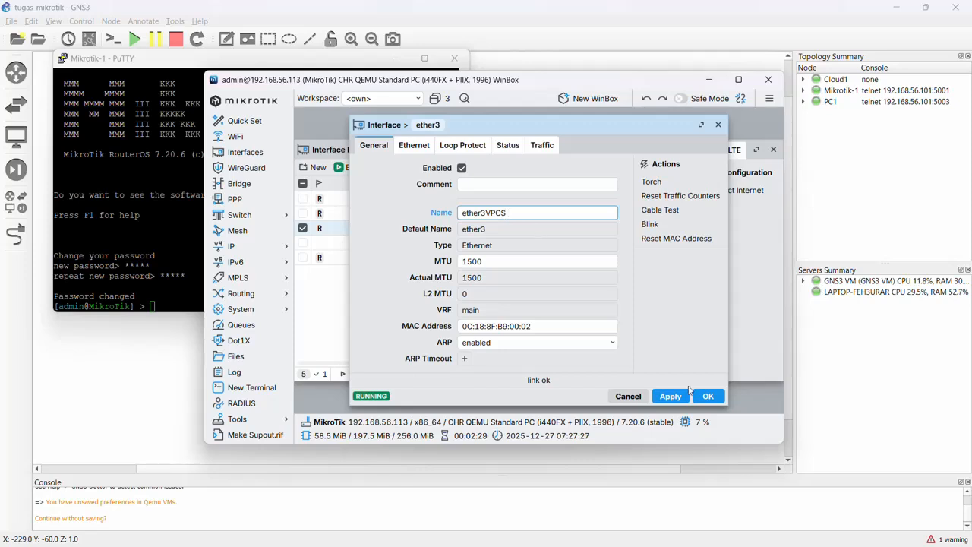
{"action": "type", "text": "S"}
{"action": "left_click", "coordinate": [708, 395]}
Switch to GNS3 to check the link between Mikrotik-1 and PC1, and return to the WinBox session.
{"action": "left_click", "coordinate": [472, 14]}
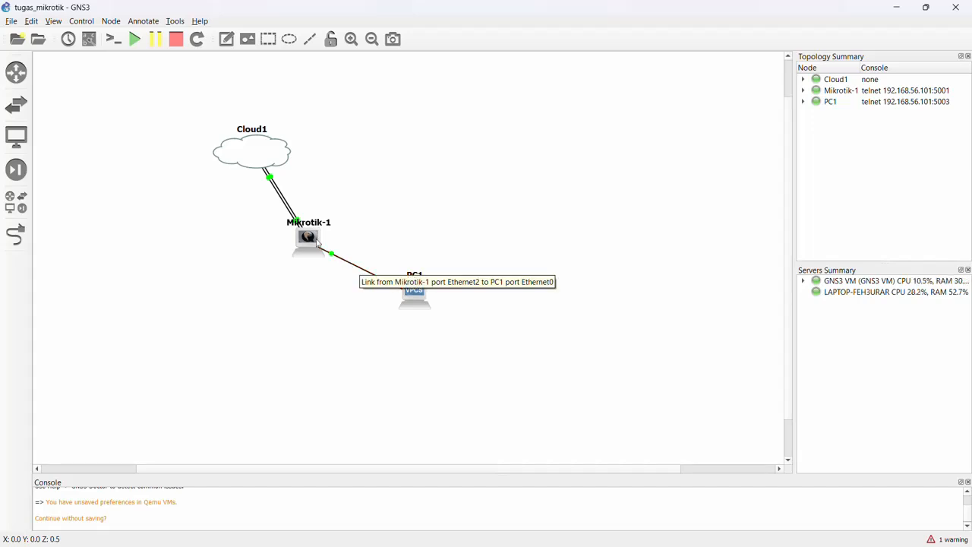
{"action": "mouse_move", "coordinate": [452, 516]}
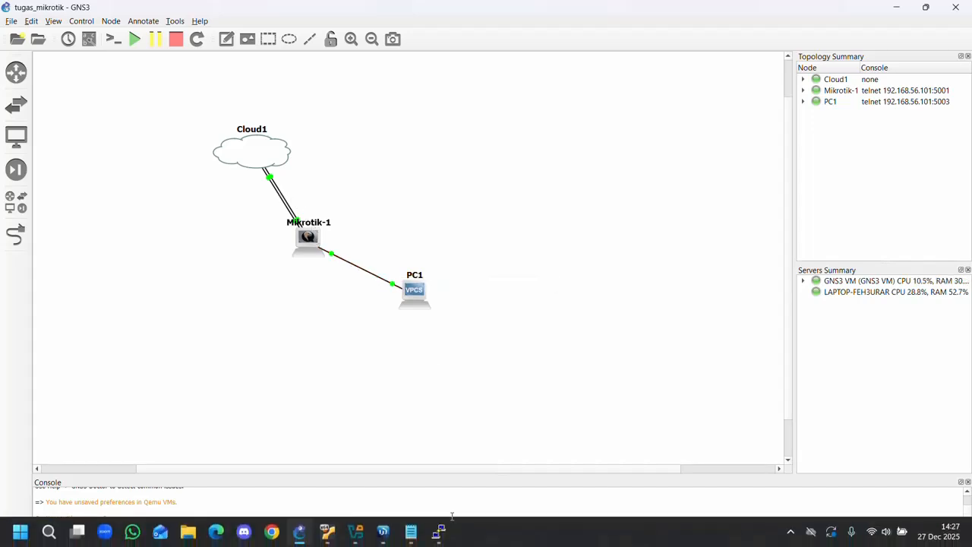
{"action": "left_click", "coordinate": [383, 531]}
{"action": "left_click_drag", "start_coordinate": [445, 84], "coordinate": [446, 64]}
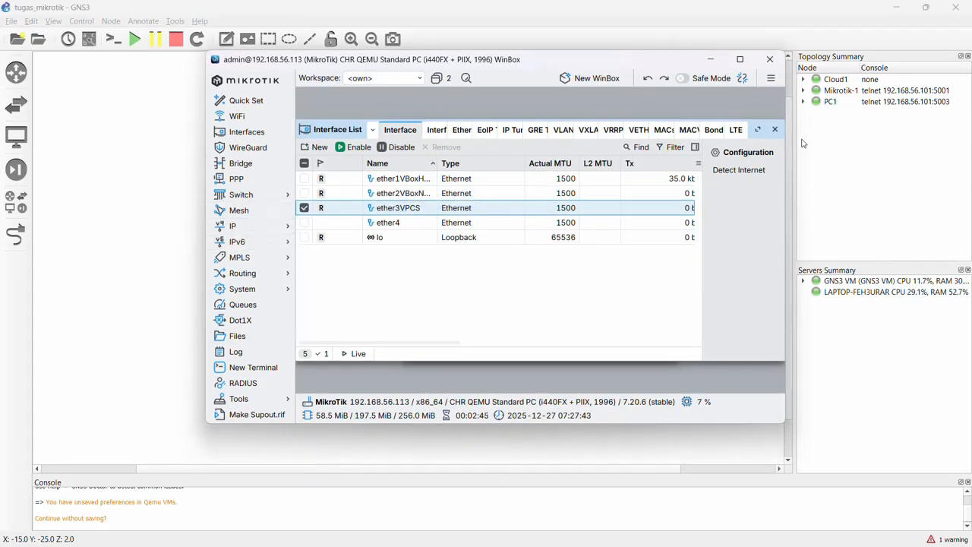
Close the router's interface list and its IP address list.
{"action": "left_click", "coordinate": [770, 129]}
{"action": "left_click_drag", "start_coordinate": [451, 135], "coordinate": [395, 138]}
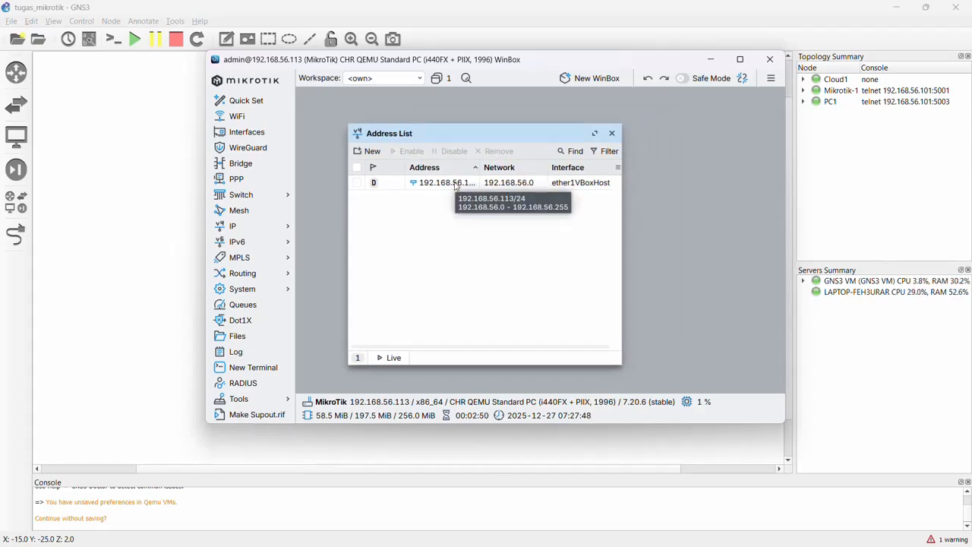
{"action": "left_click", "coordinate": [611, 133]}
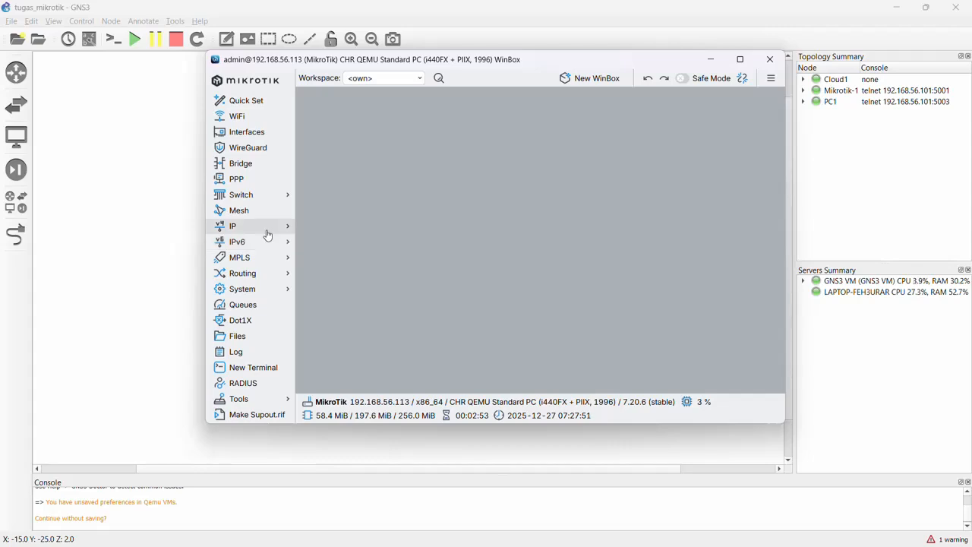
Add a DHCP client on the ether2VBoxNAT interface and close the DHCP client list.
{"action": "mouse_move", "coordinate": [268, 231]}
{"action": "left_click", "coordinate": [328, 276]}
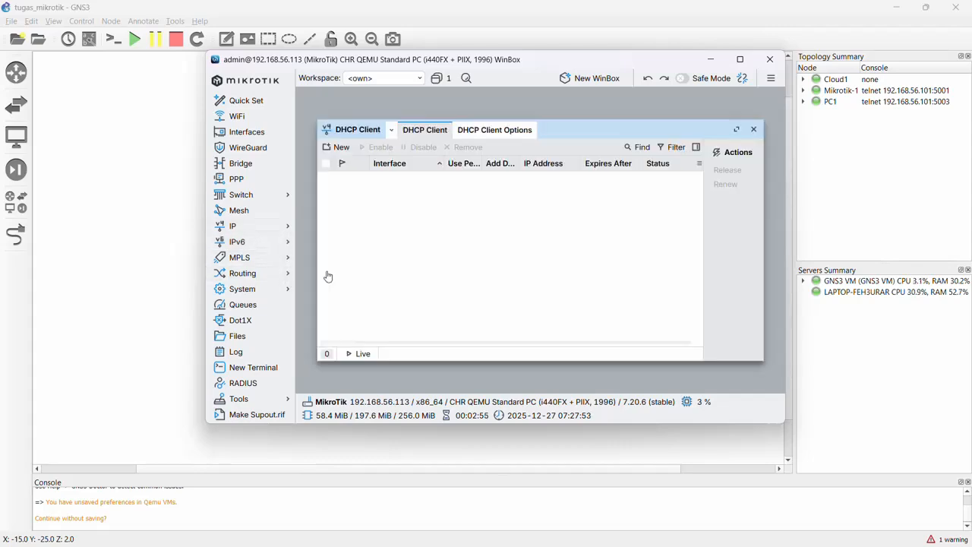
{"action": "left_click", "coordinate": [338, 147]}
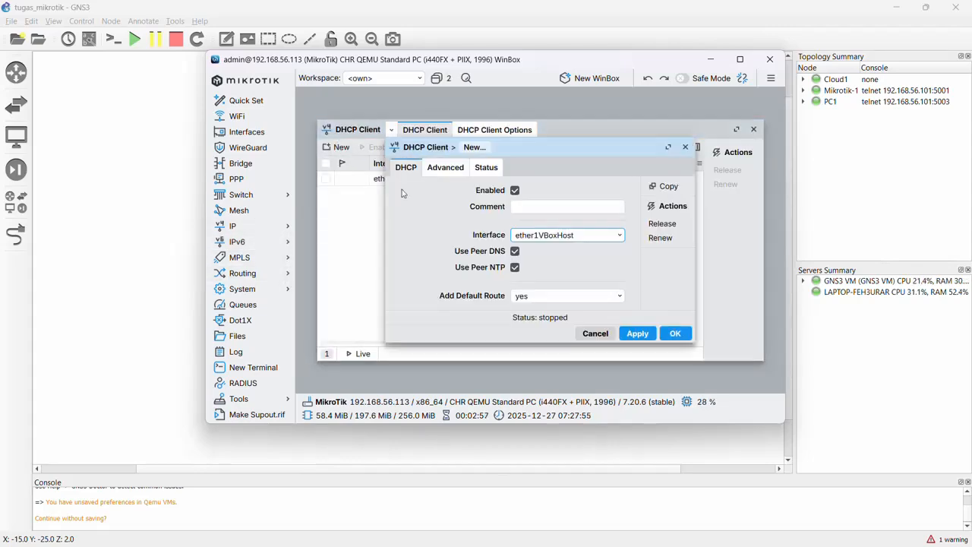
{"action": "left_click", "coordinate": [586, 235]}
{"action": "left_click", "coordinate": [563, 265]}
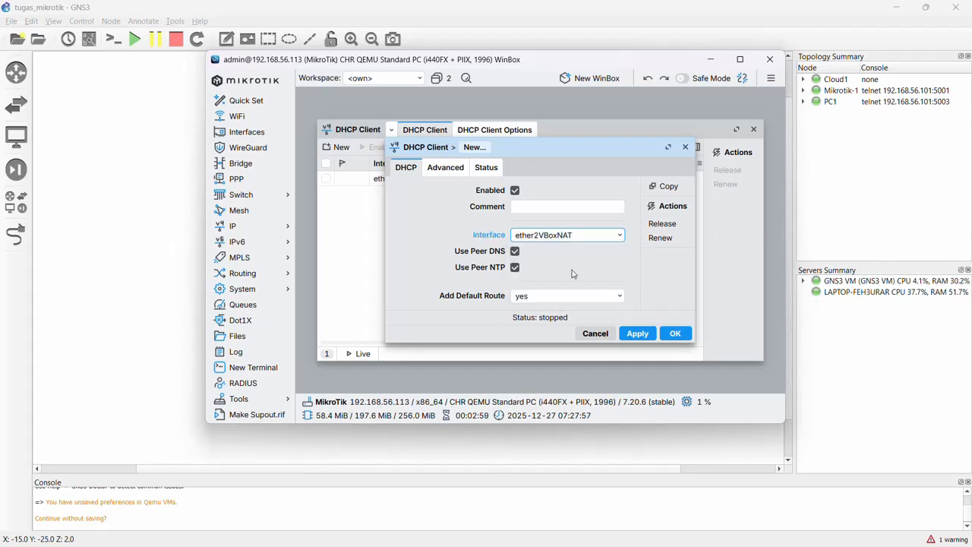
{"action": "left_click", "coordinate": [675, 334]}
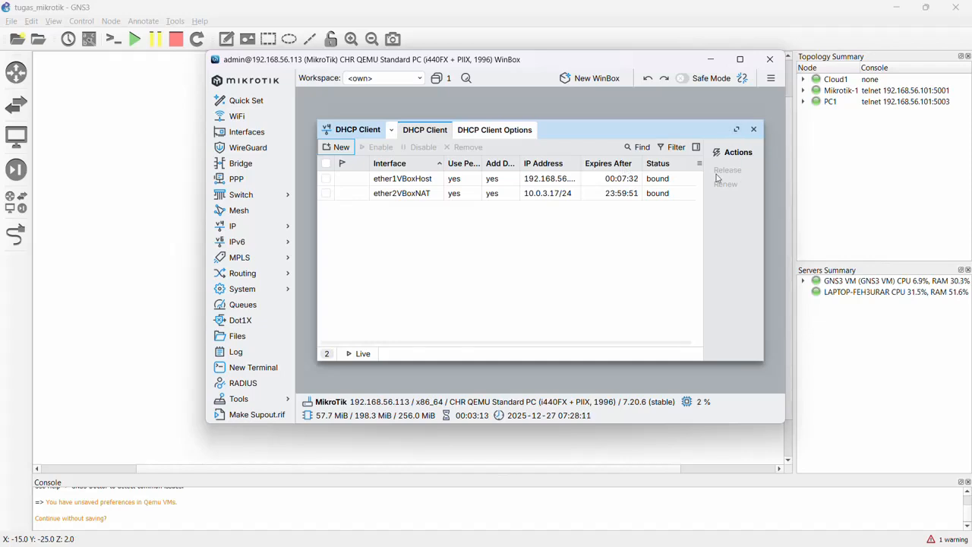
{"action": "left_click", "coordinate": [754, 129]}
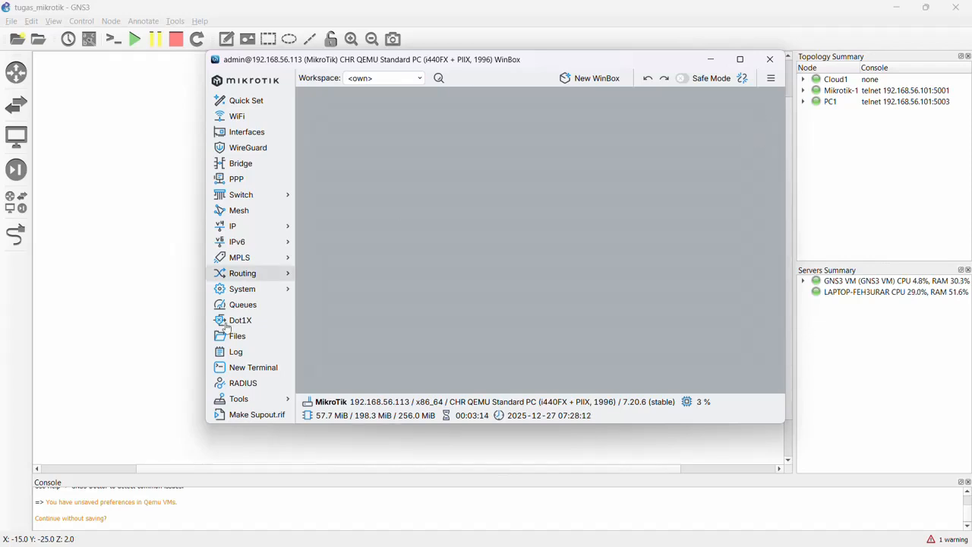
Ping 8.8.8.8 from the router to test its internet connection, and close the ping tool.
{"action": "left_click", "coordinate": [262, 401]}
{"action": "left_click", "coordinate": [308, 412]}
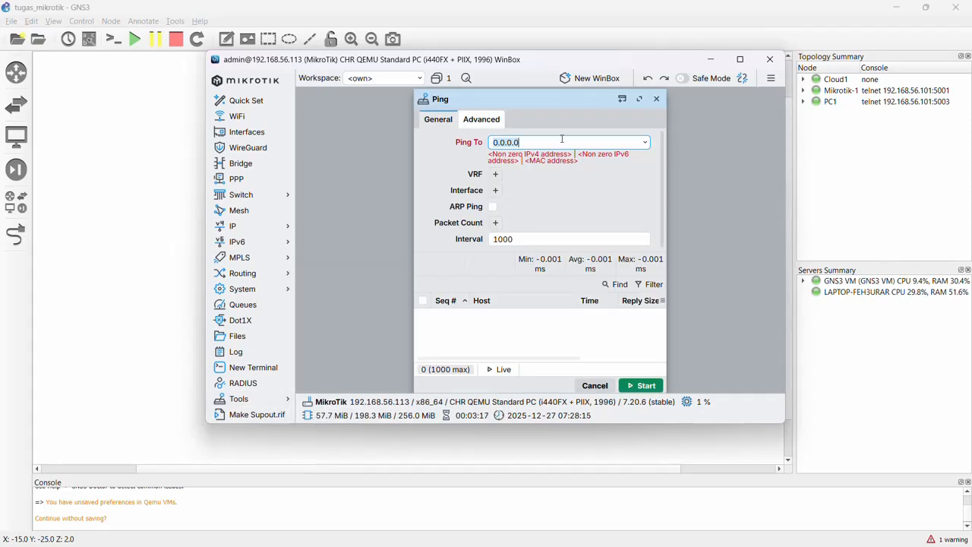
{"action": "type", "text": "8.8.8"}
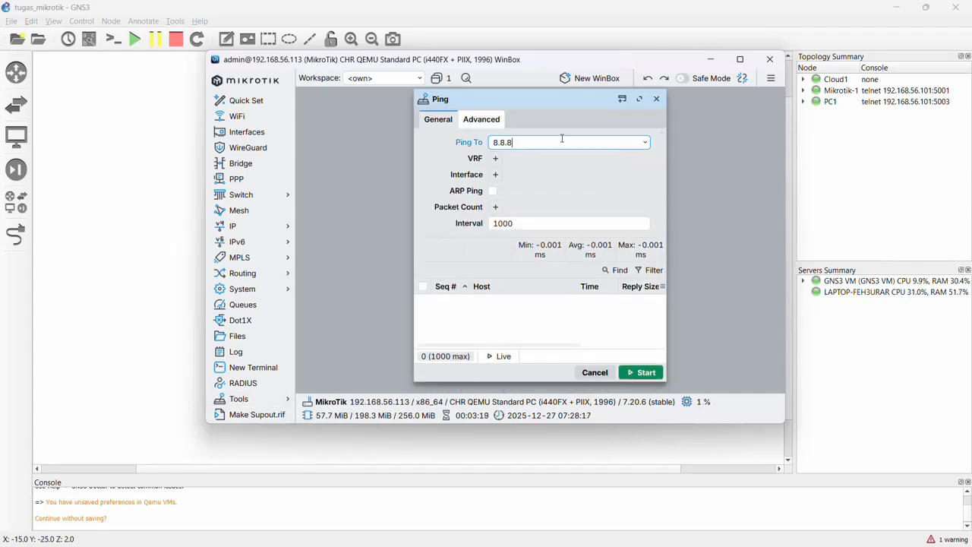
{"action": "type", "text": ".8"}
{"action": "left_click", "coordinate": [643, 374]}
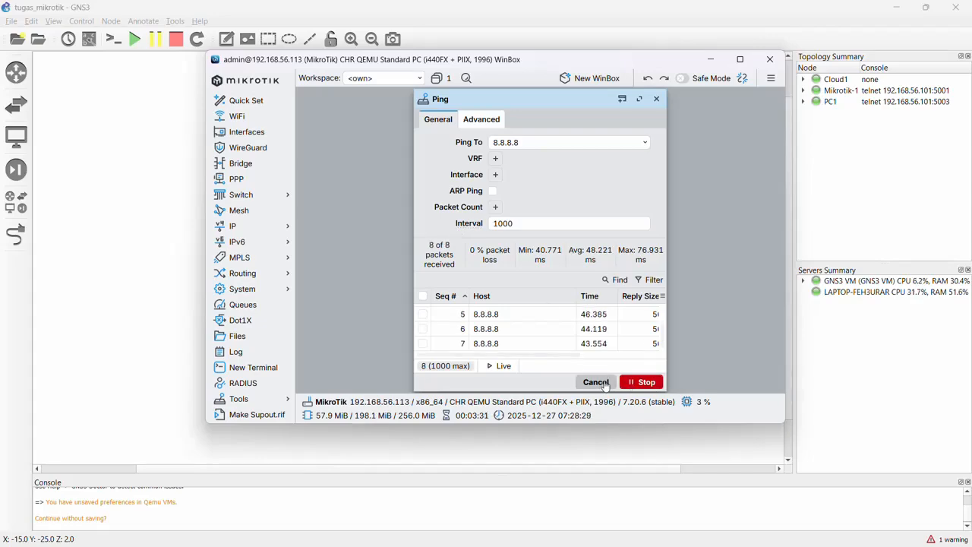
{"action": "left_click", "coordinate": [596, 382]}
Create a new entry in the router's IP address list with the address 192.168.100.1/24.
{"action": "mouse_move", "coordinate": [507, 67]}
{"action": "left_mouse_down"}
{"action": "mouse_move", "coordinate": [578, 126]}
{"action": "mouse_move", "coordinate": [647, 349]}
{"action": "mouse_move", "coordinate": [494, 335]}
{"action": "mouse_move", "coordinate": [392, 289]}
{"action": "mouse_move", "coordinate": [566, 17]}
{"action": "mouse_move", "coordinate": [494, 56]}
{"action": "left_mouse_up"}
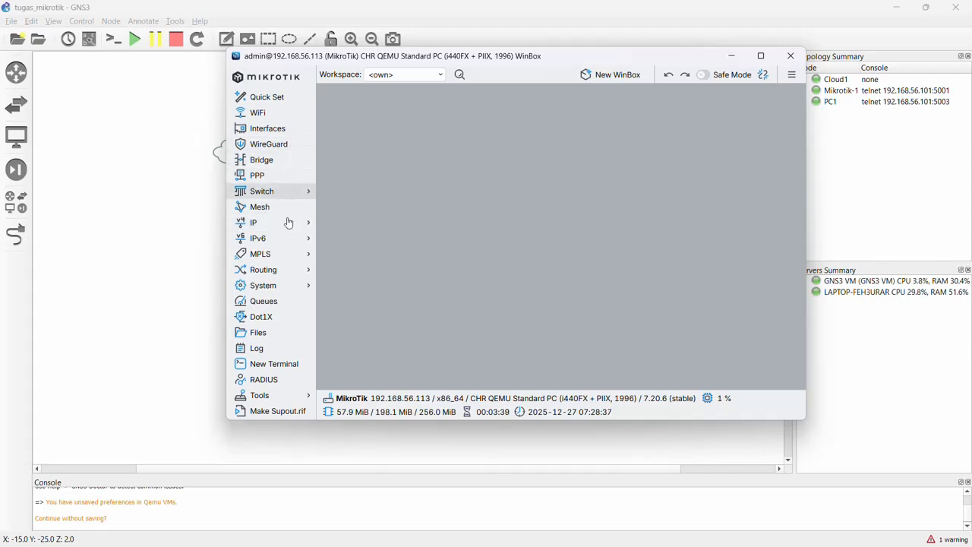
{"action": "left_click", "coordinate": [253, 222]}
{"action": "left_click", "coordinate": [339, 238]}
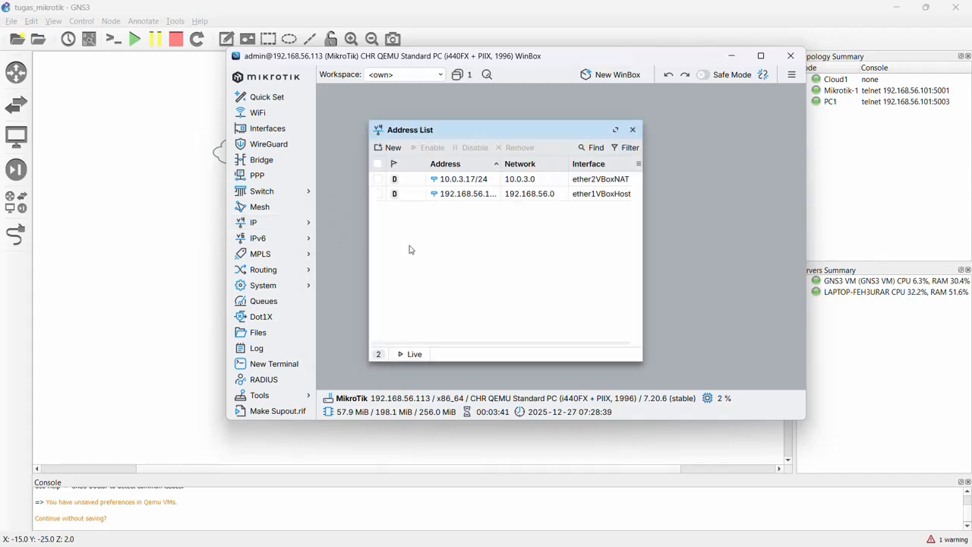
{"action": "left_click", "coordinate": [391, 149]}
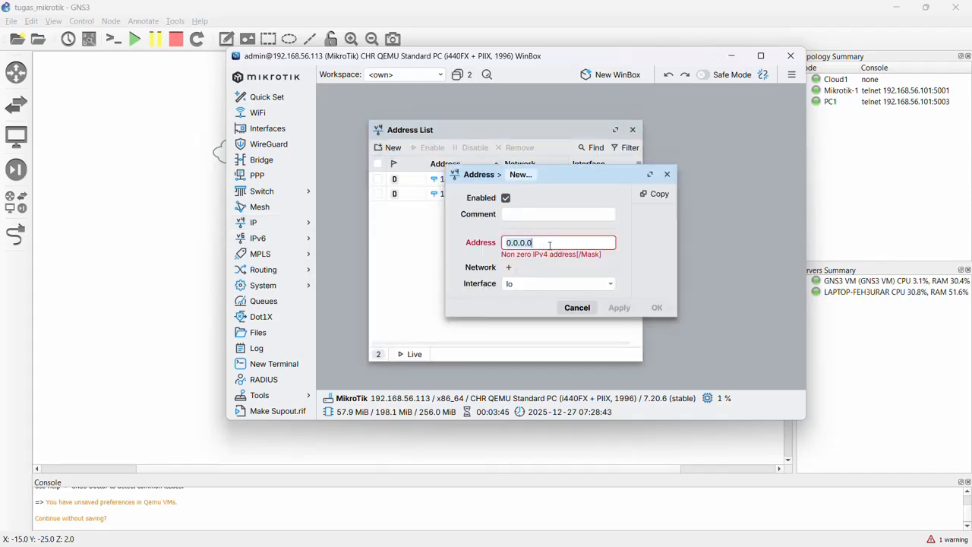
{"action": "type", "text": "192.168"}
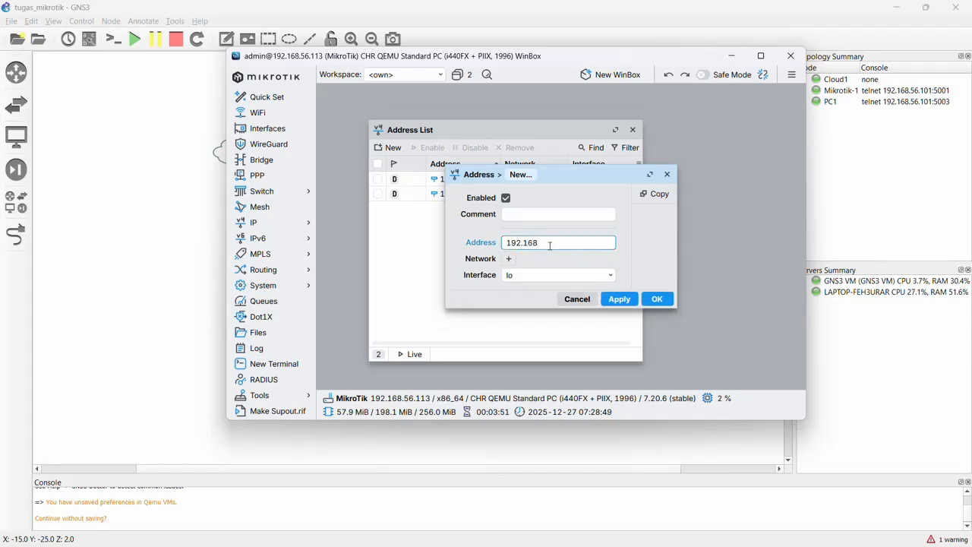
{"action": "type", "text": ".10"}
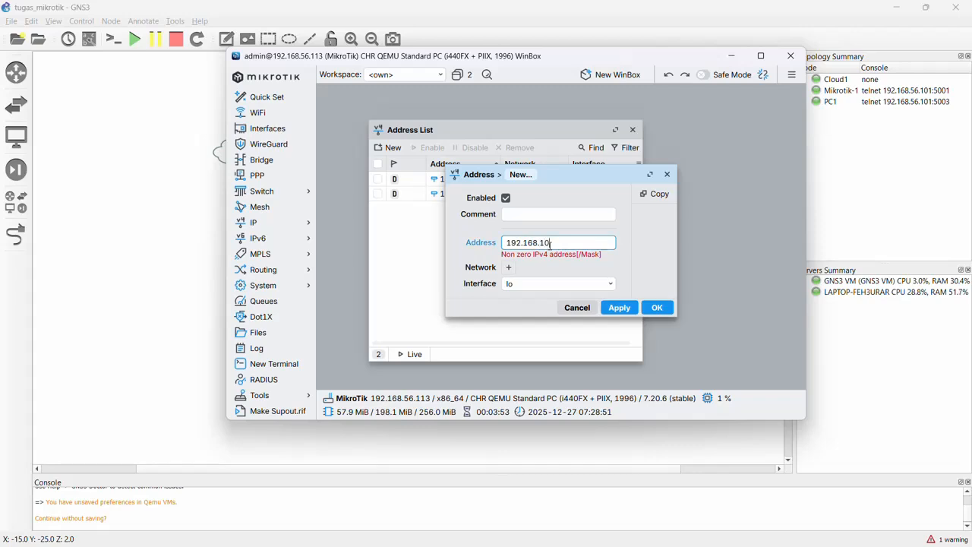
{"action": "type", "text": "0"}
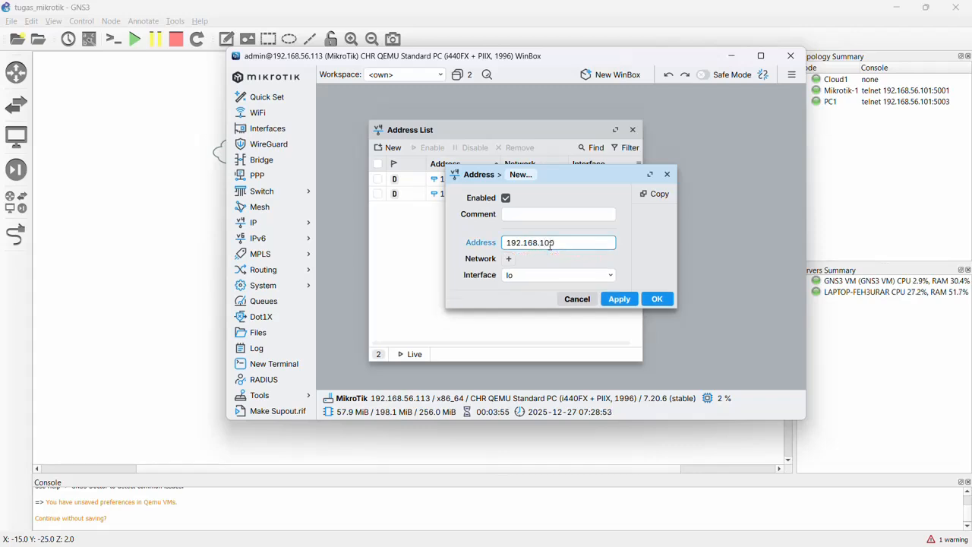
{"action": "type", "text": ".1/"}
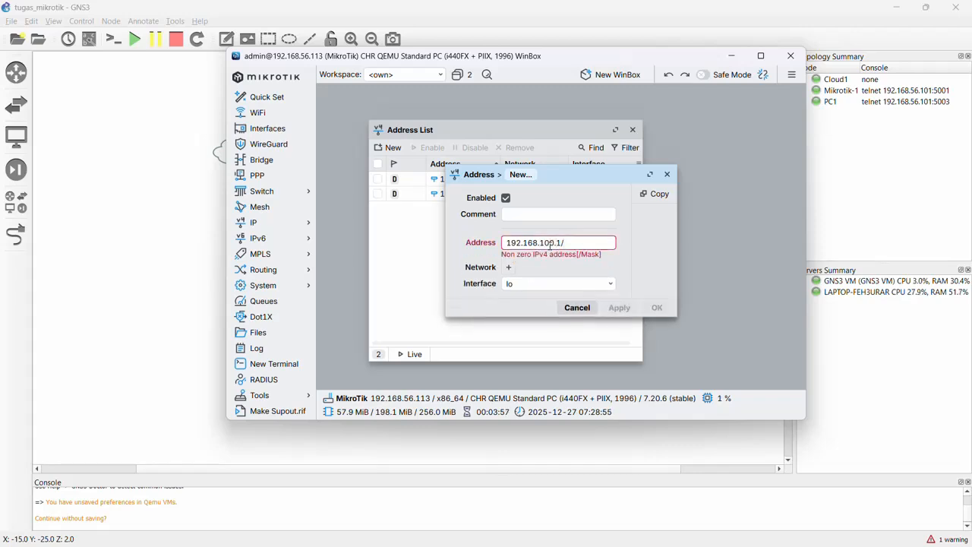
{"action": "type", "text": "24"}
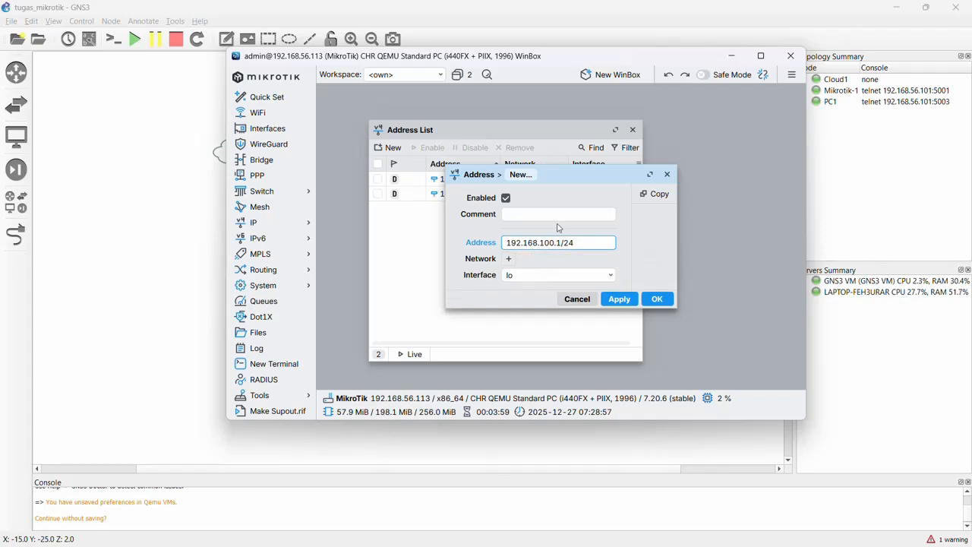
Assign the new address to the ether3VPCS interface, save it and close the address list.
{"action": "left_click", "coordinate": [557, 282]}
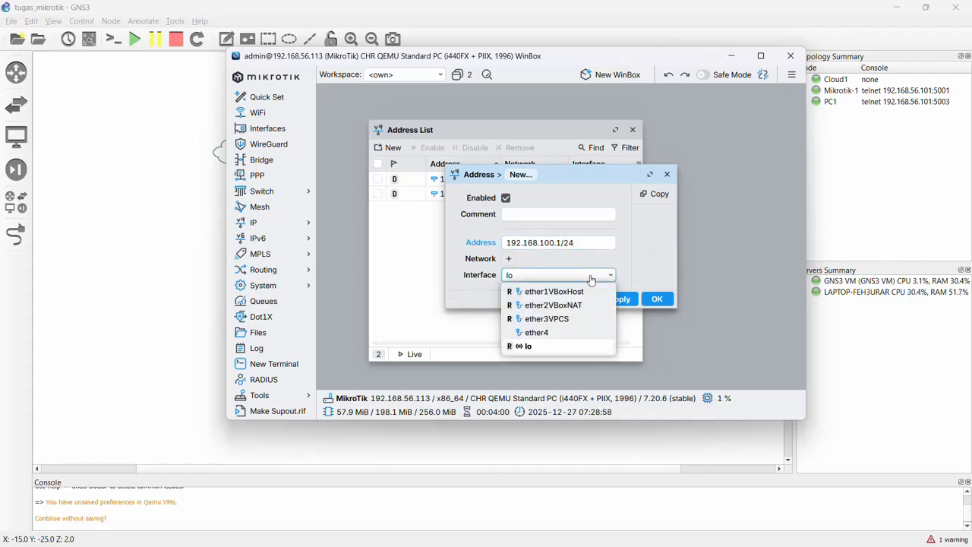
{"action": "left_click", "coordinate": [550, 321]}
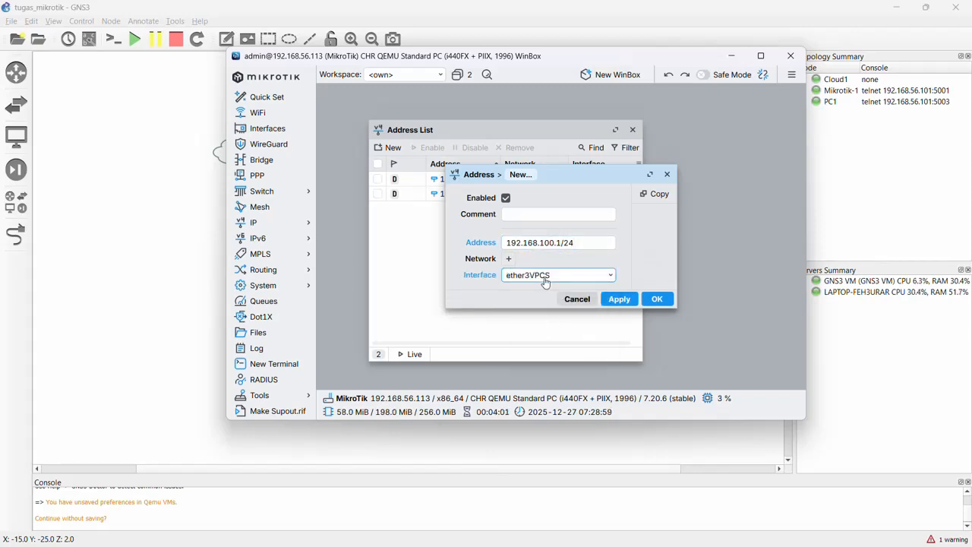
{"action": "left_click", "coordinate": [658, 300]}
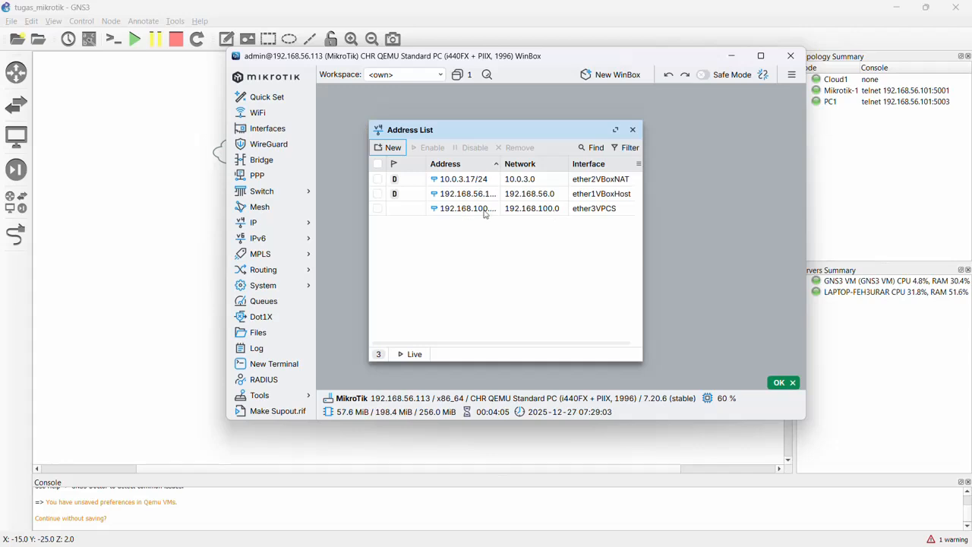
{"action": "left_click", "coordinate": [633, 130]}
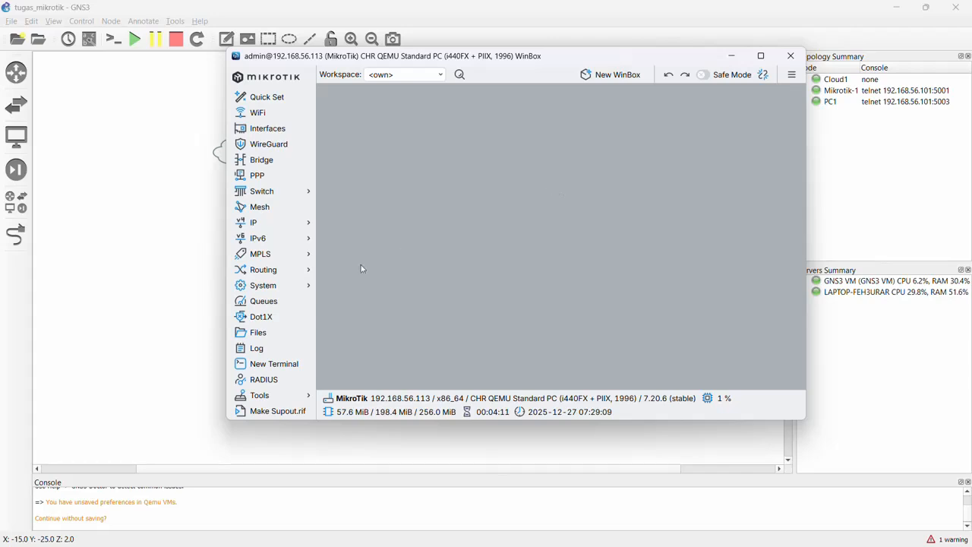
Open the router's DHCP server list and start the DHCP setup wizard for the ether3VPCS interface.
{"action": "left_click", "coordinate": [300, 224]}
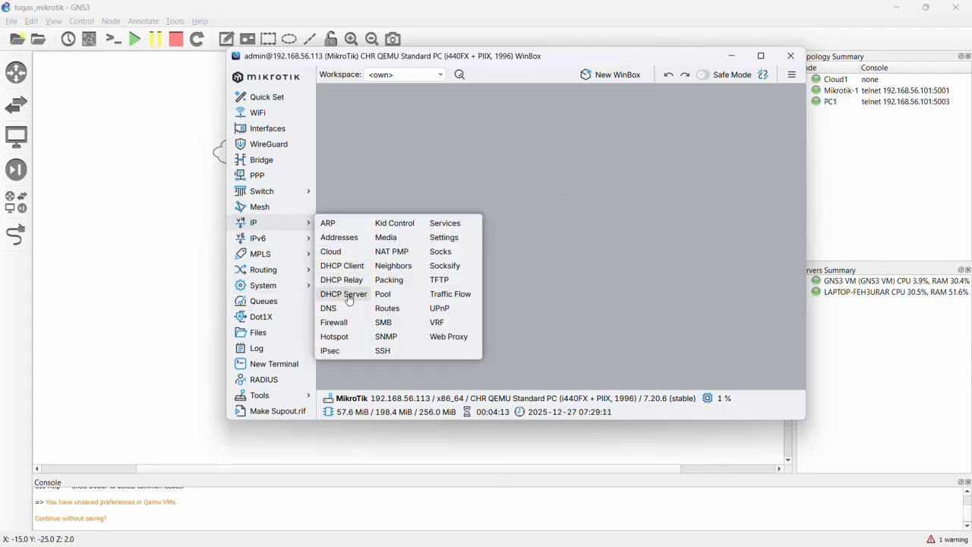
{"action": "left_click", "coordinate": [349, 297]}
{"action": "left_click", "coordinate": [337, 145]}
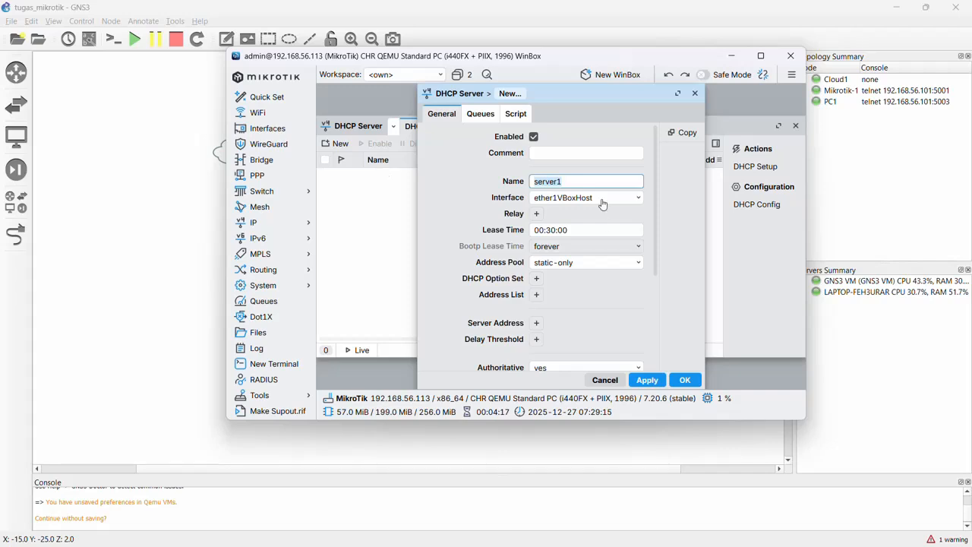
{"action": "left_click", "coordinate": [606, 380]}
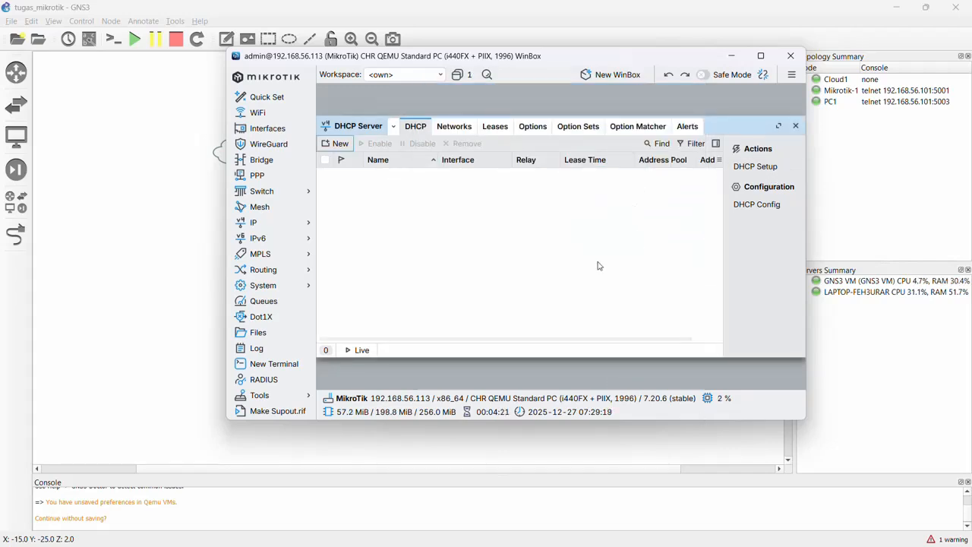
{"action": "left_click", "coordinate": [762, 169]}
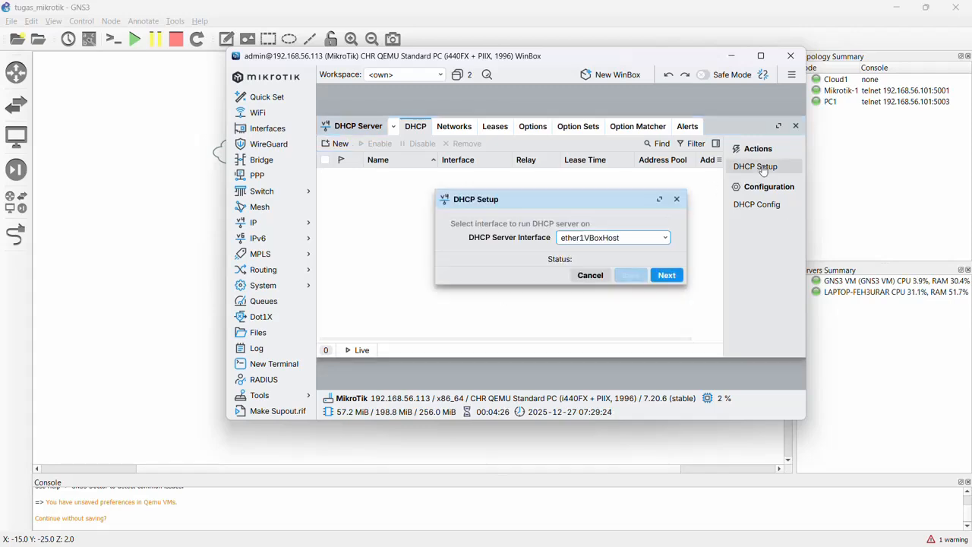
{"action": "left_click", "coordinate": [582, 241]}
{"action": "left_click", "coordinate": [587, 278]}
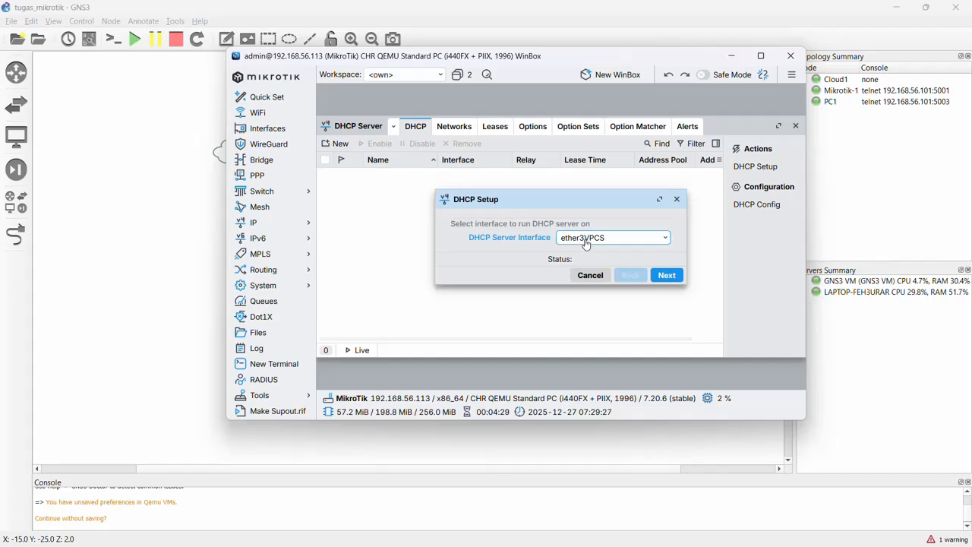
{"action": "left_click", "coordinate": [679, 281]}
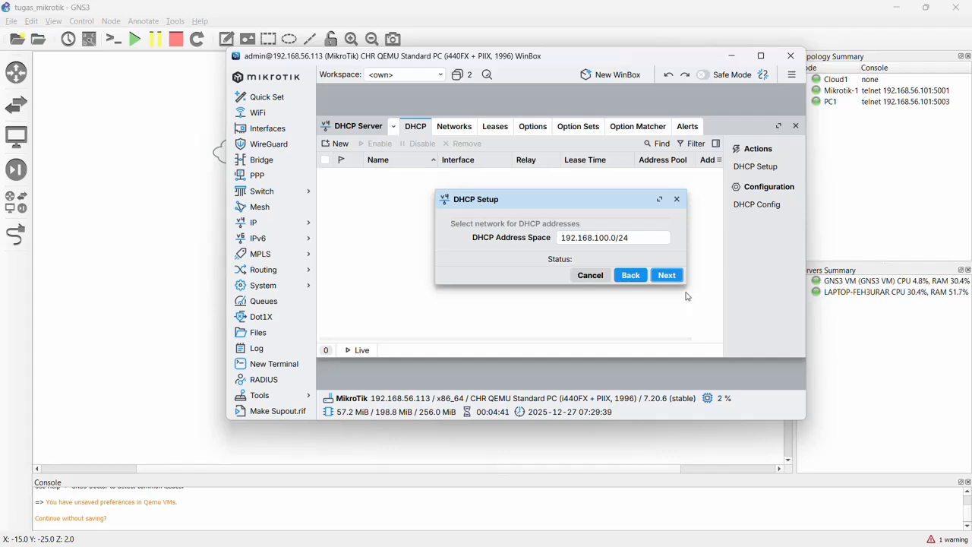
Complete the DHCP setup with network 192.168.100.0/24, gateway 192.168.100.1, pool 192.168.100.2-192.168.100.254, no added DNS and a lease time of 00:30:00.
{"action": "left_click", "coordinate": [667, 276]}
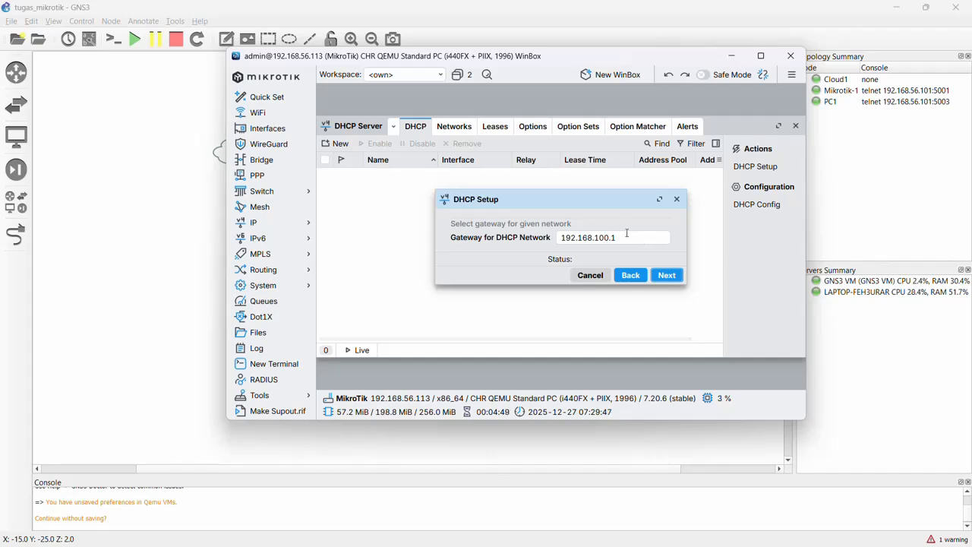
{"action": "left_click", "coordinate": [679, 283]}
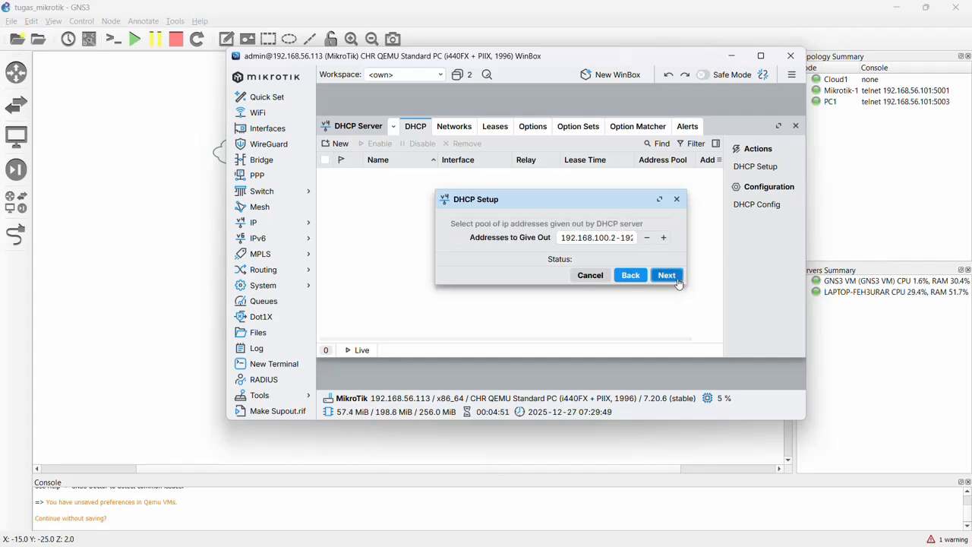
{"action": "left_click", "coordinate": [612, 237]}
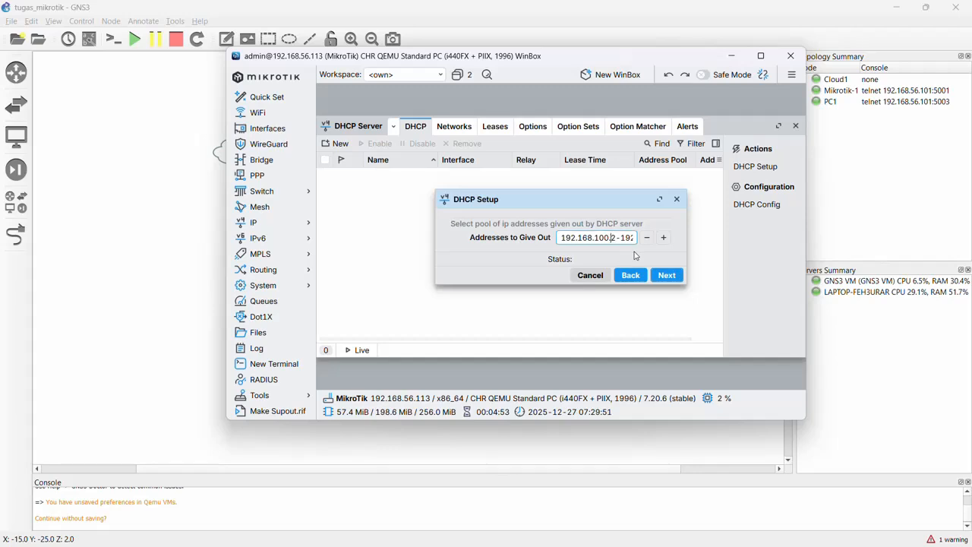
{"action": "type", "text": "68.100.254"}
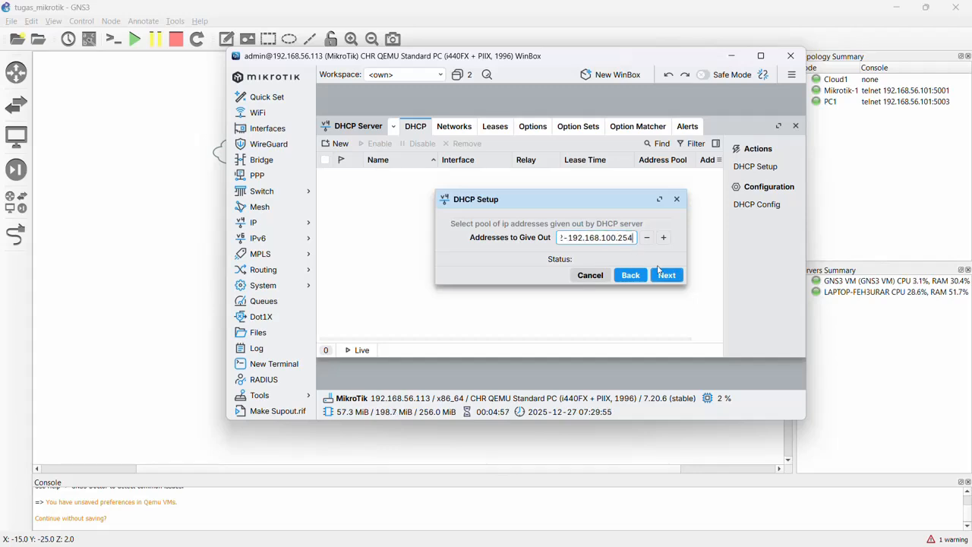
{"action": "left_click", "coordinate": [662, 275]}
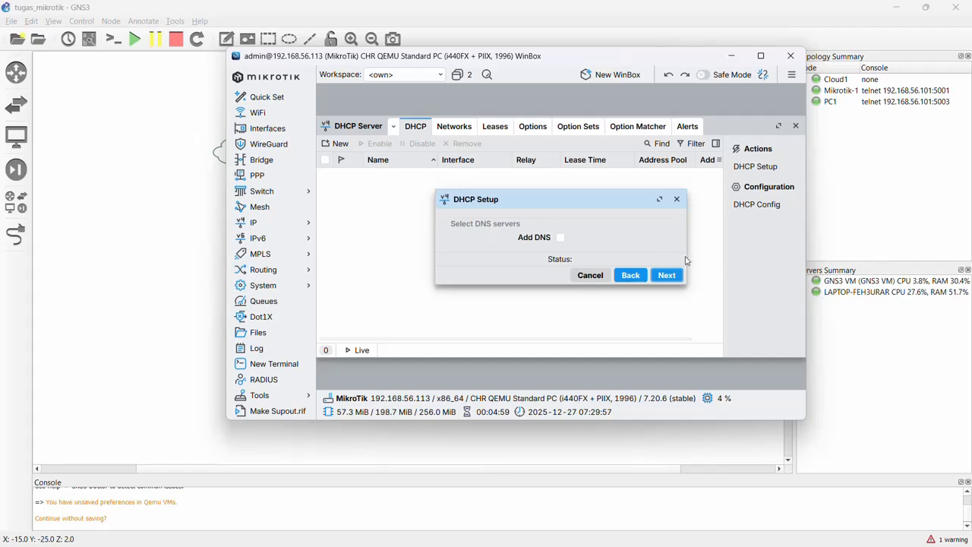
{"action": "left_click", "coordinate": [677, 281]}
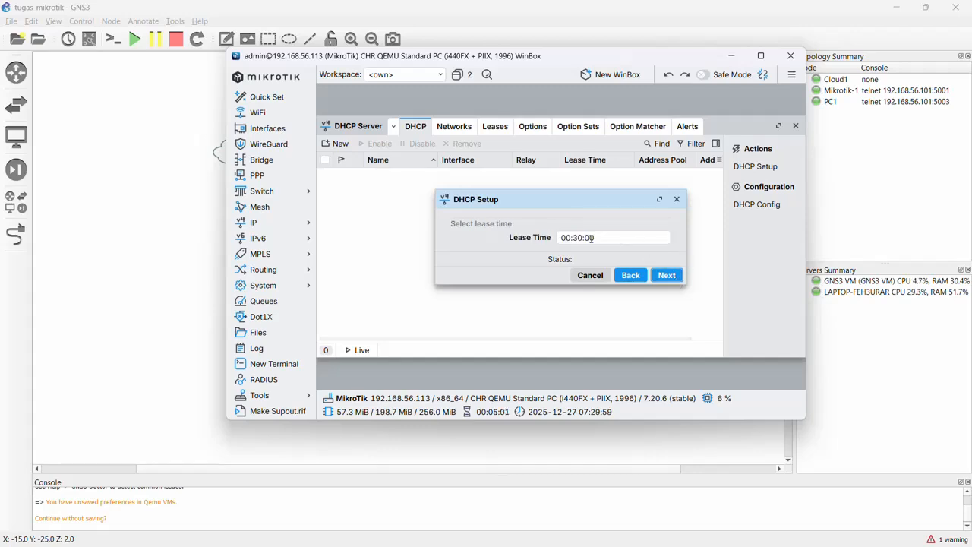
{"action": "left_click", "coordinate": [676, 279]}
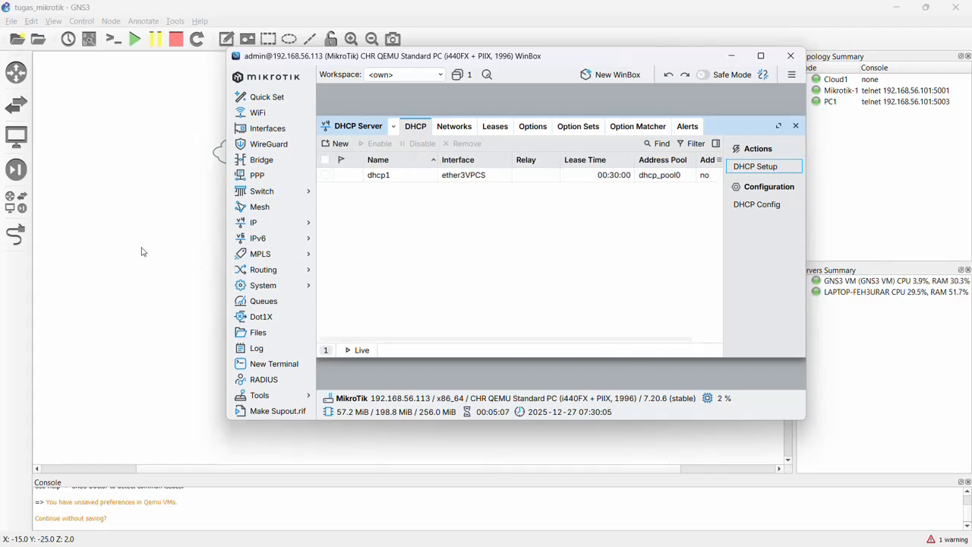
Open the PC1 console from the GNS3 topology and request an address with the command ip dhcp.
{"action": "left_click", "coordinate": [195, 248]}
{"action": "double_click", "coordinate": [414, 289]}
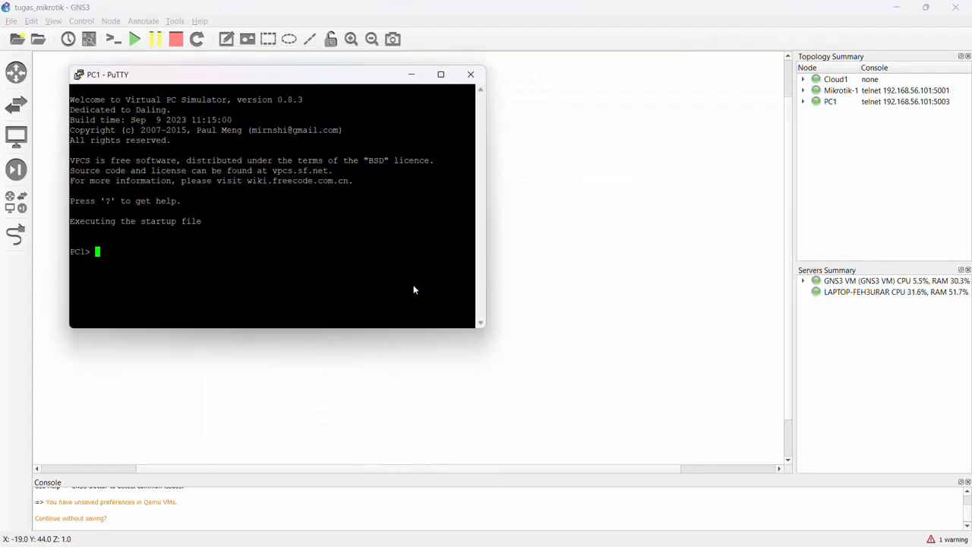
{"action": "type", "text": "ip dhcp"}
{"action": "key", "text": "Return"}
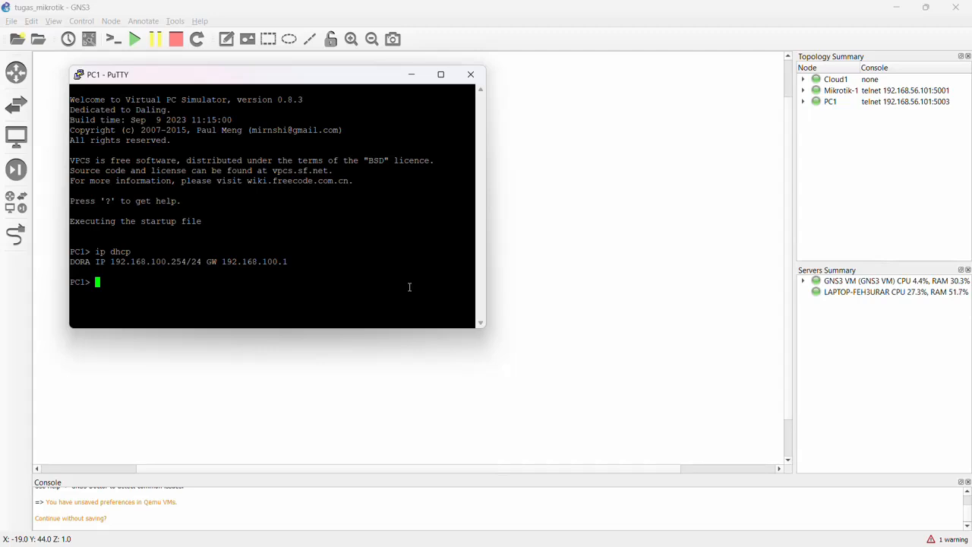
Ping 8.8.8.8 from the PC1 console to test its internet access.
{"action": "type", "text": "ping 8.8.8.8"}
{"action": "key", "text": "Return"}
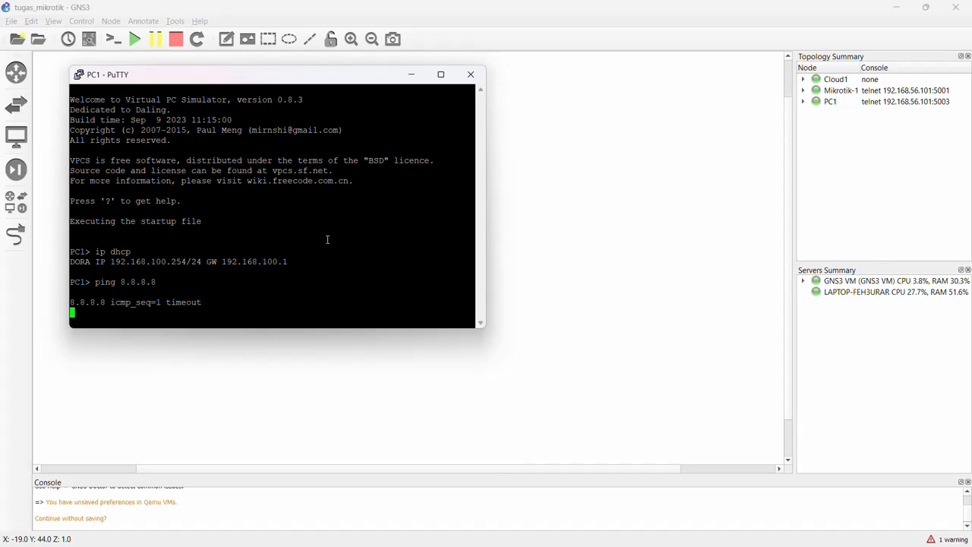
Close the Mikrotik-1 PuTTY console session, leaving the PC1 session open.
{"action": "mouse_move", "coordinate": [501, 544]}
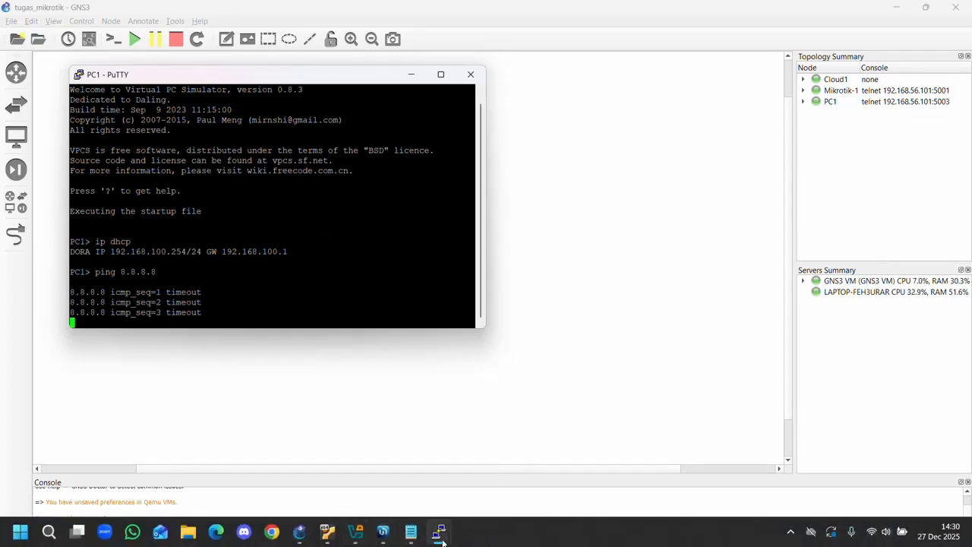
{"action": "mouse_move", "coordinate": [438, 532]}
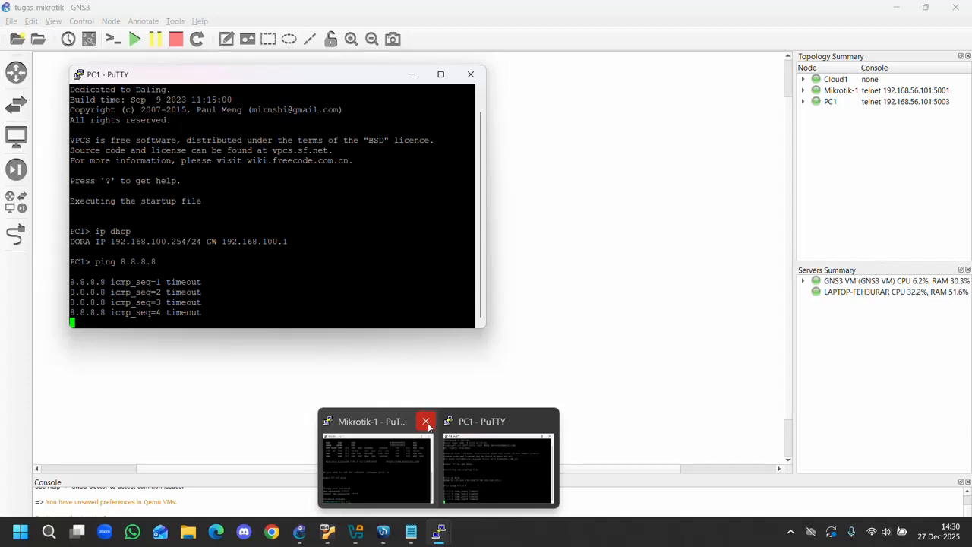
{"action": "left_click", "coordinate": [428, 426]}
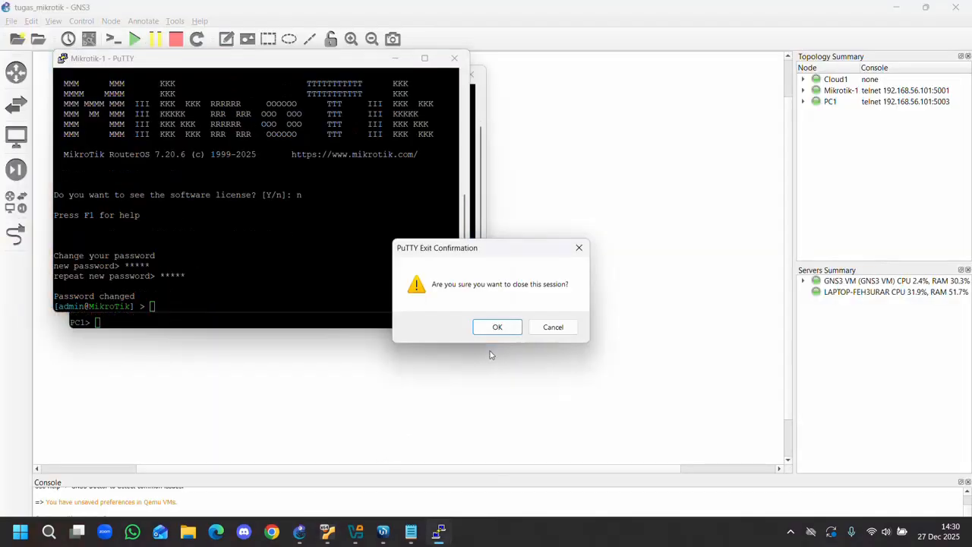
{"action": "left_click", "coordinate": [498, 327]}
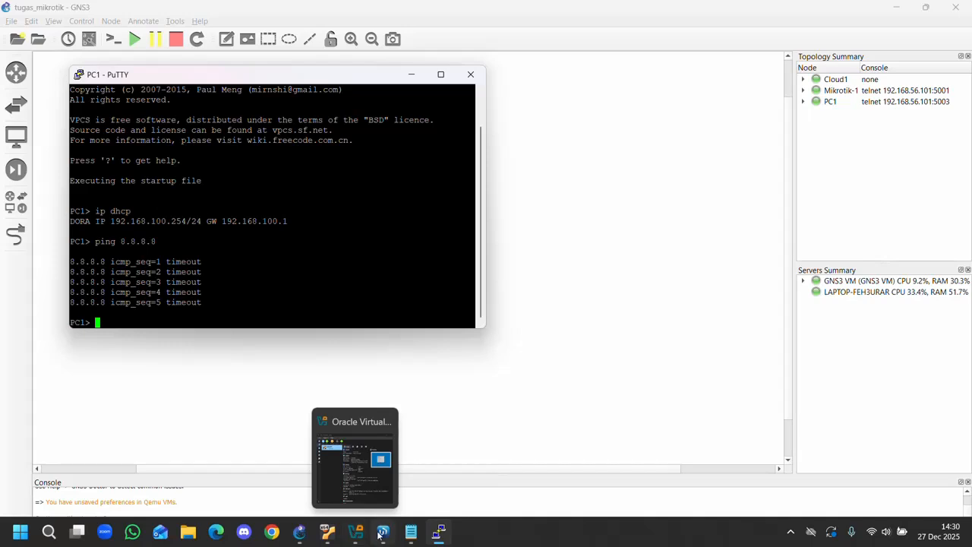
Switch to WinBox, close the DHCP server list, and check the gateways in the router's IP route list before closing it.
{"action": "mouse_move", "coordinate": [355, 541]}
{"action": "left_click", "coordinate": [383, 533]}
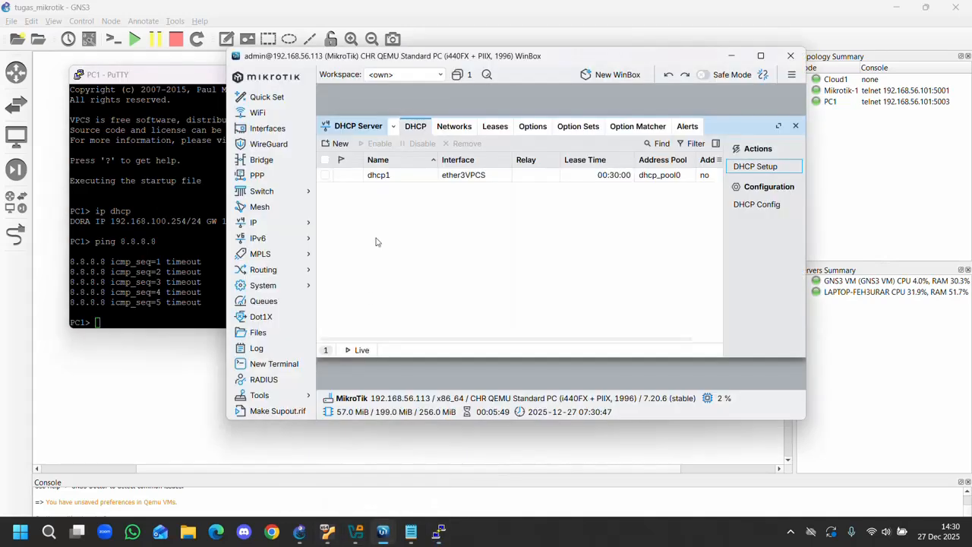
{"action": "left_click", "coordinate": [795, 127]}
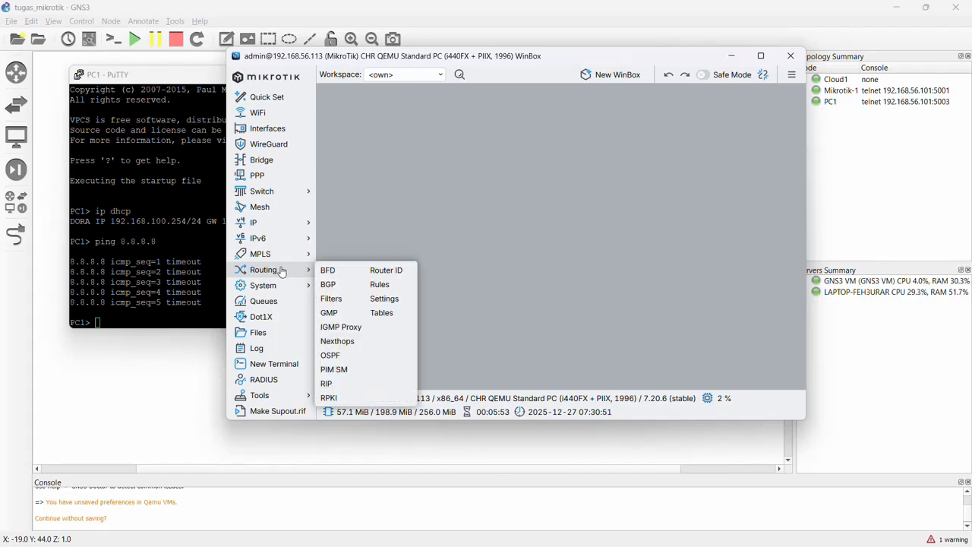
{"action": "left_click", "coordinate": [291, 222]}
{"action": "left_click", "coordinate": [297, 227]}
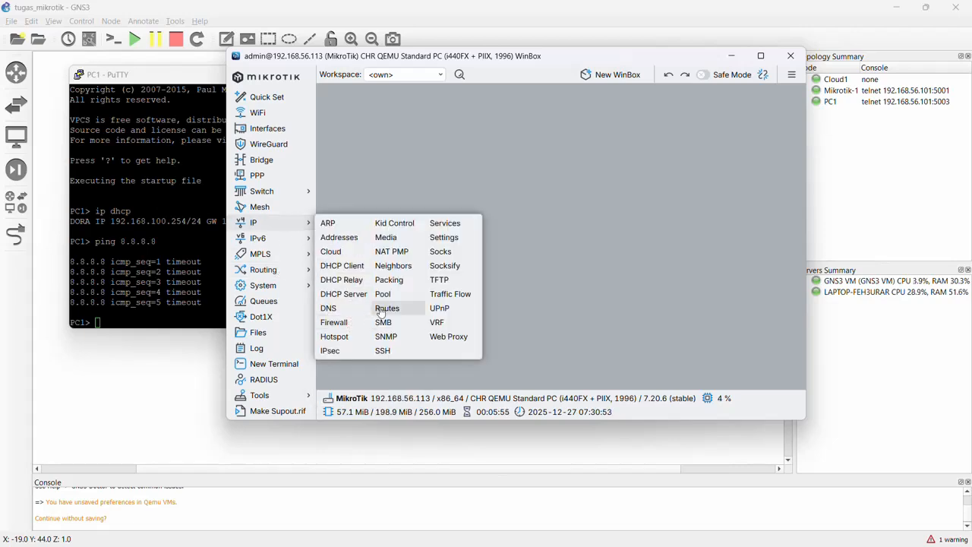
{"action": "left_click", "coordinate": [382, 308]}
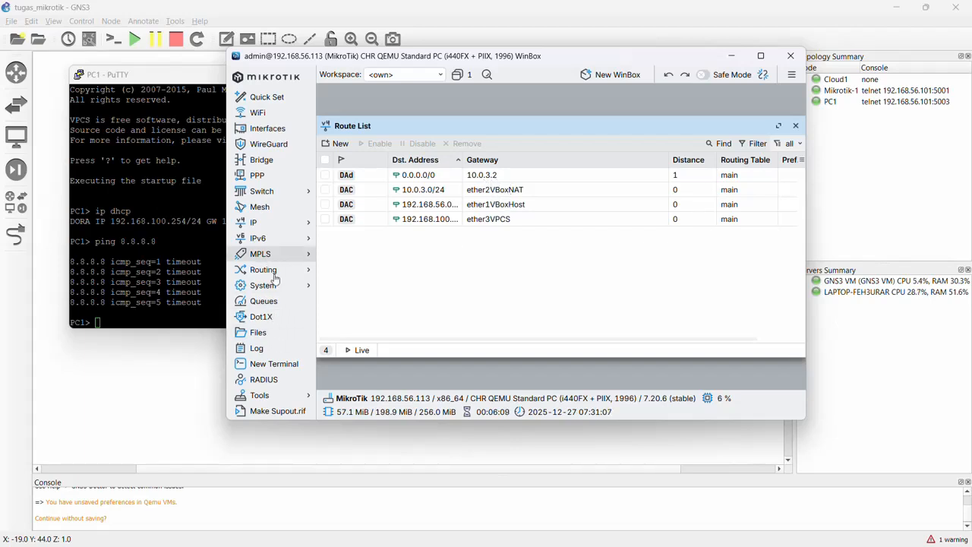
{"action": "left_click", "coordinate": [796, 126]}
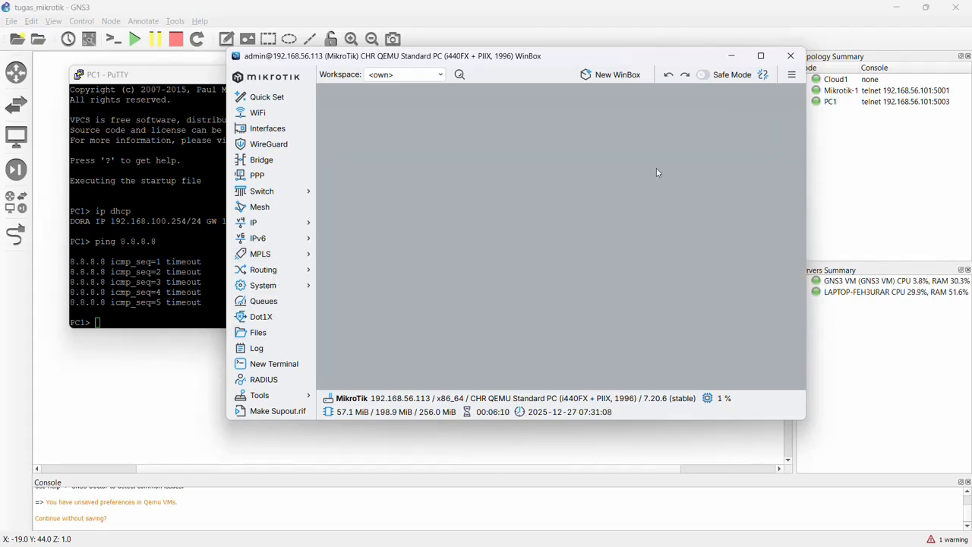
Create a new firewall NAT rule in the srcnat chain with ether2VBoxNAT as its outgoing interface.
{"action": "left_click", "coordinate": [306, 228]}
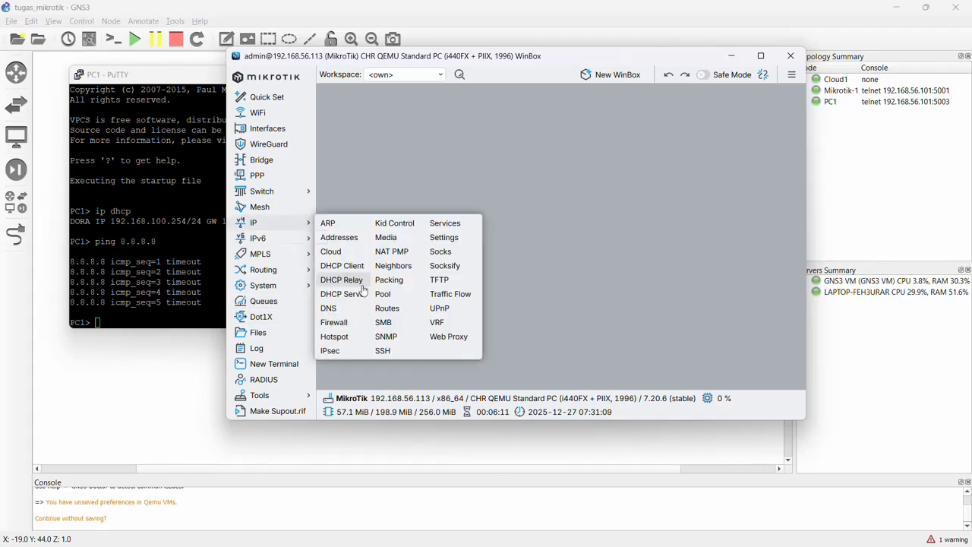
{"action": "left_click", "coordinate": [351, 324]}
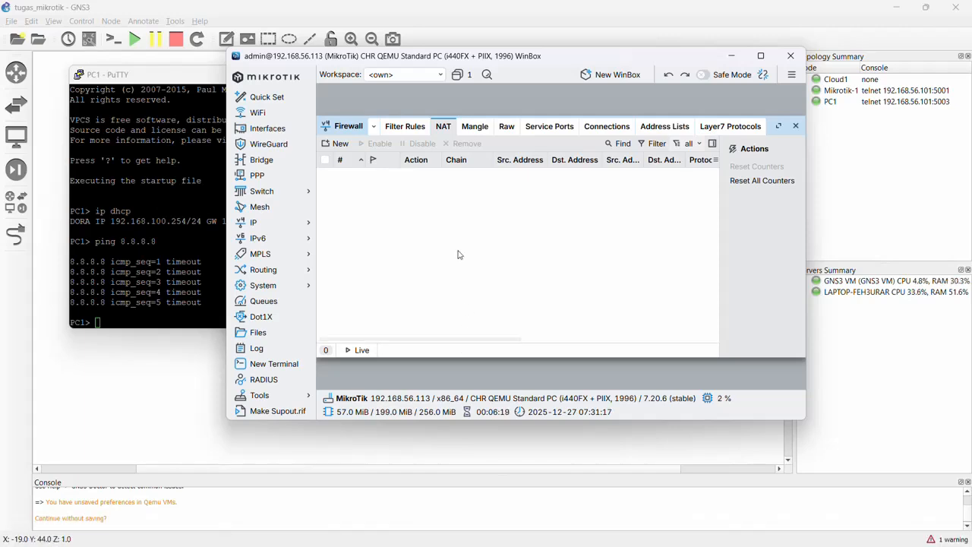
{"action": "left_click", "coordinate": [339, 144]}
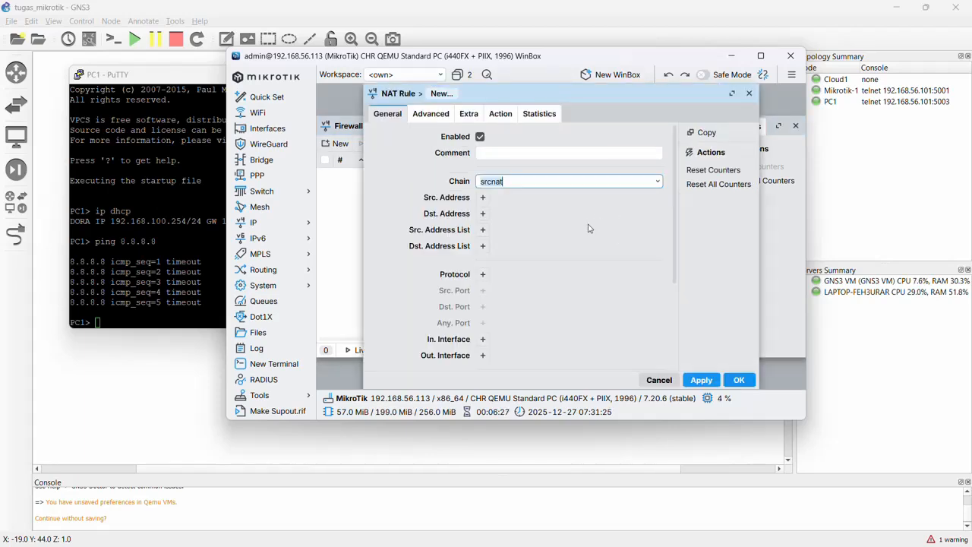
{"action": "scroll", "coordinate": [581, 232], "scroll_direction": "down", "scroll_amount": 2}
{"action": "scroll", "coordinate": [498, 194], "scroll_direction": "up", "scroll_amount": 2}
{"action": "scroll", "coordinate": [515, 184], "scroll_direction": "down", "scroll_amount": 2}
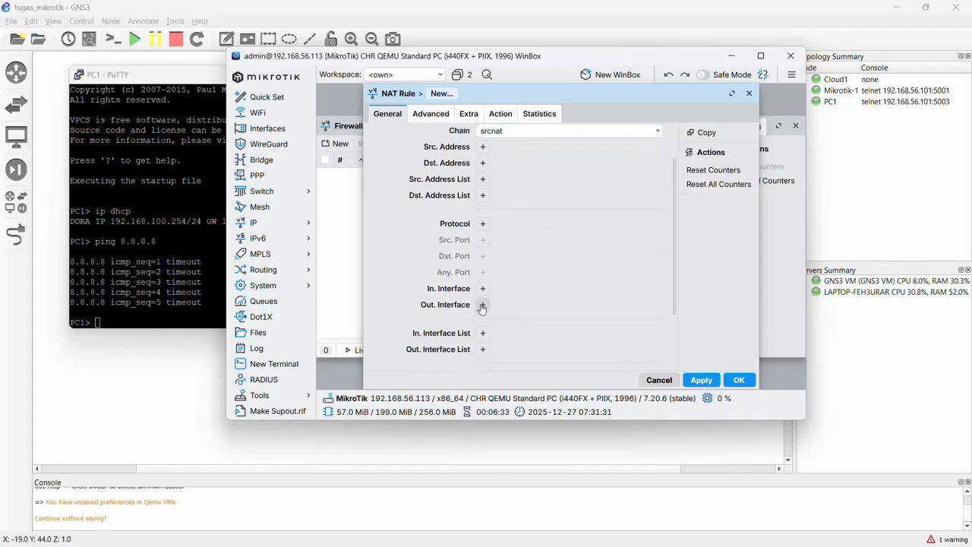
{"action": "left_click", "coordinate": [483, 305]}
{"action": "left_click", "coordinate": [630, 307]}
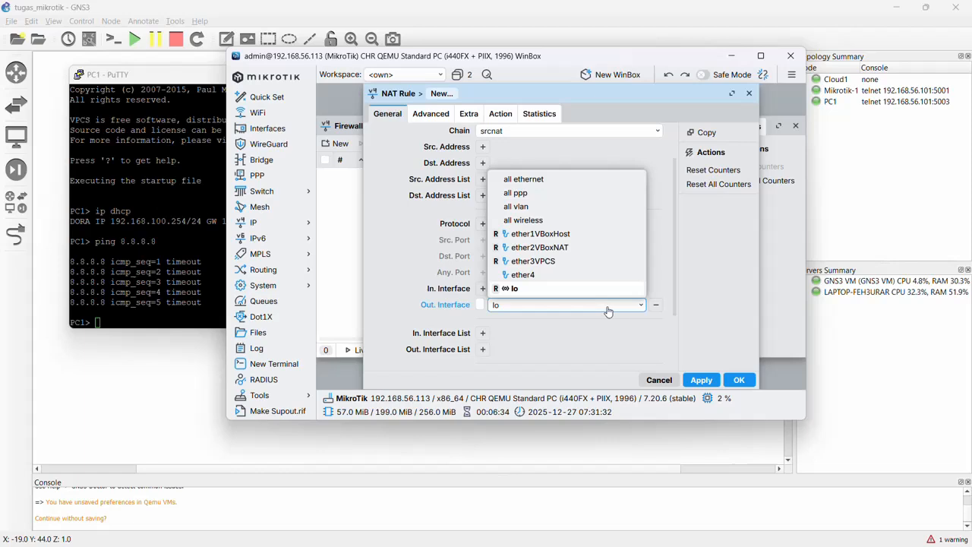
{"action": "left_click", "coordinate": [571, 249]}
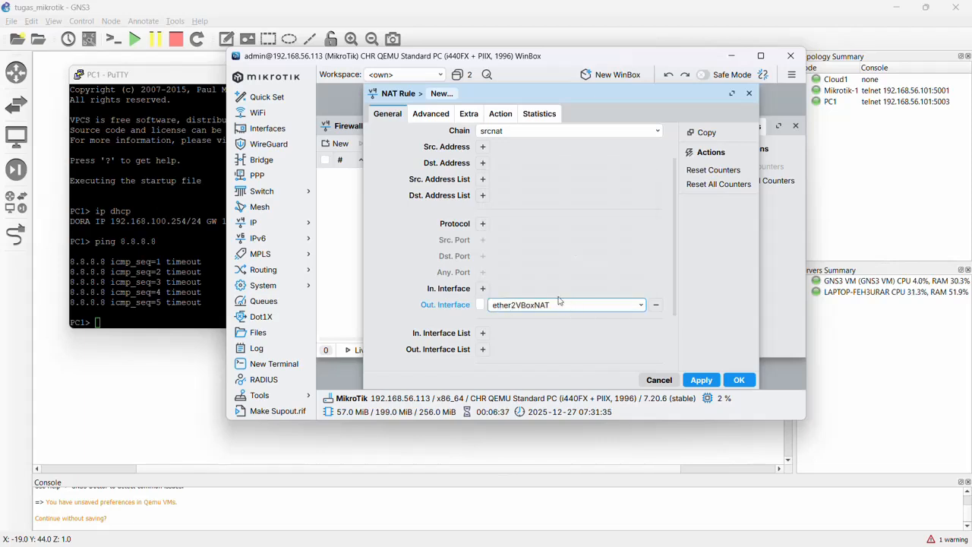
Set the new NAT rule's action to masquerade and save the rule.
{"action": "left_click", "coordinate": [505, 118]}
{"action": "left_click", "coordinate": [513, 138]}
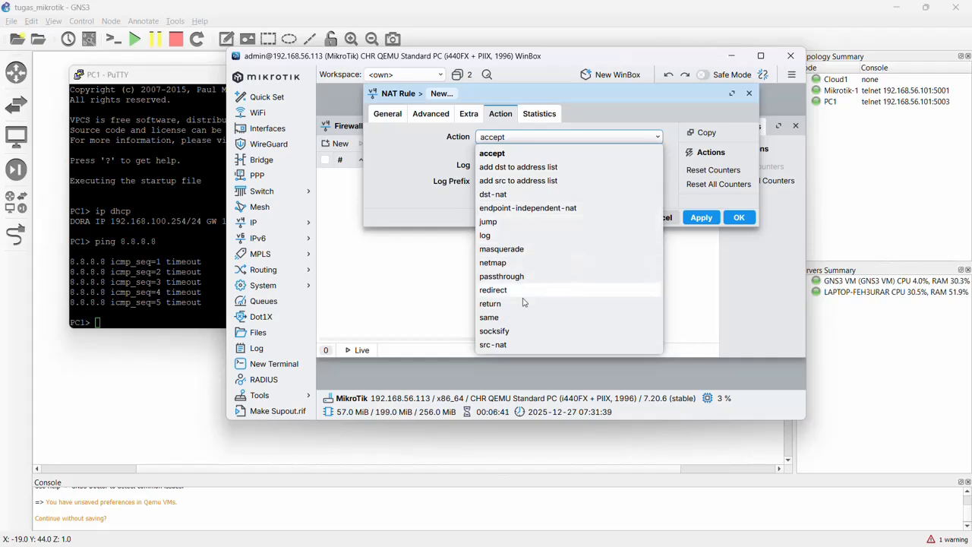
{"action": "left_click", "coordinate": [514, 253]}
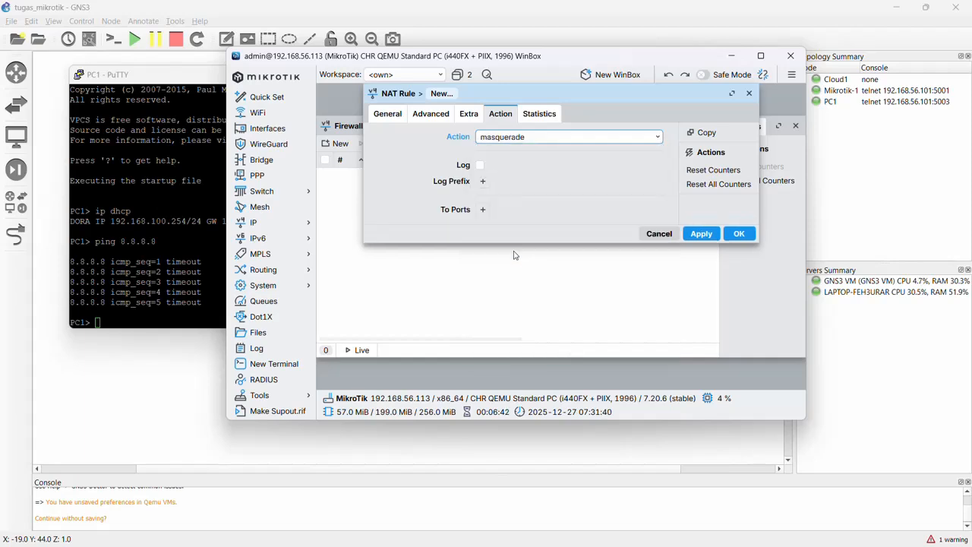
{"action": "left_click", "coordinate": [739, 233]}
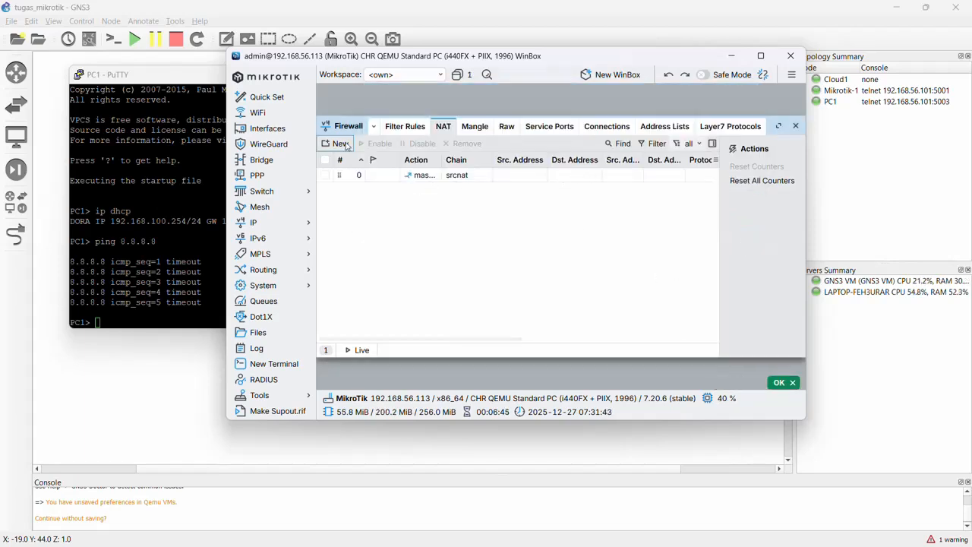
Switch to the PC1 console and ping 8.8.8.8 again through the new NAT rule.
{"action": "left_click", "coordinate": [143, 76]}
{"action": "type", "text": "pin"}
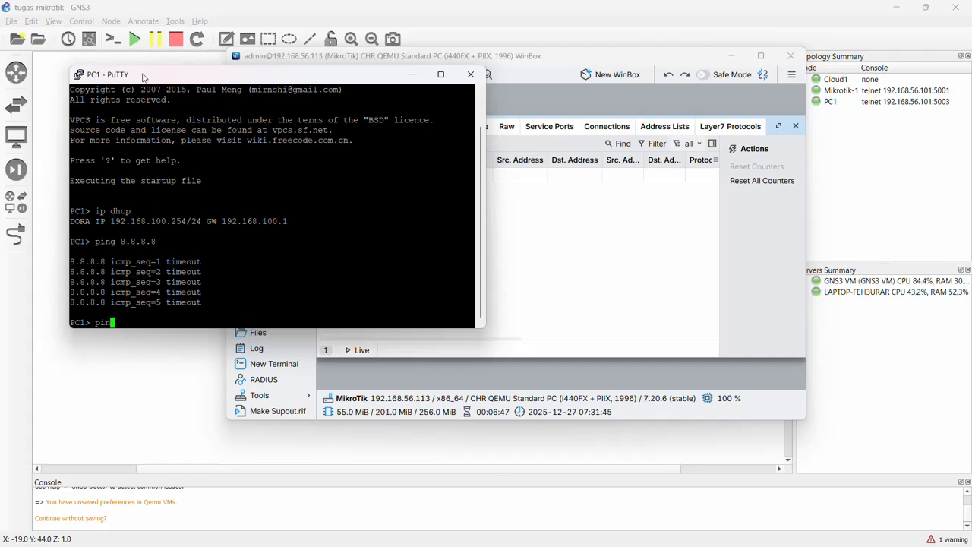
{"action": "type", "text": "g 8.8.8.8"}
{"action": "key", "text": "Return"}
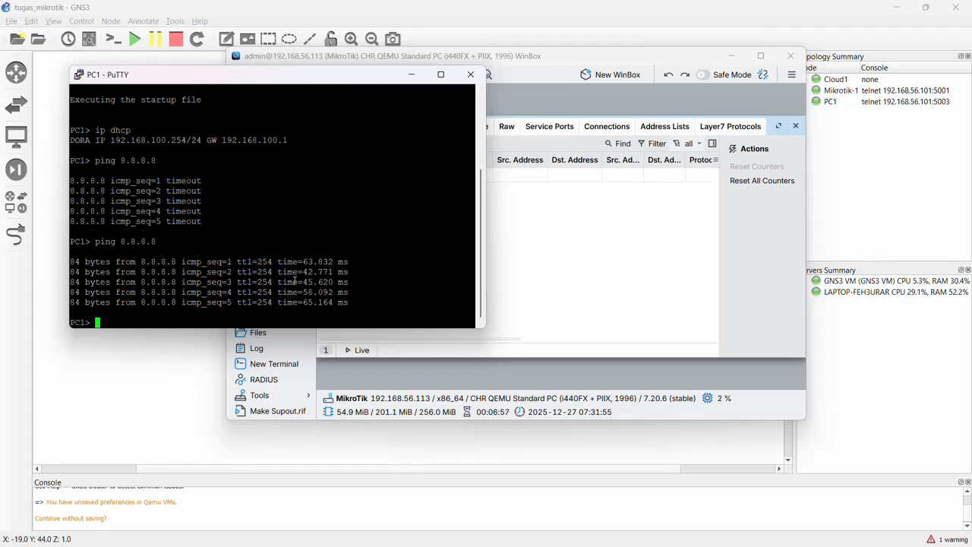
Close the PC1 console session, the firewall NAT list and the WinBox session to return to the GNS3 topology.
{"action": "left_click", "coordinate": [471, 75]}
{"action": "left_click", "coordinate": [497, 327]}
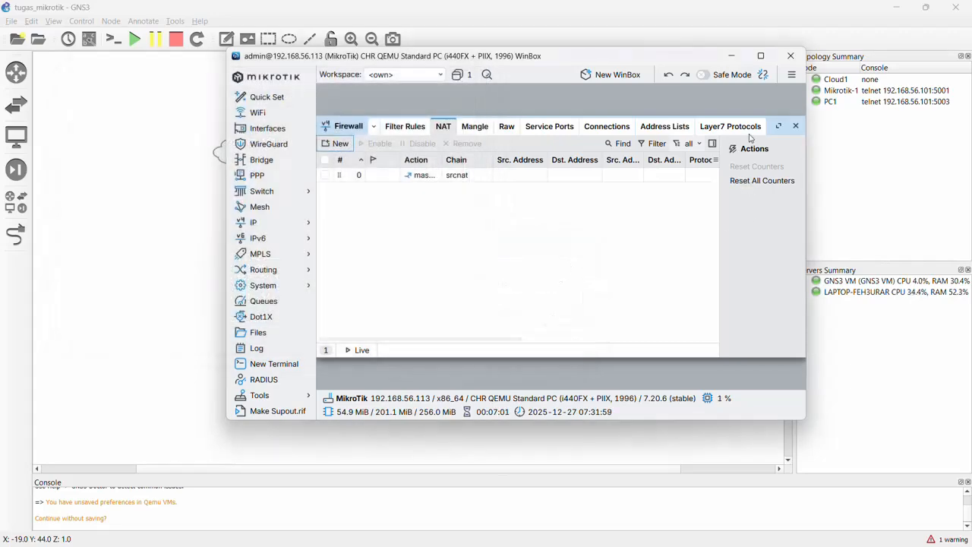
{"action": "left_click", "coordinate": [796, 125]}
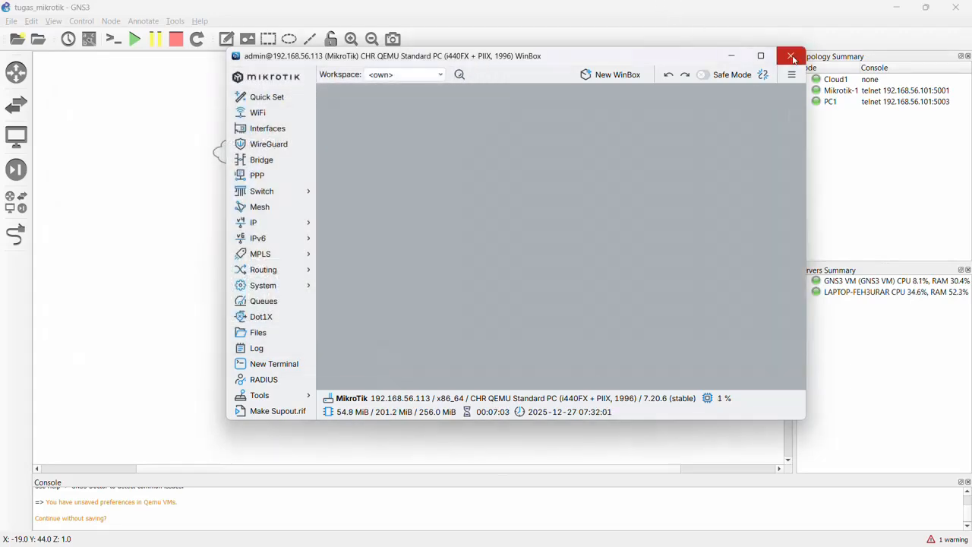
{"action": "left_click", "coordinate": [791, 57]}
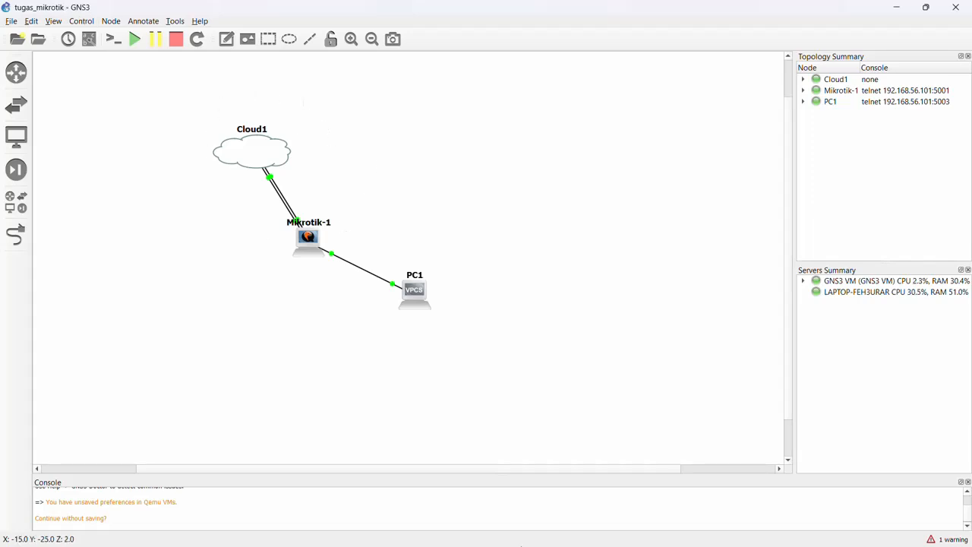
{"action": "mouse_move", "coordinate": [327, 532]}
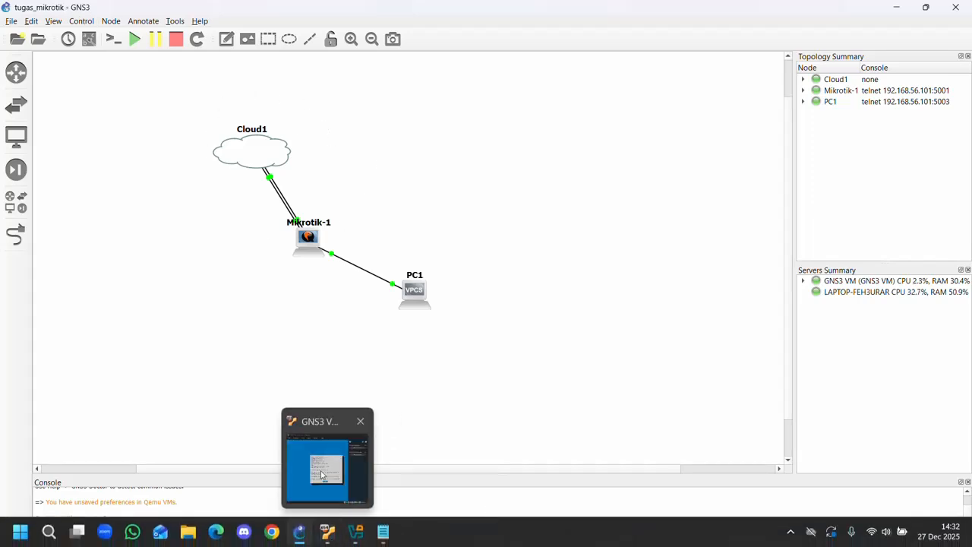
{"action": "mouse_move", "coordinate": [322, 476]}
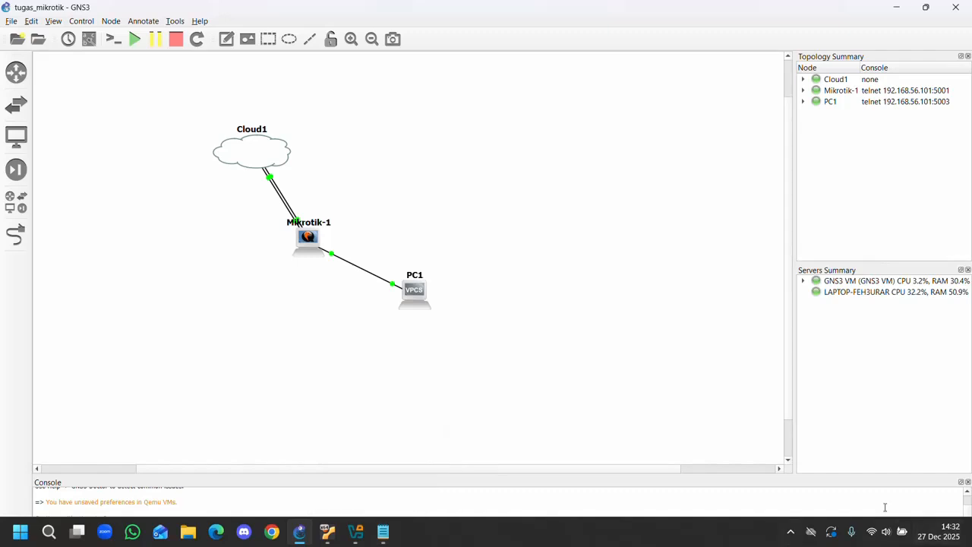
{"action": "left_click", "coordinate": [793, 533]}
{"action": "left_click", "coordinate": [765, 498]}
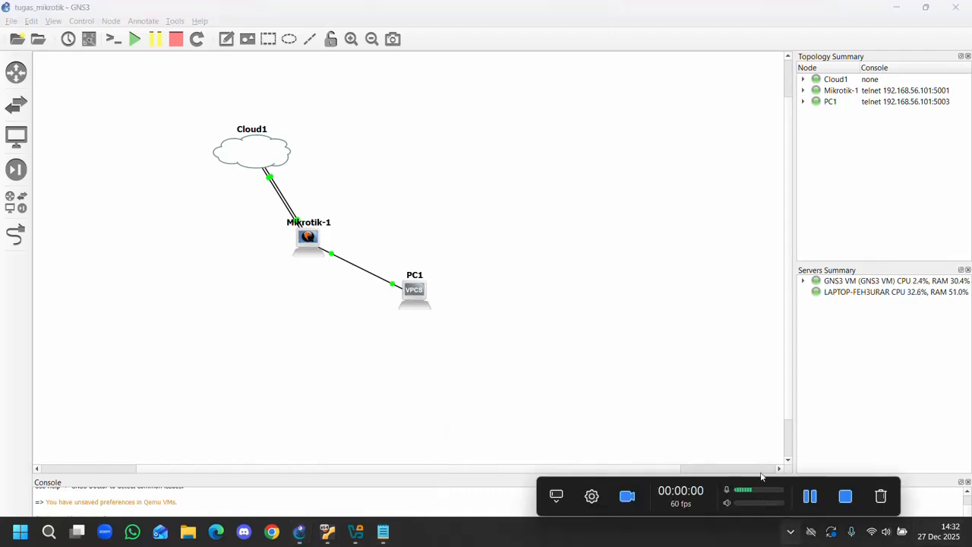